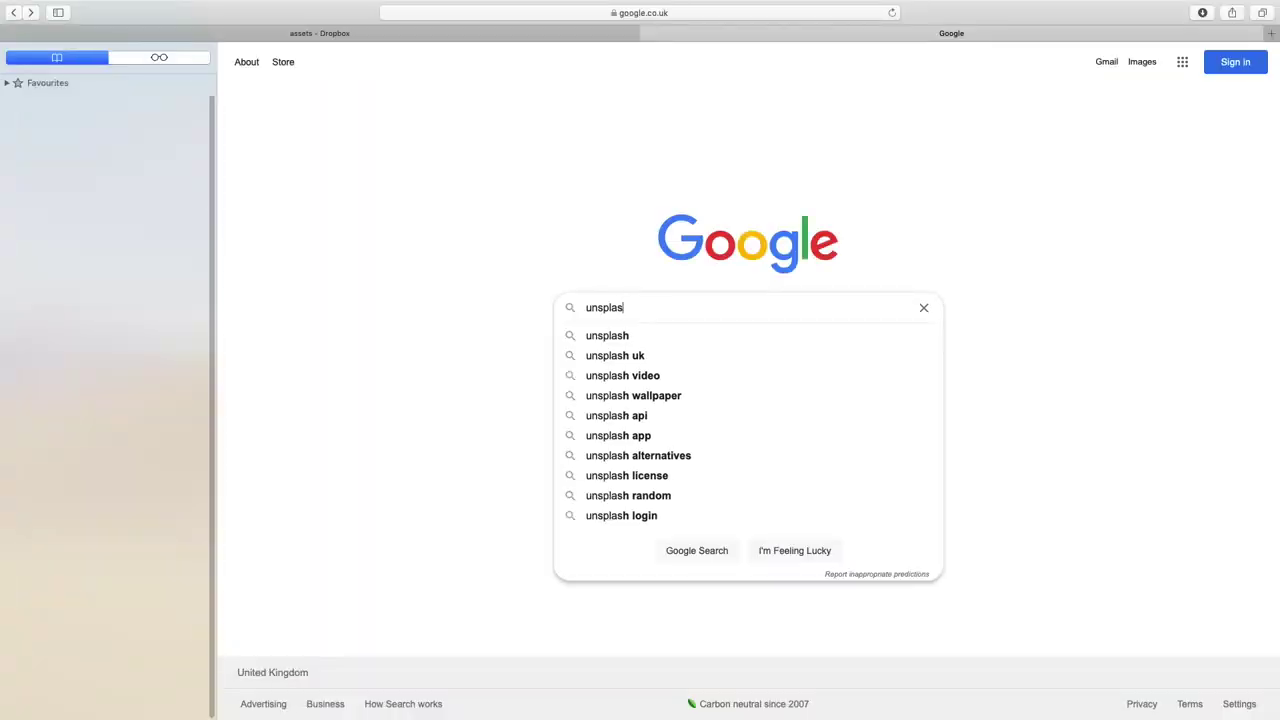
# Run a Google search for 'unsplash'
pyautogui.press('Return')
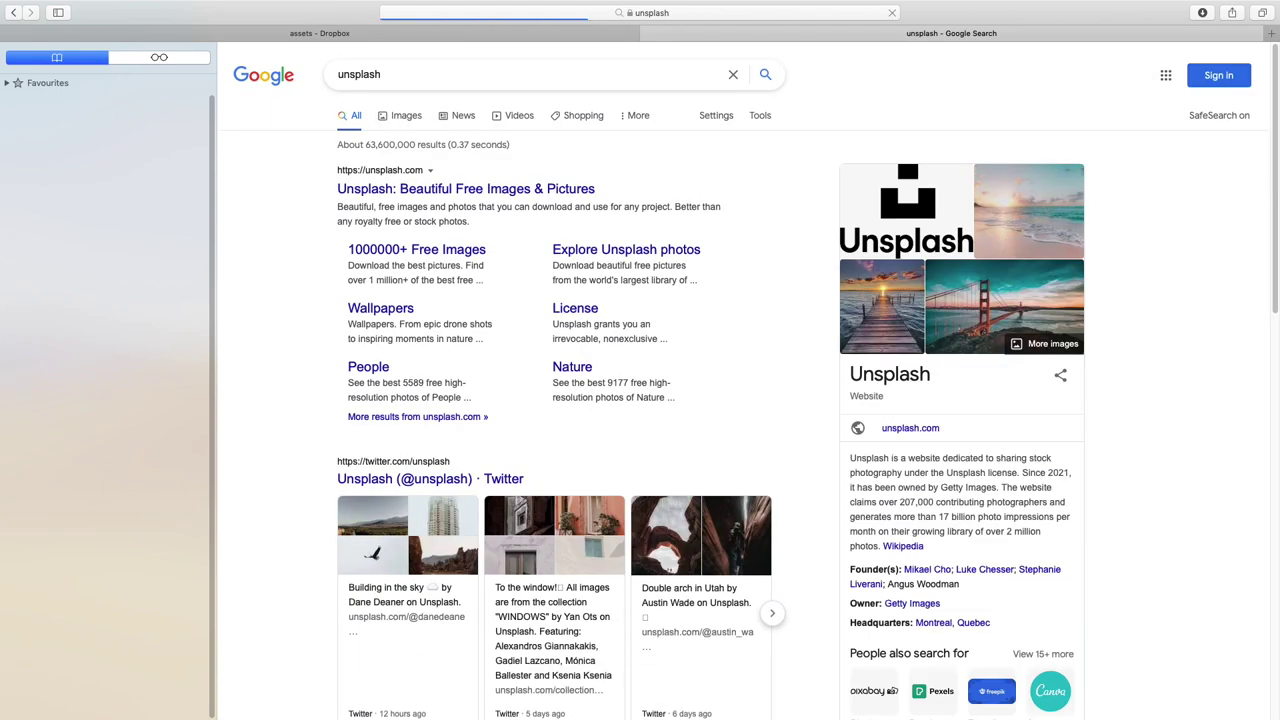
# Go to the Unsplash website and search its photos for 'galaxy'
pyautogui.click(497, 190)
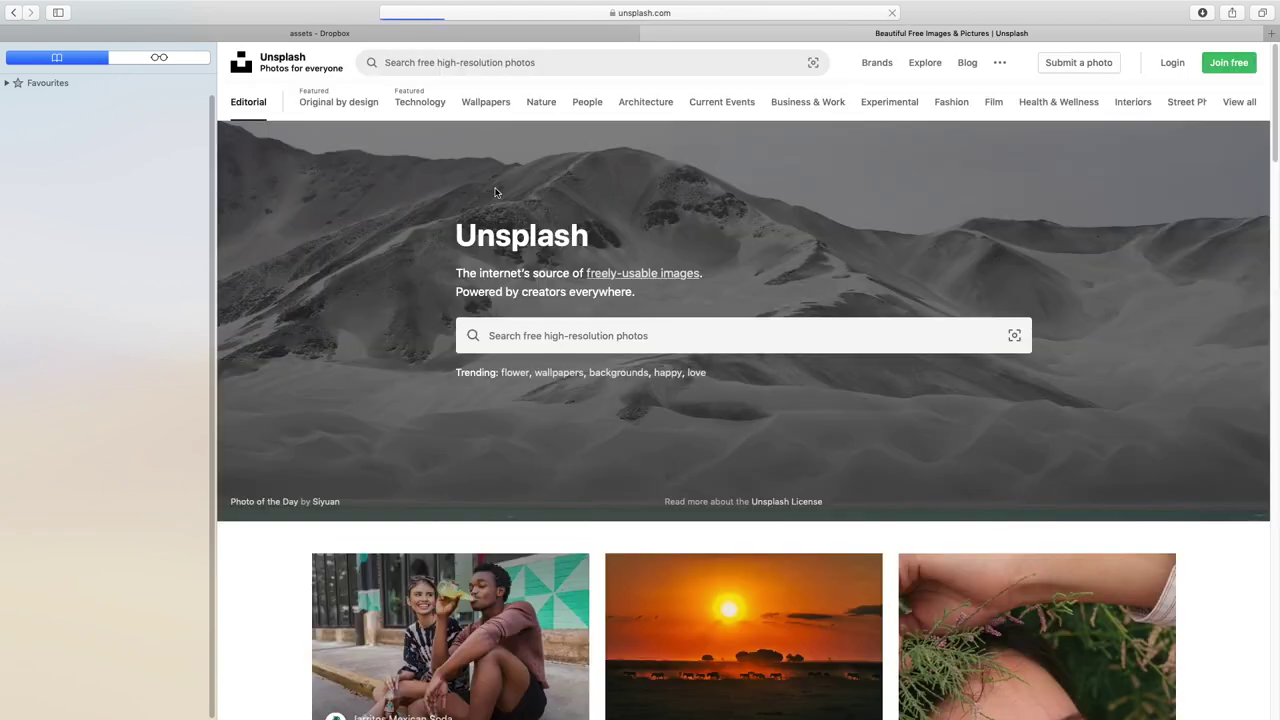
pyautogui.click(505, 335)
pyautogui.write('galaxy')
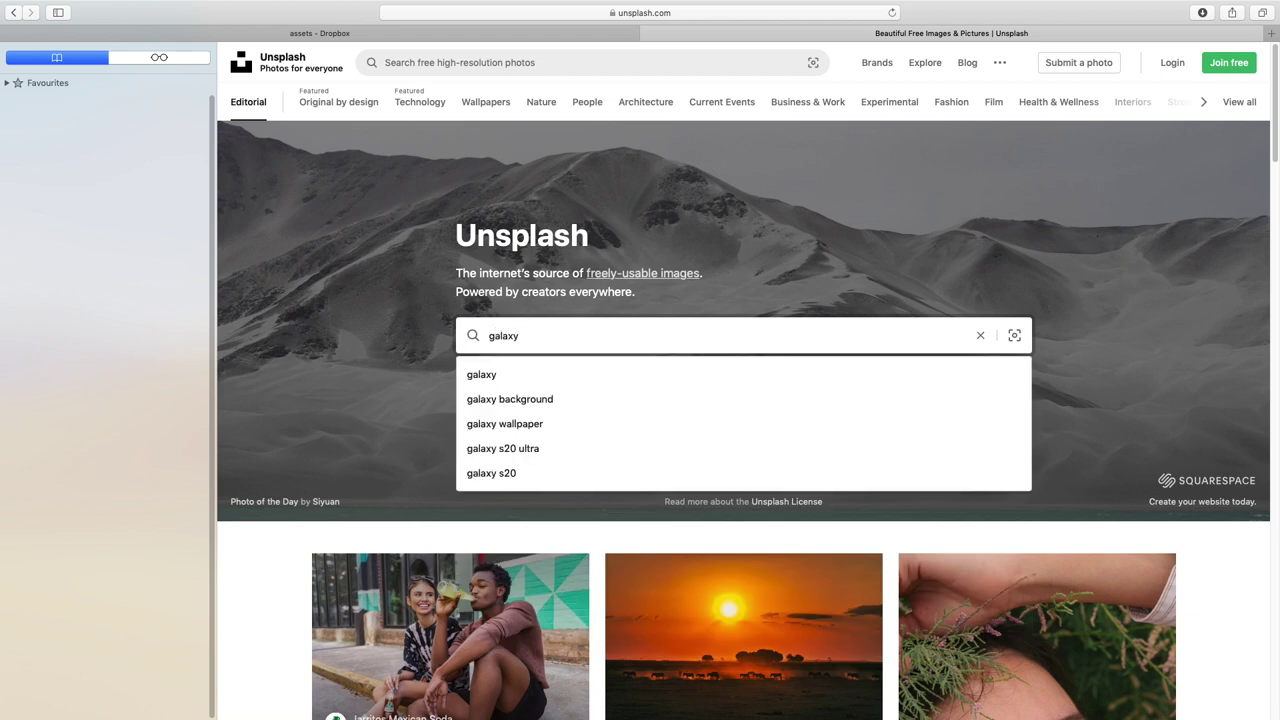
pyautogui.press('Return')
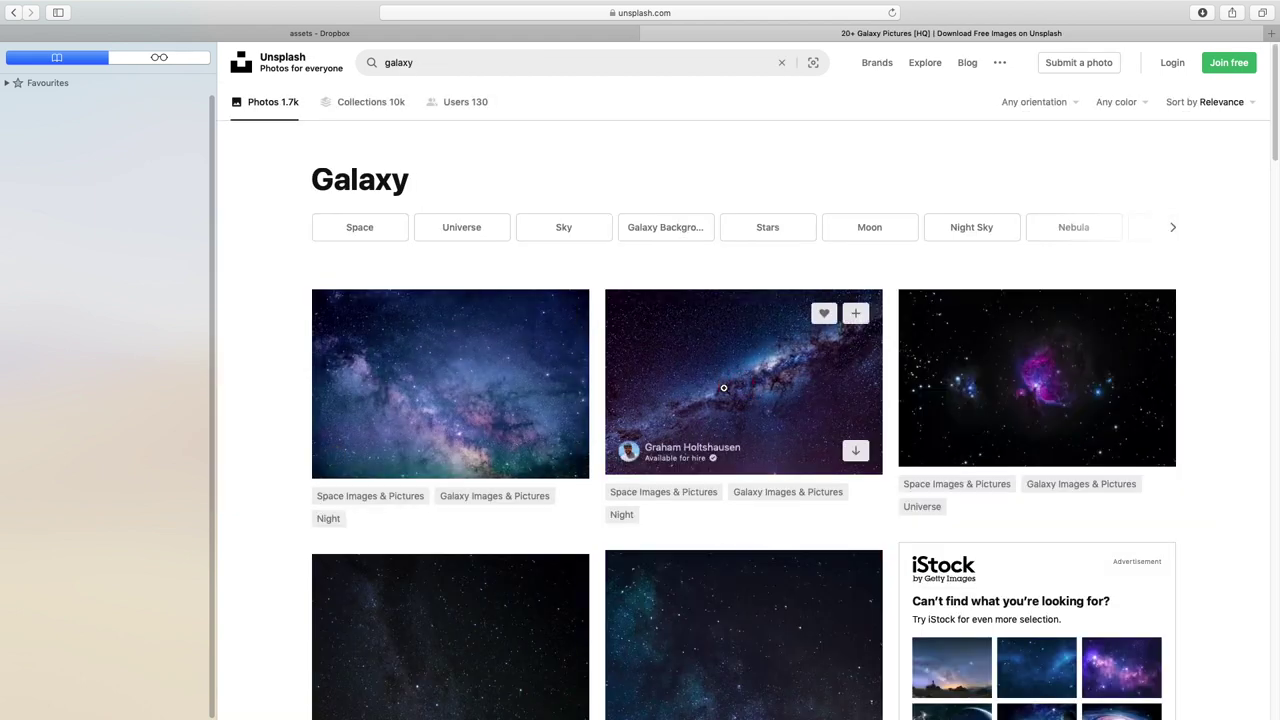
# Check the licence and download the Milky Way photo at Original Size
pyautogui.click(723, 387)
pyautogui.click(310, 704)
pyautogui.click(13, 12)
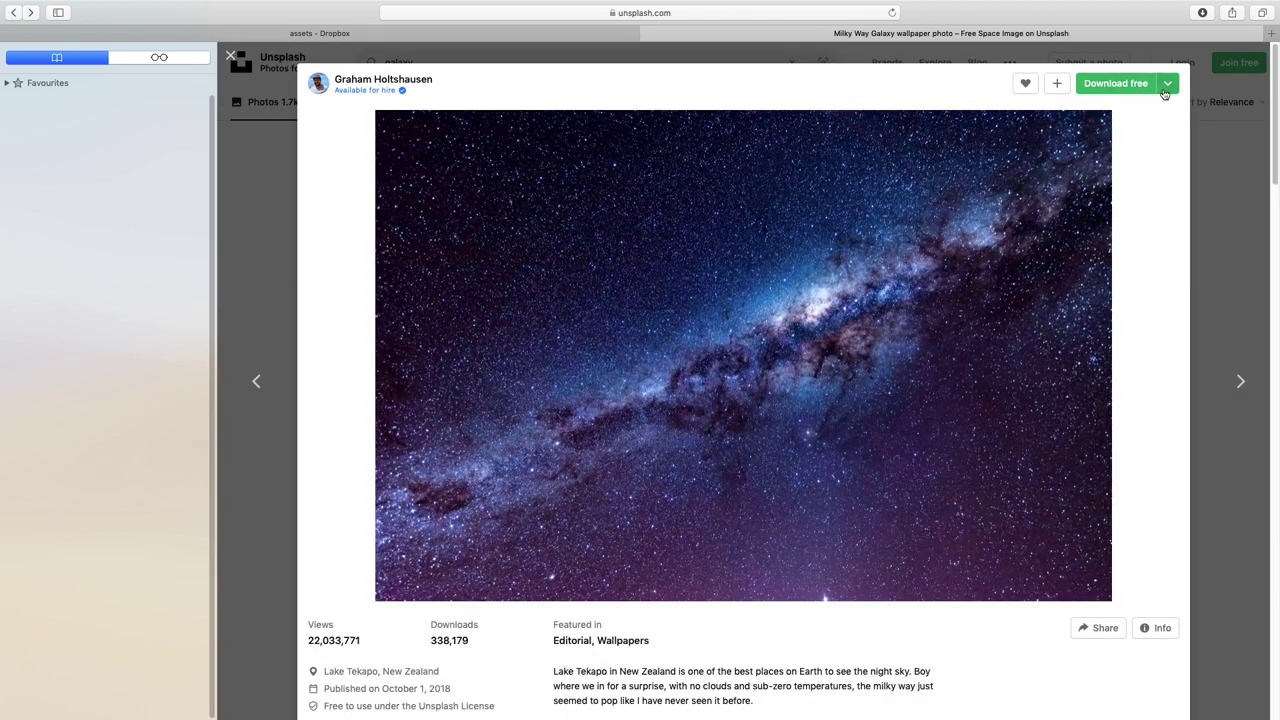
pyautogui.click(1167, 83)
pyautogui.click(1140, 199)
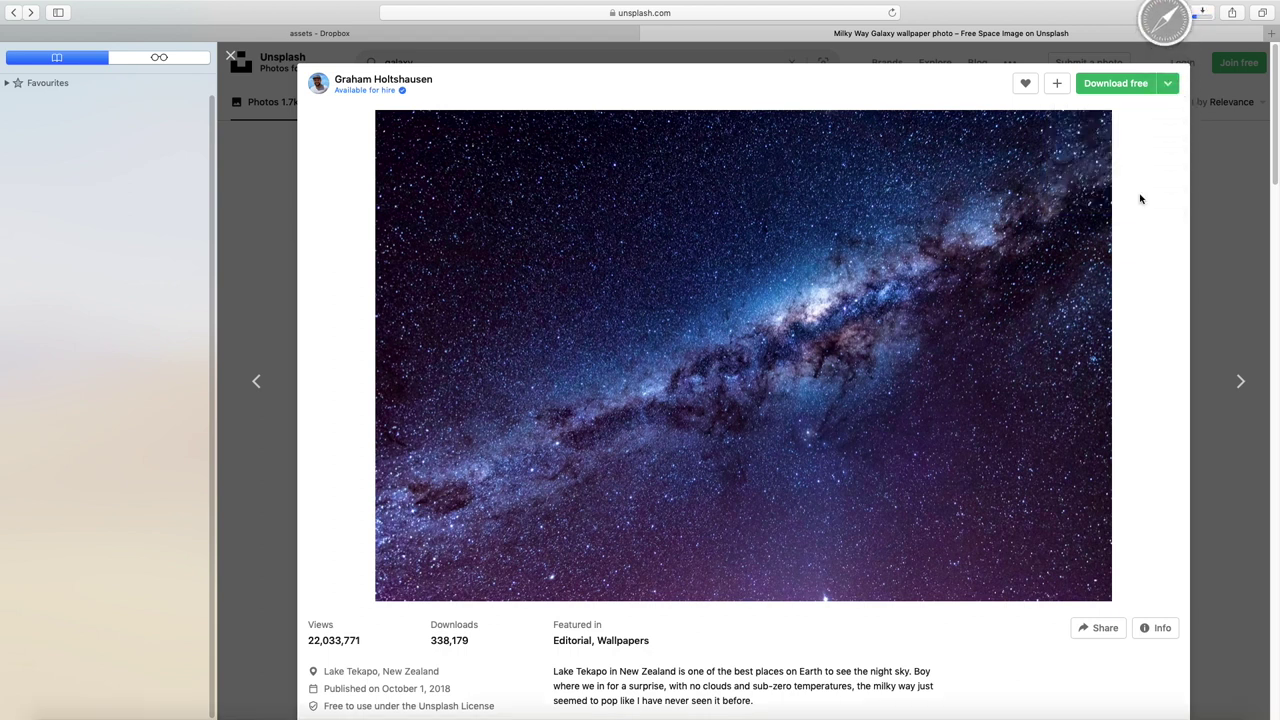
pyautogui.click(230, 56)
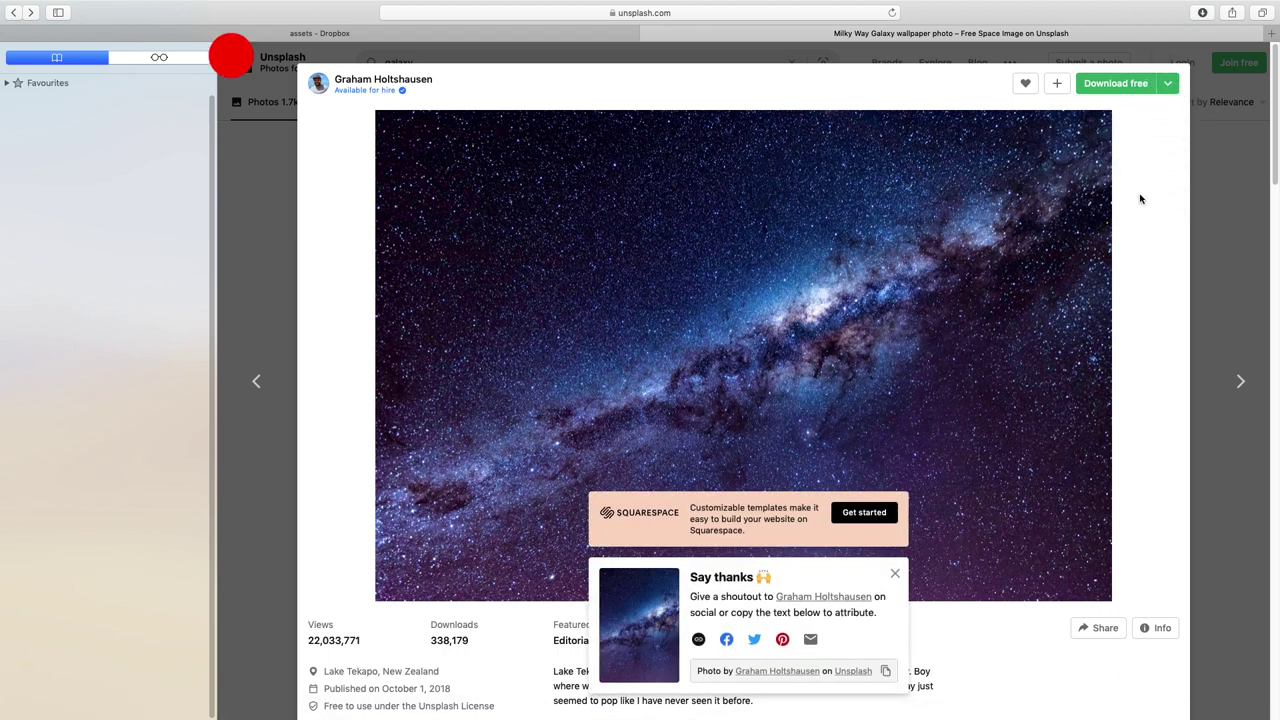
# Search Unsplash for 'planet' and scroll down to the NASA Mars photo
pyautogui.write('planet')
pyautogui.press('Return')
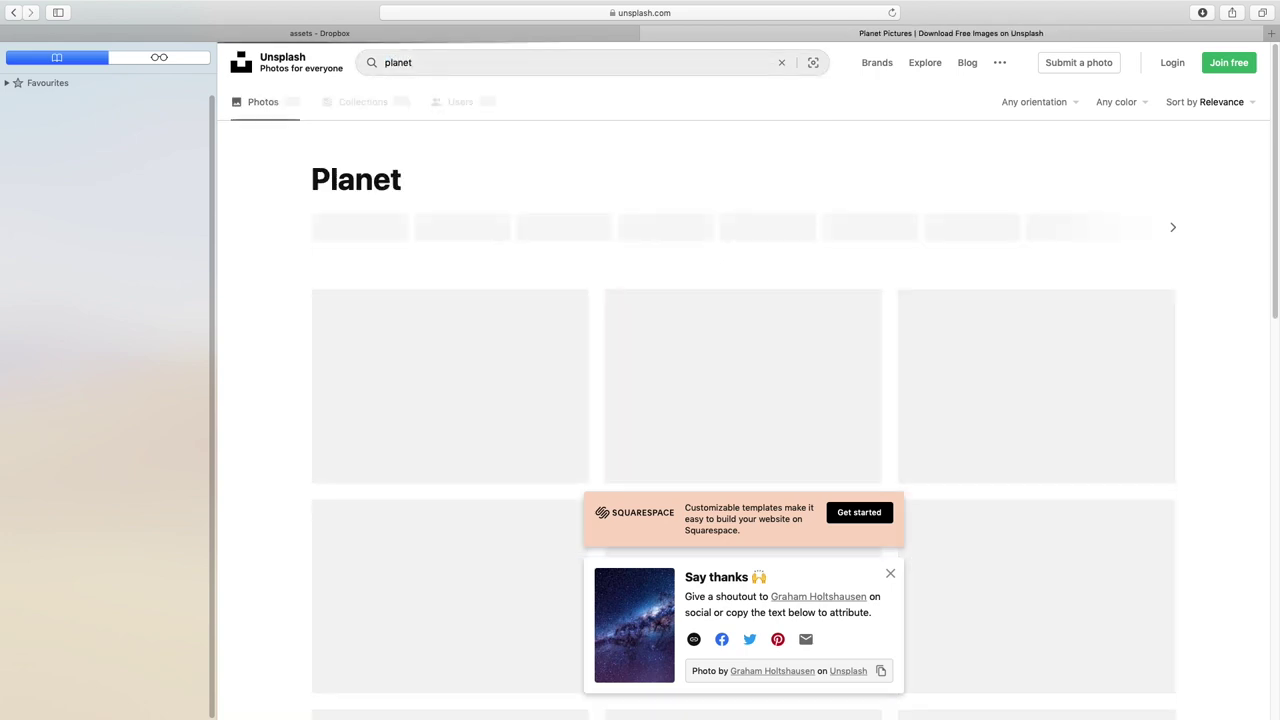
pyautogui.scroll(-2, 744, 400)
pyautogui.scroll(-5, 744, 400)
pyautogui.scroll(-5, 744, 400)
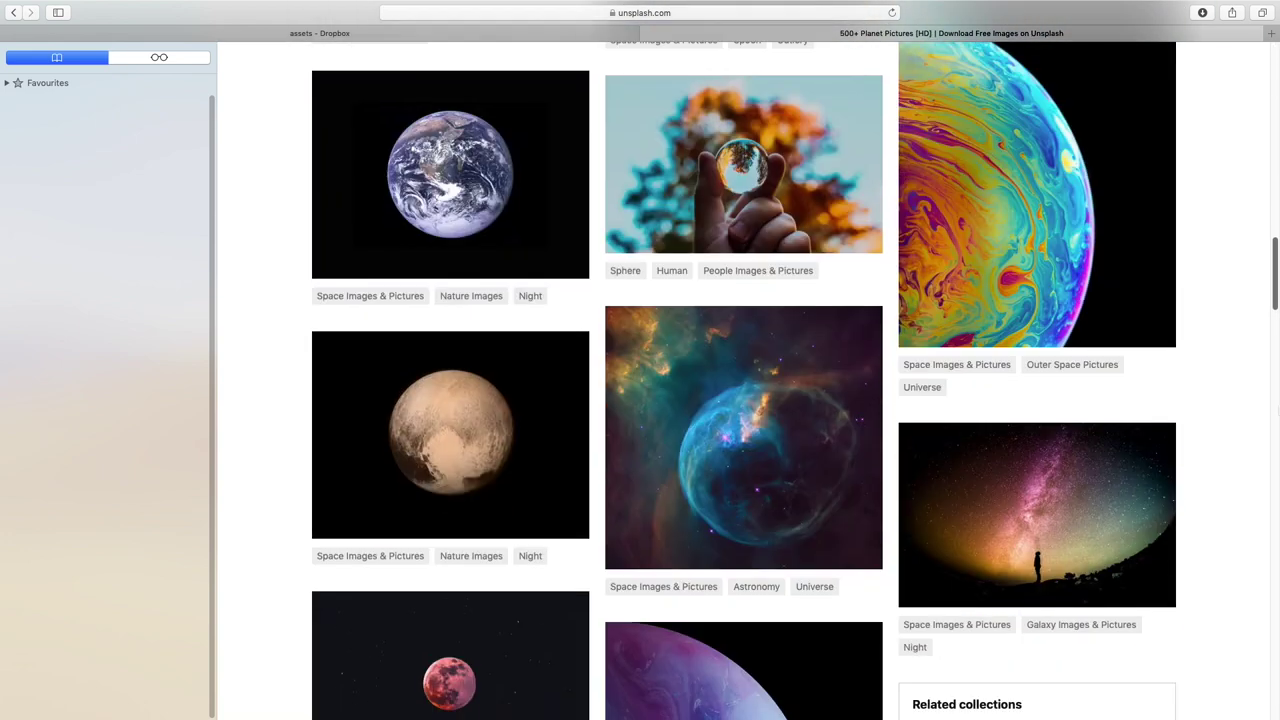
pyautogui.scroll(-5, 424, 495)
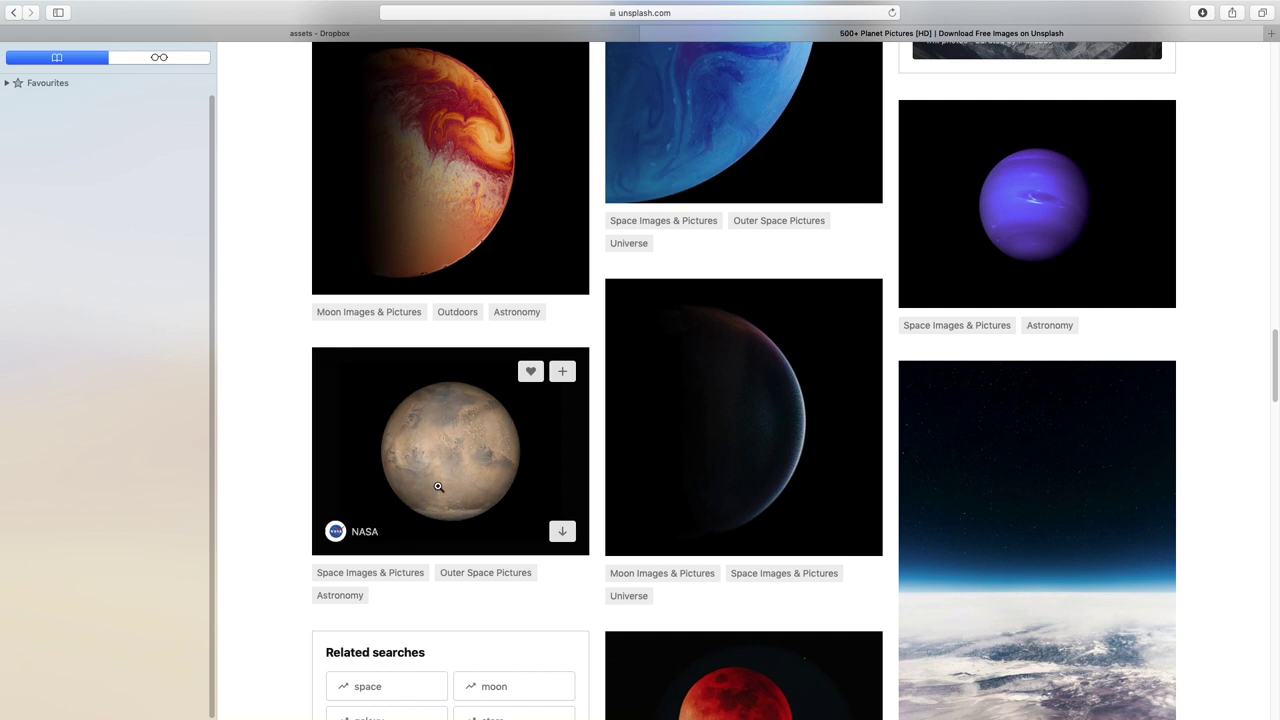
# Check the licence and download the NASA Mars photo at Original Size
pyautogui.click(437, 486)
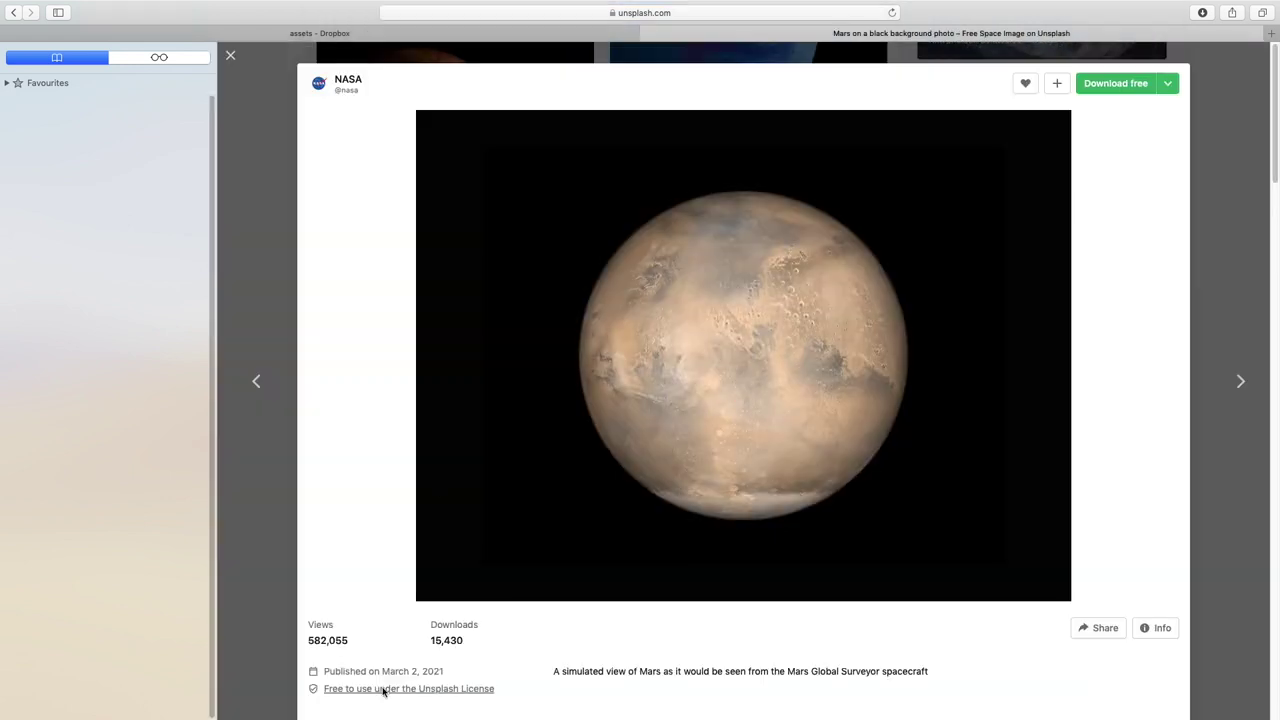
pyautogui.click(383, 689)
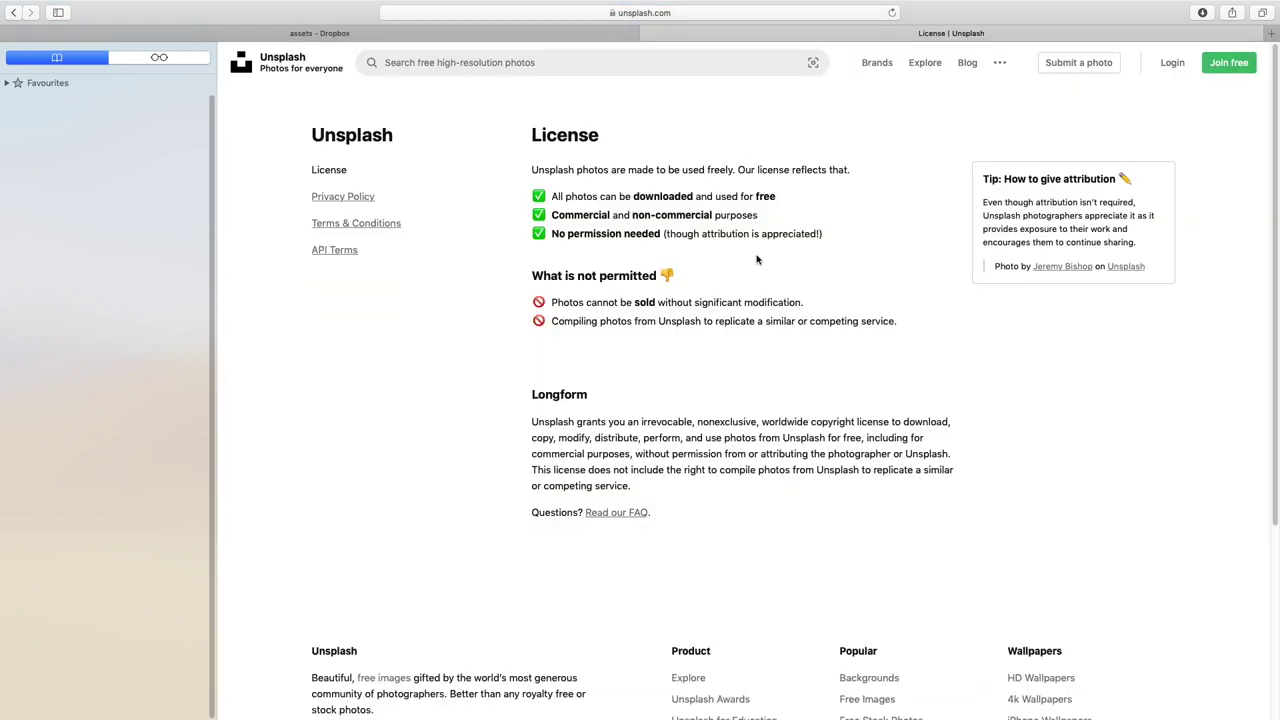
pyautogui.click(14, 12)
pyautogui.click(1167, 86)
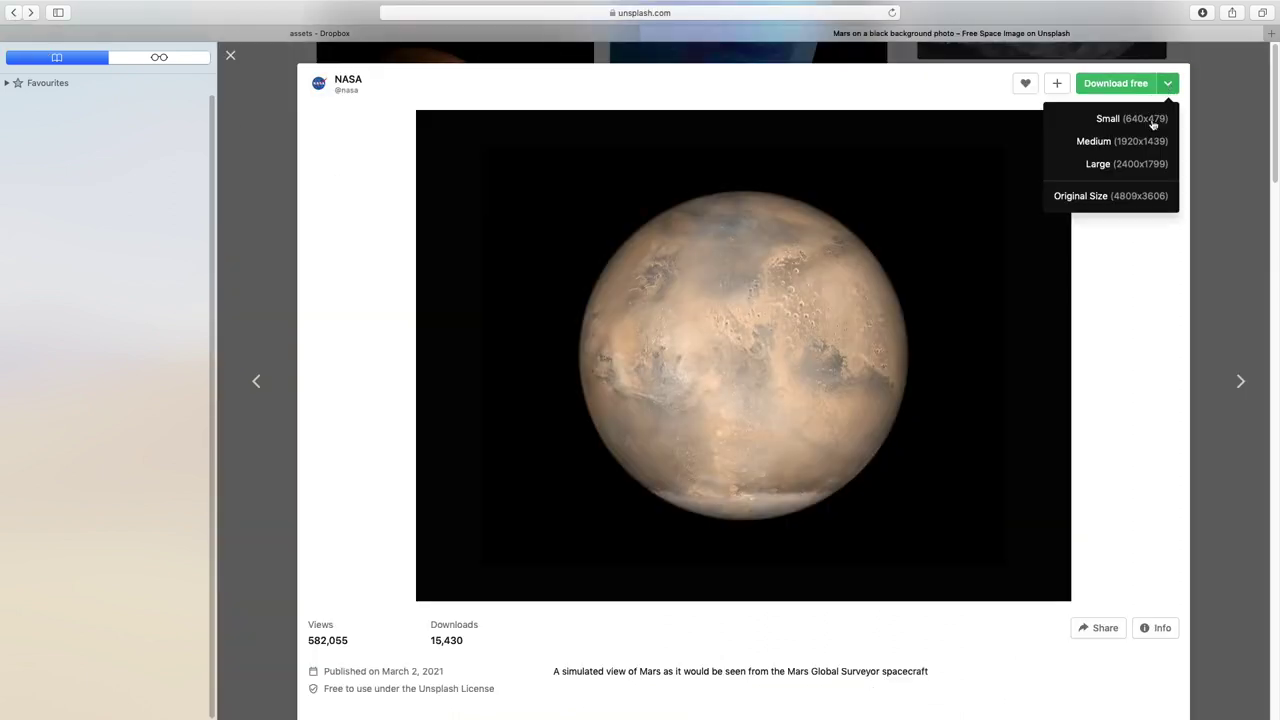
pyautogui.click(1128, 196)
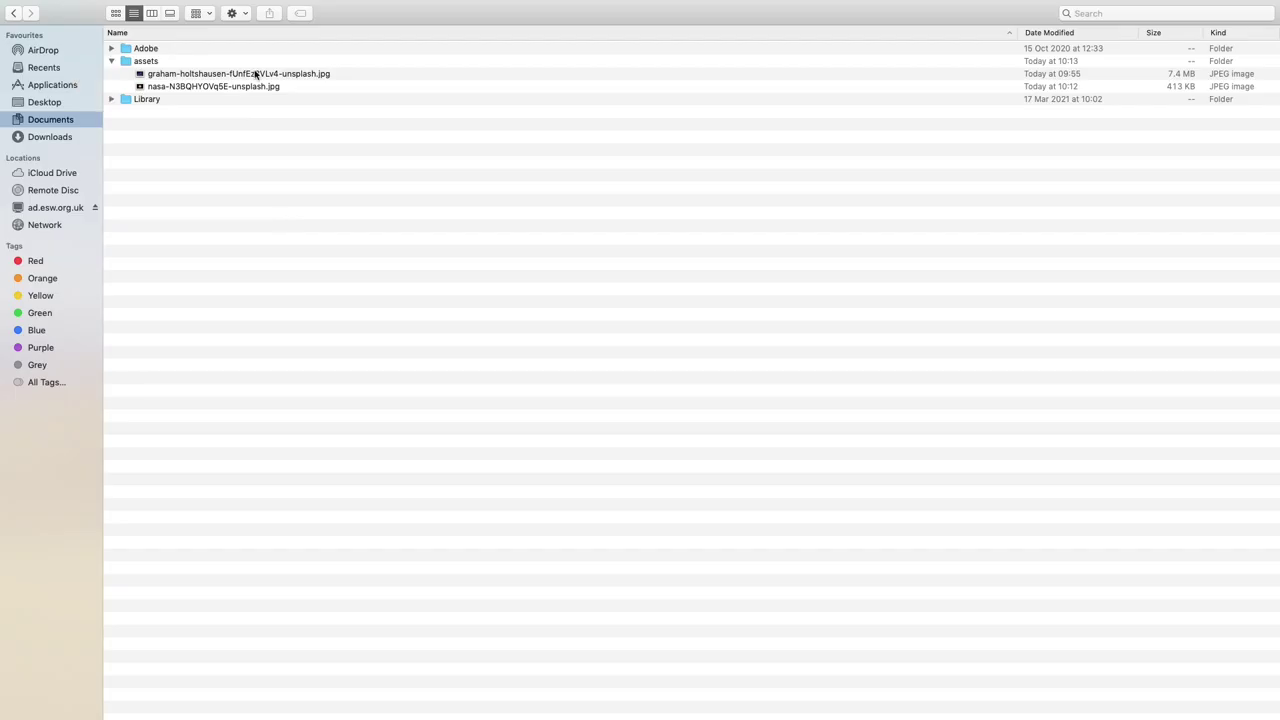
# Open both downloaded JPEGs in Photoshop from Finder
pyautogui.click(256, 74)
pyautogui.rightClick(256, 87)
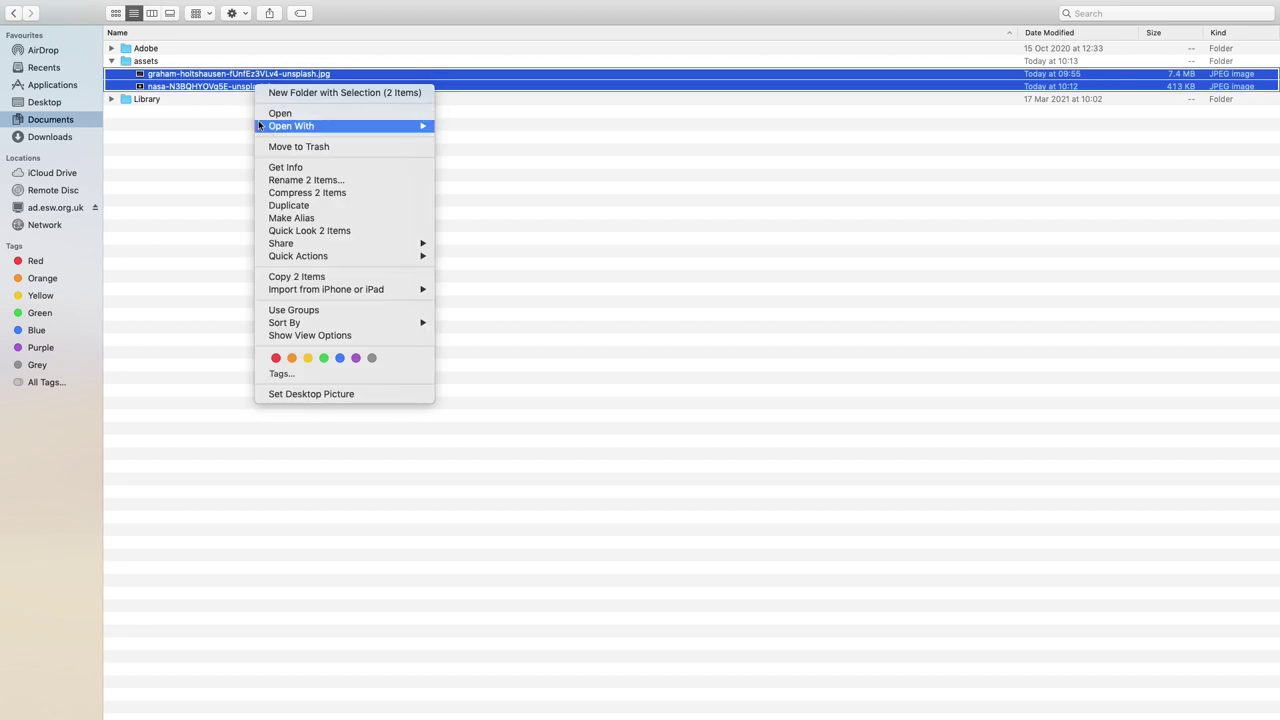
pyautogui.moveTo(291, 126)
pyautogui.click(463, 162)
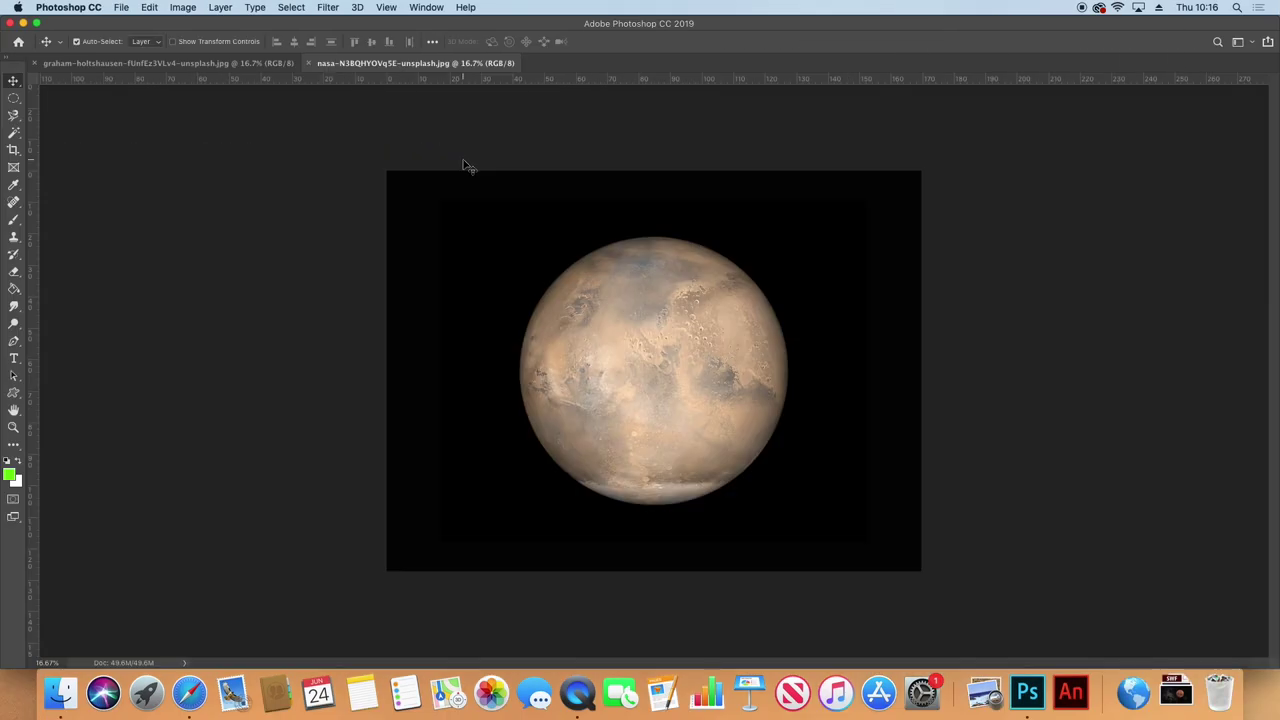
# Show rulers and place guides at Mars's left and top edges
pyautogui.click(386, 7)
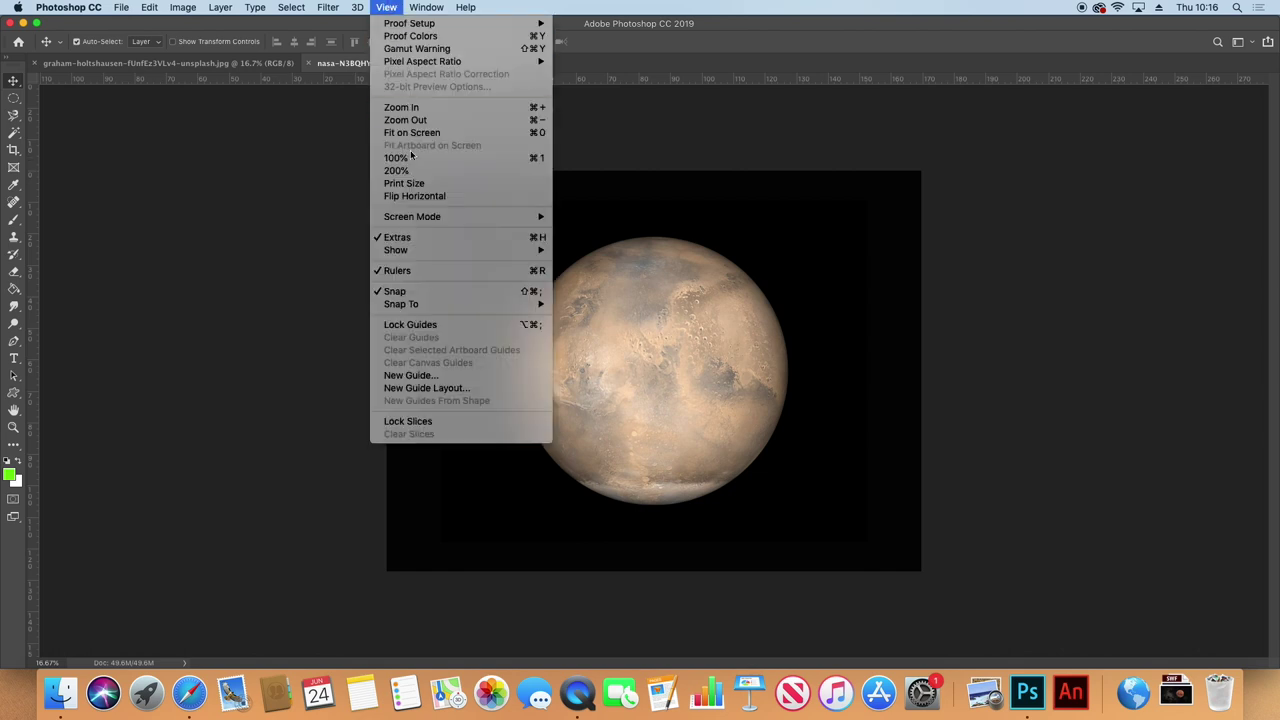
pyautogui.press('Escape')
pyautogui.moveTo(32, 208); pyautogui.dragTo(410, 198)
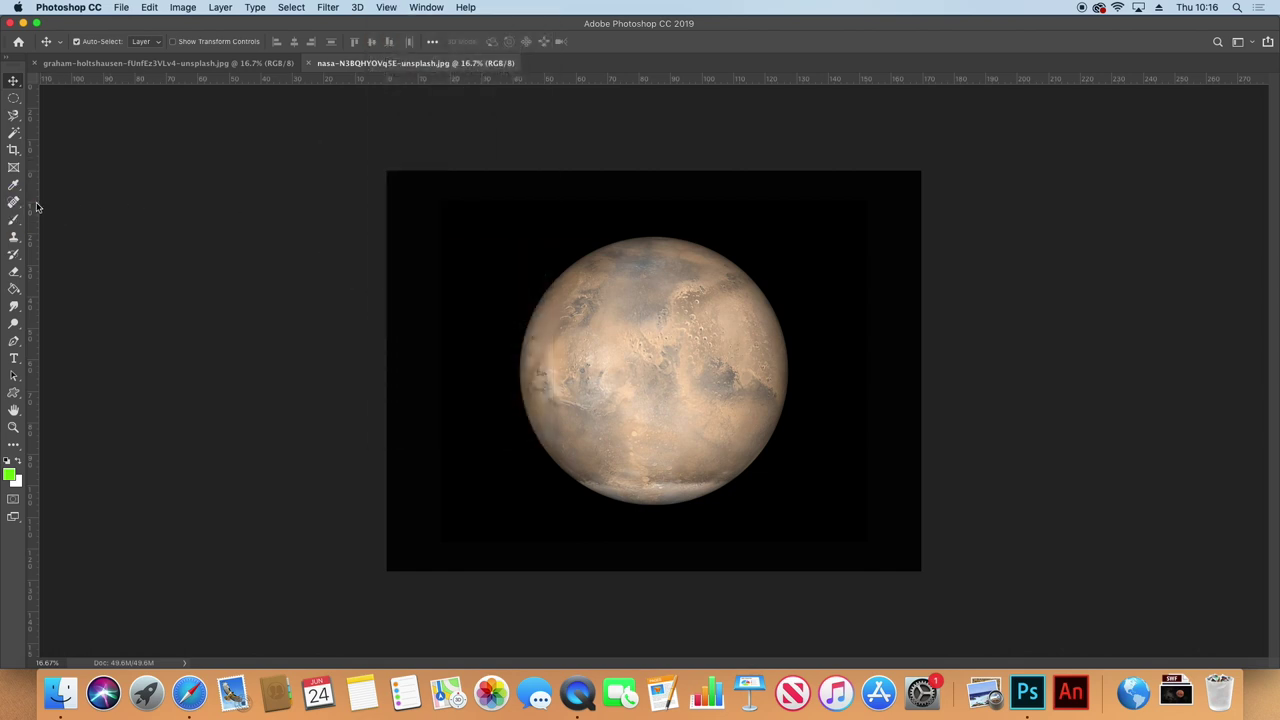
pyautogui.moveTo(410, 198); pyautogui.dragTo(518, 163)
pyautogui.moveTo(561, 80); pyautogui.dragTo(557, 236)
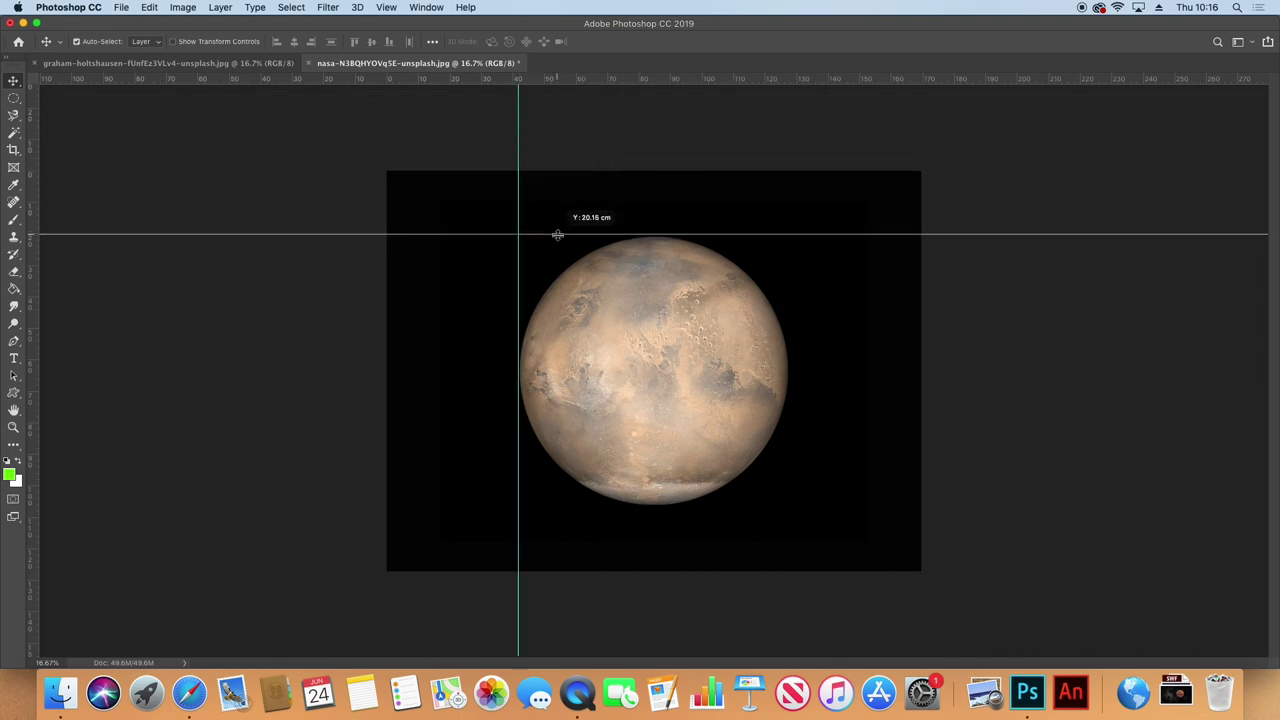
# Select the Mars disc with the Elliptical Marquee and cut it out
pyautogui.click(14, 98)
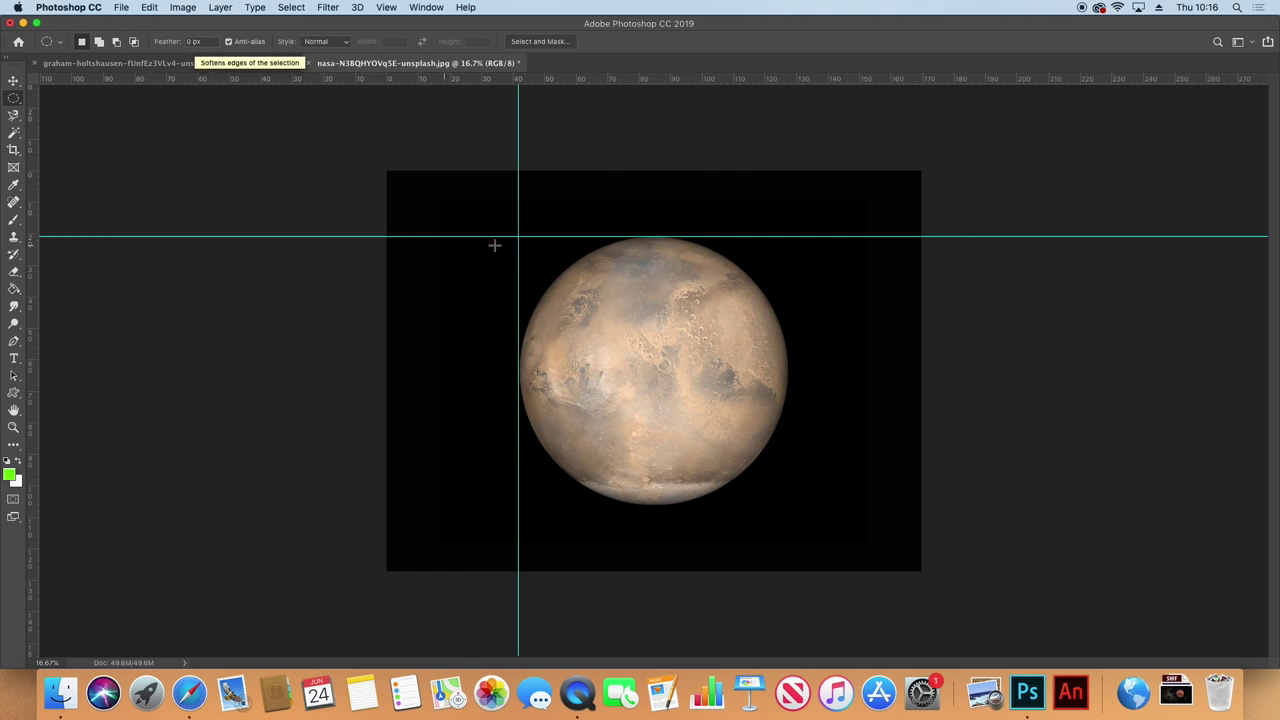
pyautogui.moveTo(518, 237); pyautogui.dragTo(791, 504)
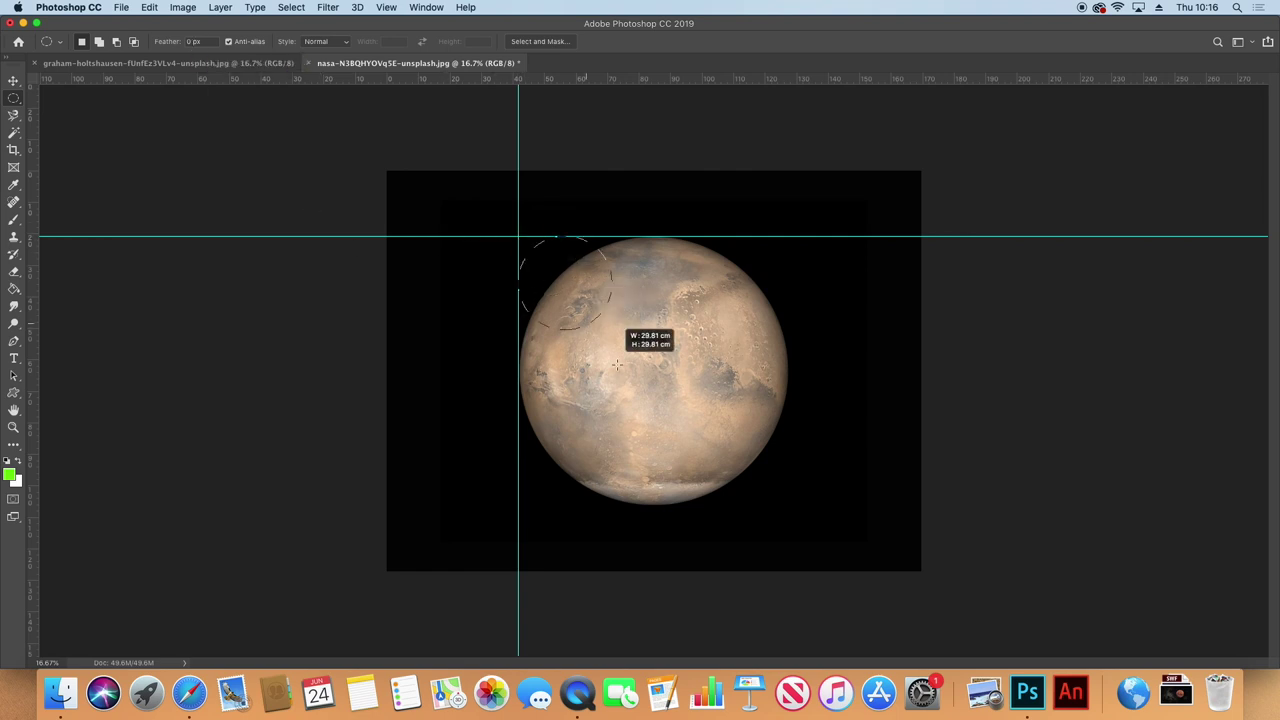
pyautogui.moveTo(791, 504); pyautogui.dragTo(789, 502)
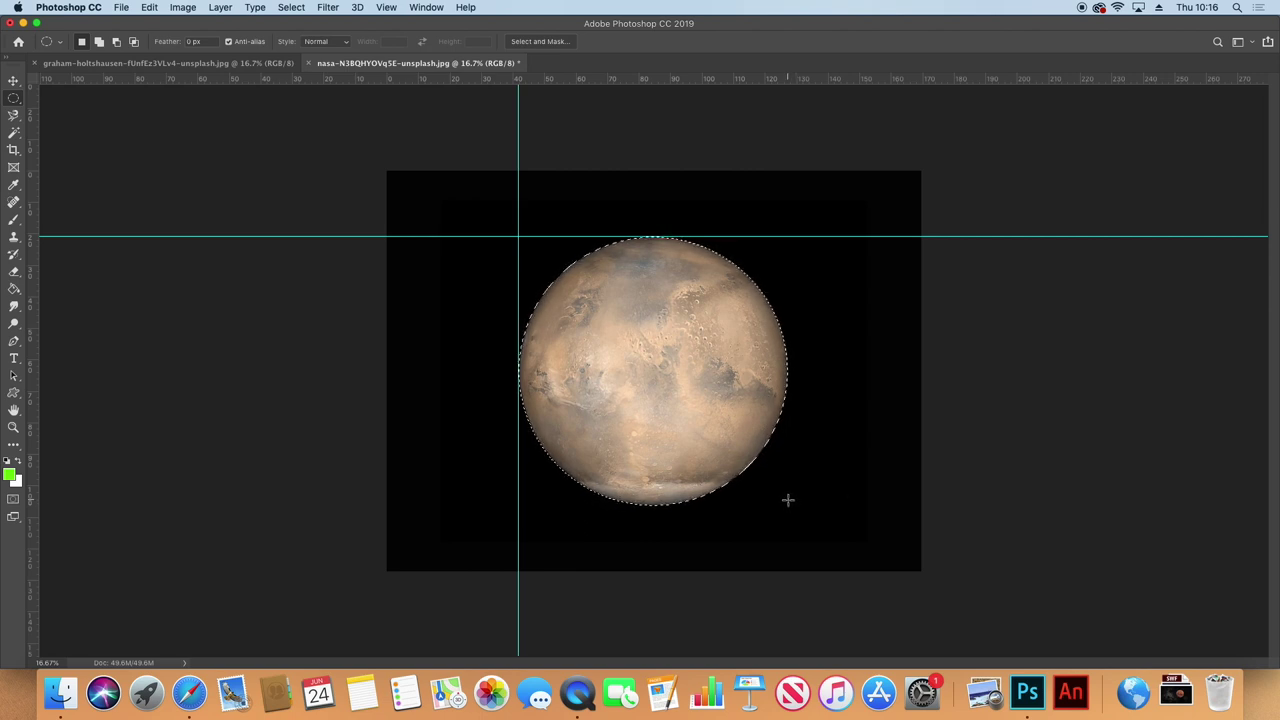
pyautogui.press('super+BackSpace')
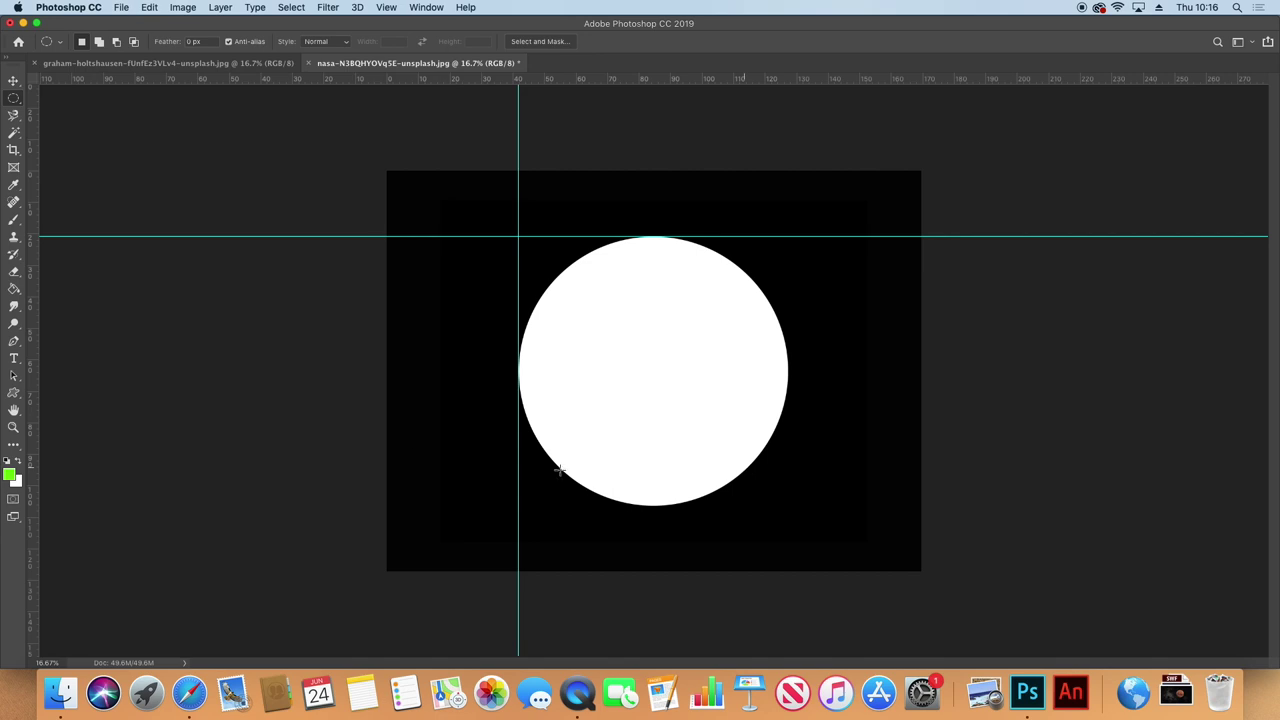
pyautogui.click(120, 8)
# Create a new 1920×1080 document from the Film & Video HDTV 1080p preset
pyautogui.click(118, 24)
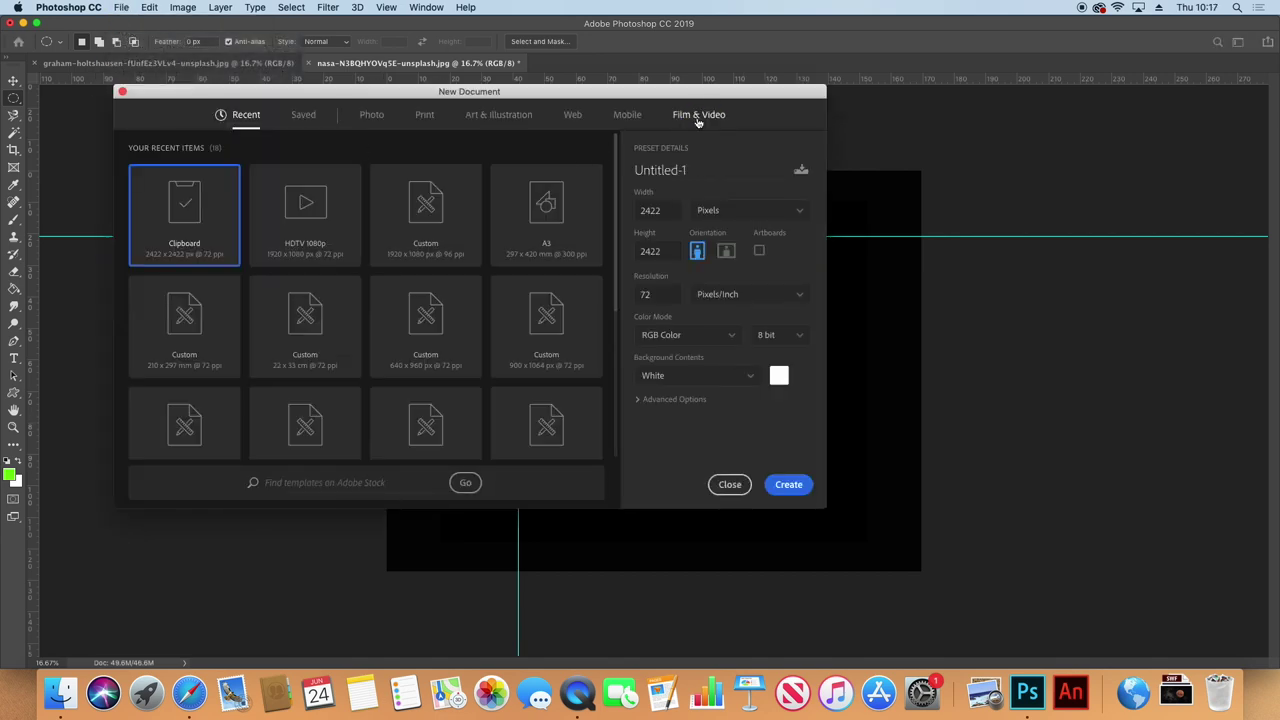
pyautogui.click(698, 115)
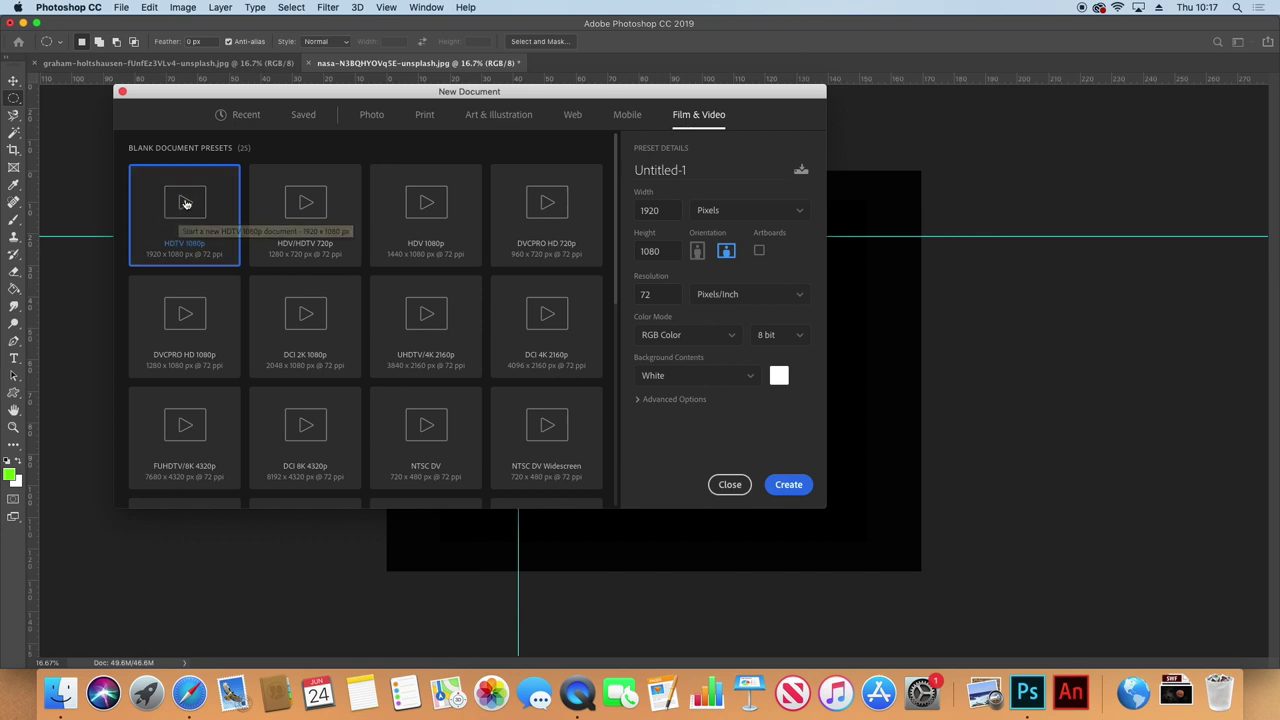
pyautogui.click(786, 485)
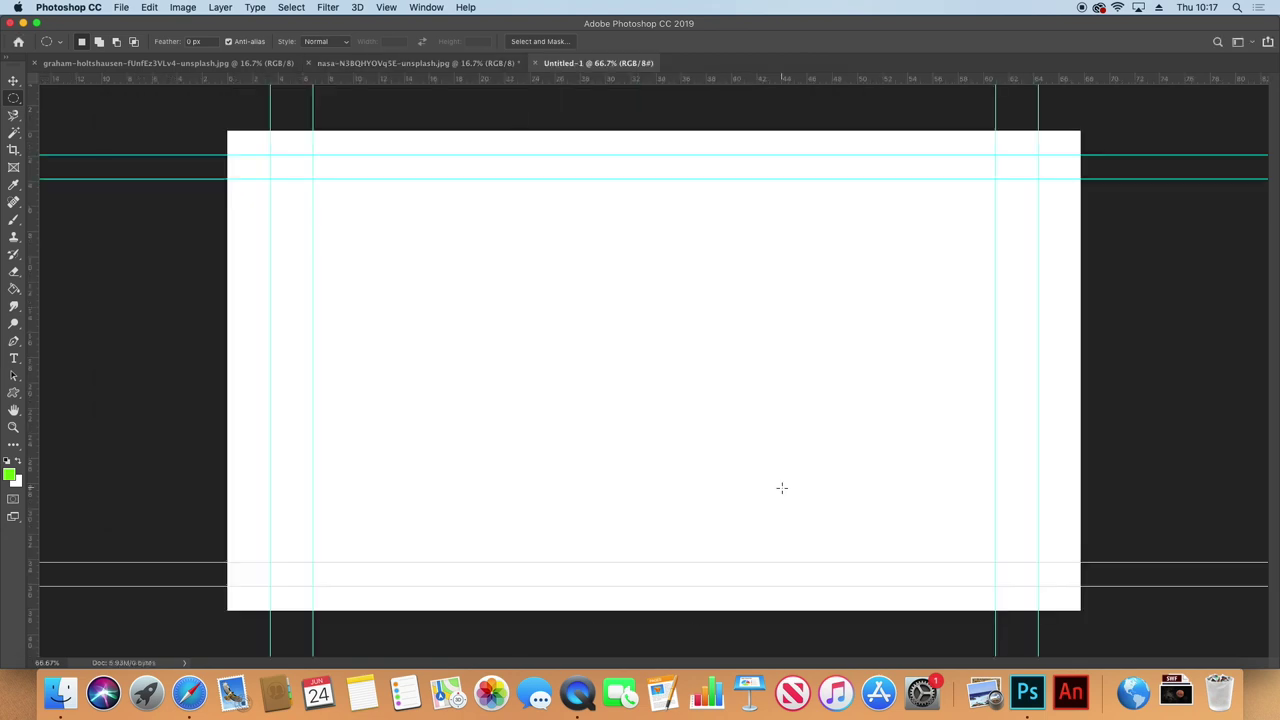
# Paste the Mars disc and scale it to about 20% on the right side
pyautogui.hotkey('ctrl', 'v')
pyautogui.hotkey('ctrl', 't')
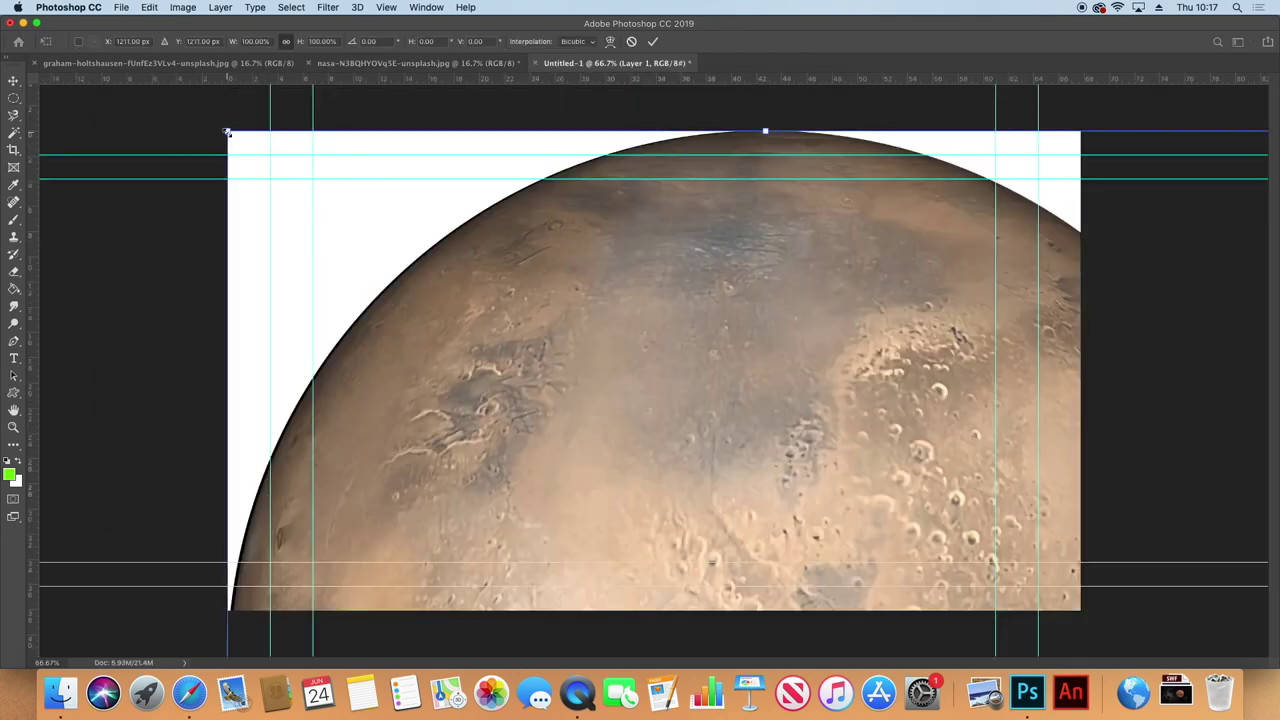
pyautogui.moveTo(229, 129)
pyautogui.mouseDown()
pyautogui.moveTo(920, 221)
pyautogui.moveTo(923, 243)
pyautogui.mouseUp()
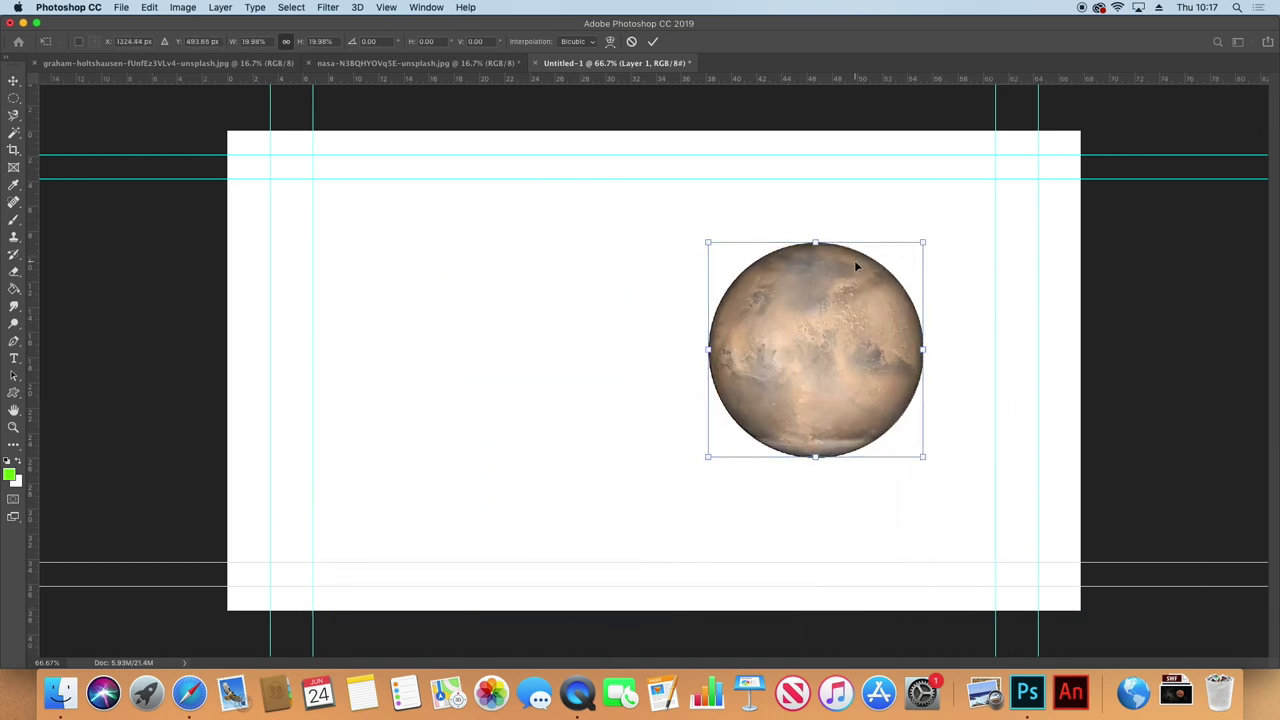
pyautogui.press('Return')
pyautogui.click(171, 64)
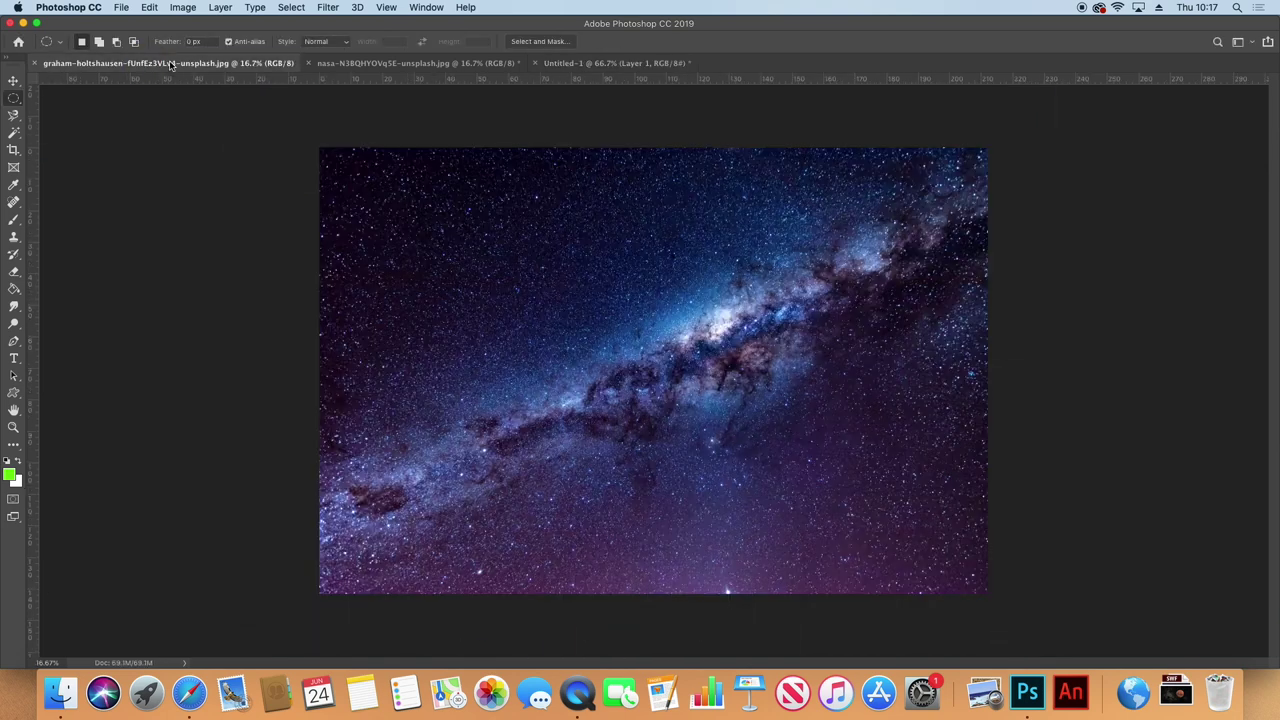
# Copy the whole Milky Way image into Untitled-1 and scale it to about 33% to fill the canvas
pyautogui.hotkey('ctrl', 'a')
pyautogui.hotkey('ctrl', 'c')
pyautogui.click(603, 64)
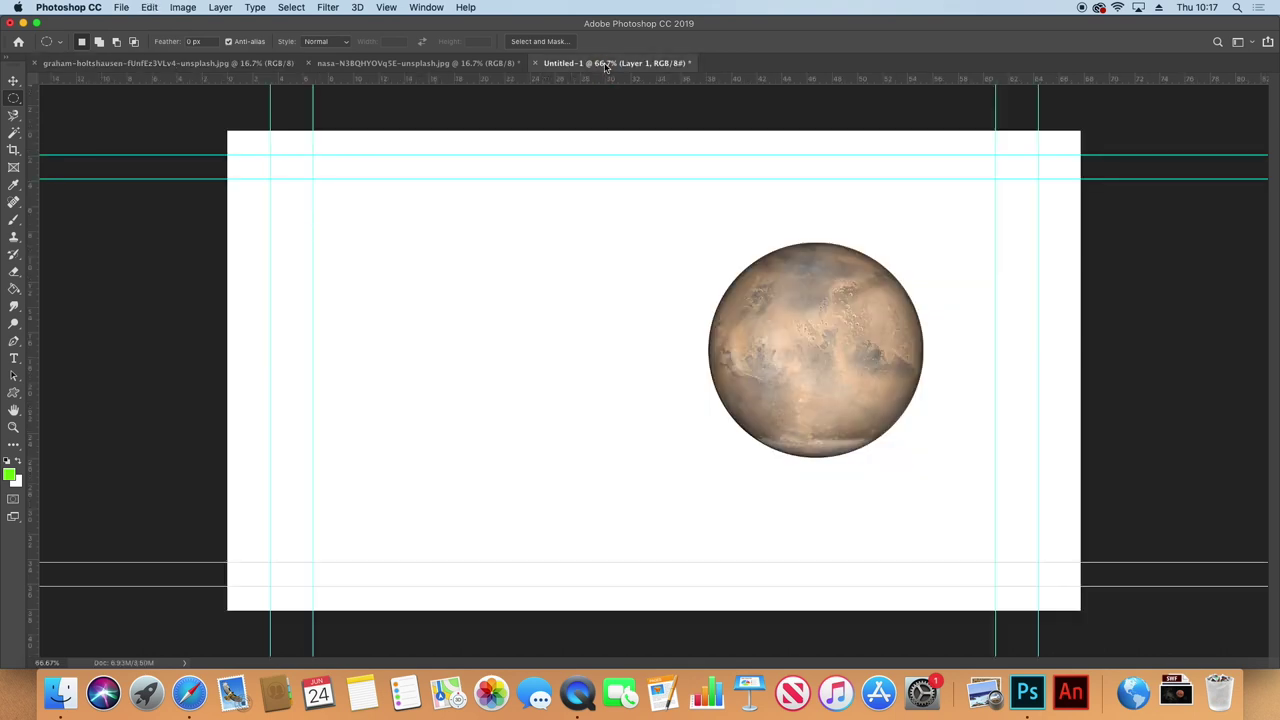
pyautogui.hotkey('ctrl', 'v')
pyautogui.hotkey('ctrl', 't')
pyautogui.moveTo(246, 140)
pyautogui.mouseDown()
pyautogui.moveTo(337, 224)
pyautogui.moveTo(762, 528)
pyautogui.moveTo(776, 267)
pyautogui.moveTo(811, 266)
pyautogui.mouseUp()
pyautogui.hotkey('ctrl', '-')
pyautogui.hotkey('ctrl', '-')
pyautogui.hotkey('ctrl', '-')
pyautogui.moveTo(747, 327); pyautogui.dragTo(758, 321)
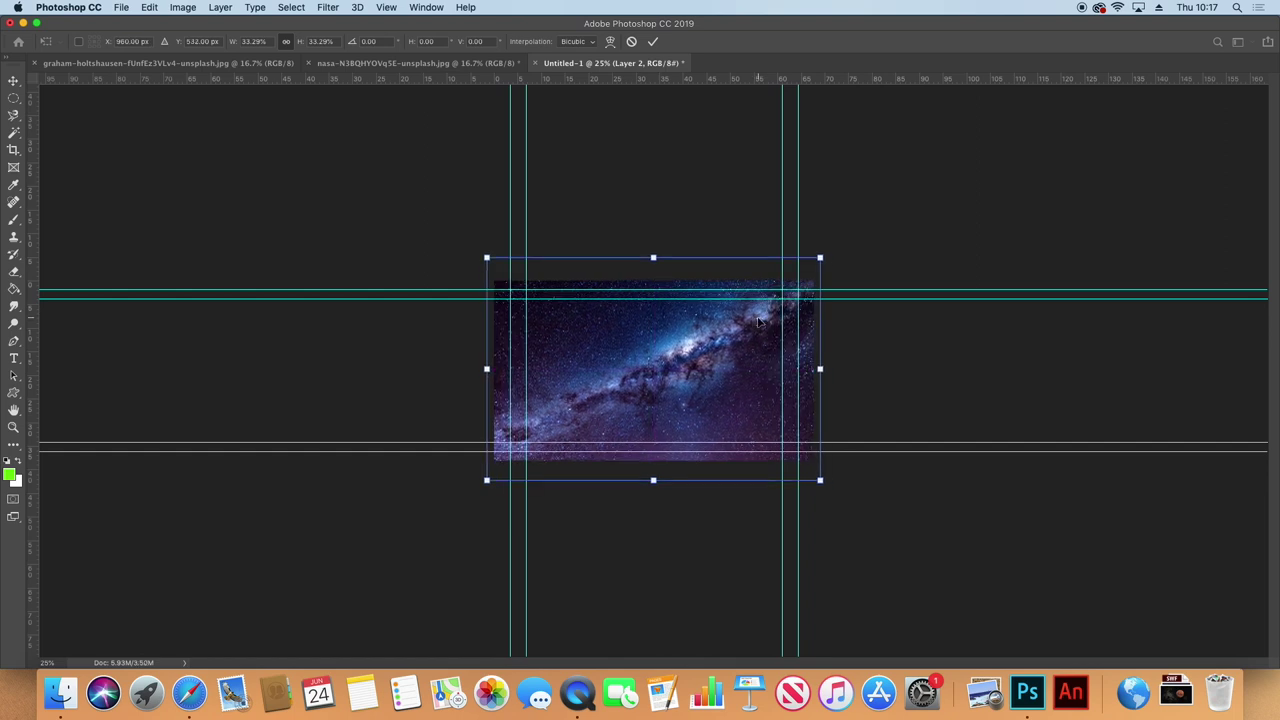
pyautogui.press('Return')
pyautogui.click(430, 7)
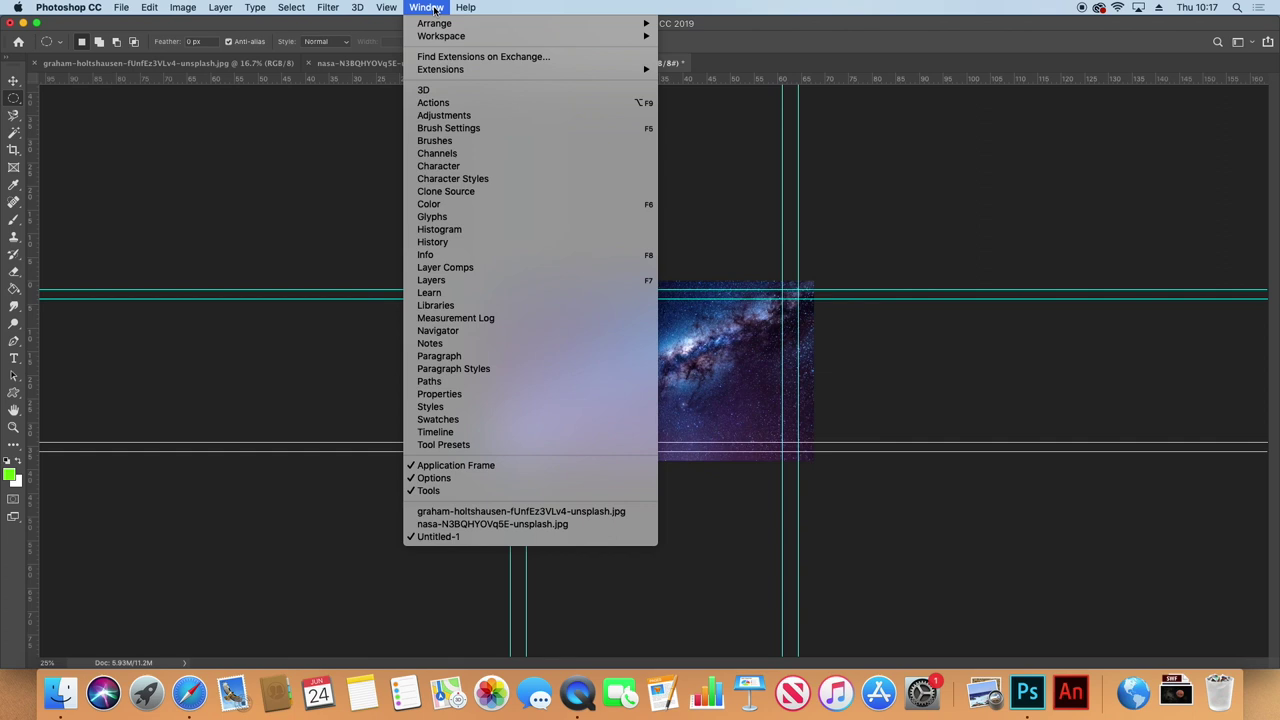
# Show the Layers panel and move Layer 1 (Mars) above Layer 2 (star field)
pyautogui.click(445, 283)
pyautogui.click(1122, 289)
pyautogui.moveTo(1122, 289); pyautogui.dragTo(1128, 260)
pyautogui.moveTo(1104, 177)
pyautogui.mouseDown()
pyautogui.moveTo(1034, 176)
pyautogui.moveTo(909, 234)
pyautogui.mouseUp()
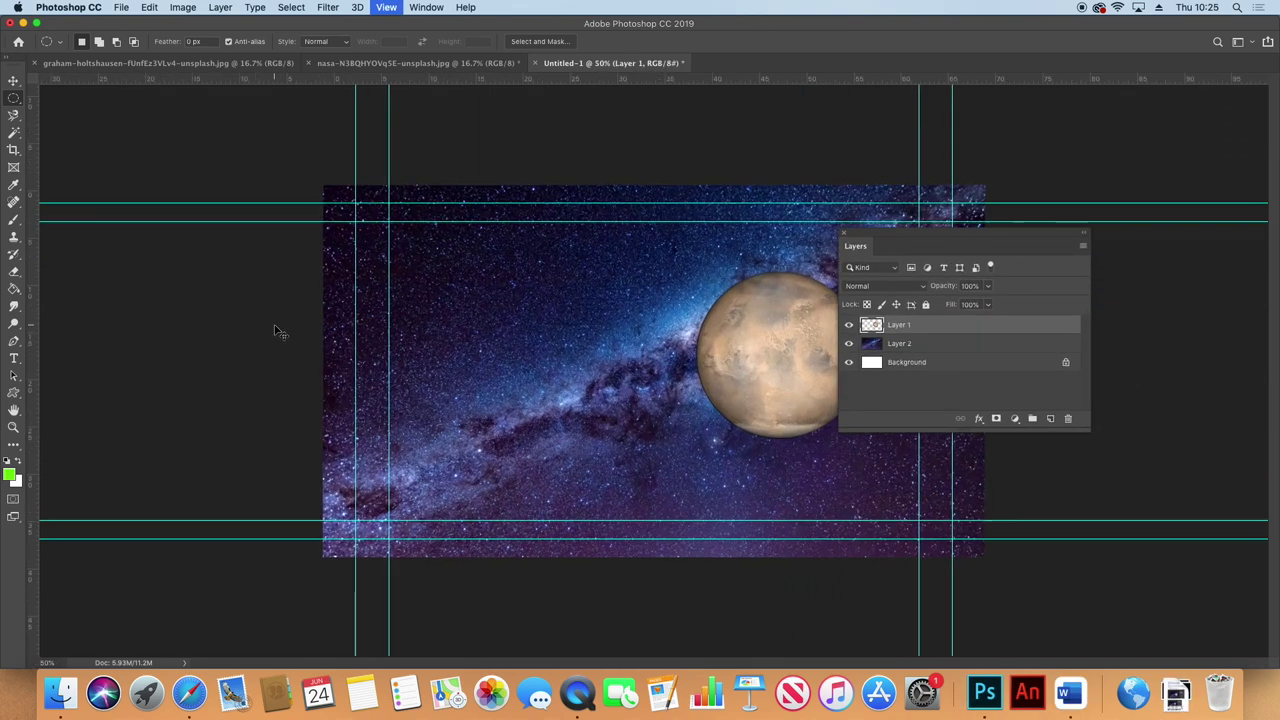
pyautogui.press('super+equal')
pyautogui.moveTo(940, 236); pyautogui.dragTo(1114, 302)
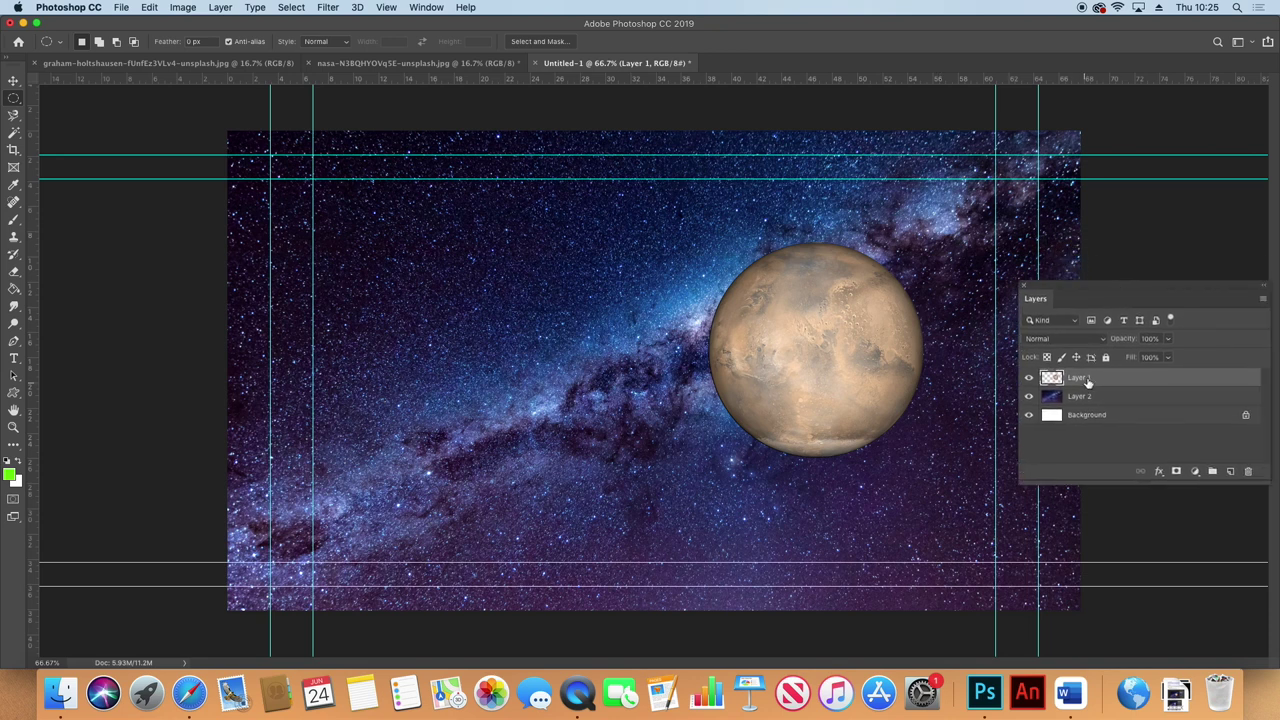
# Set the planet layer's Hue/Saturation hue to -117
pyautogui.press('super+u')
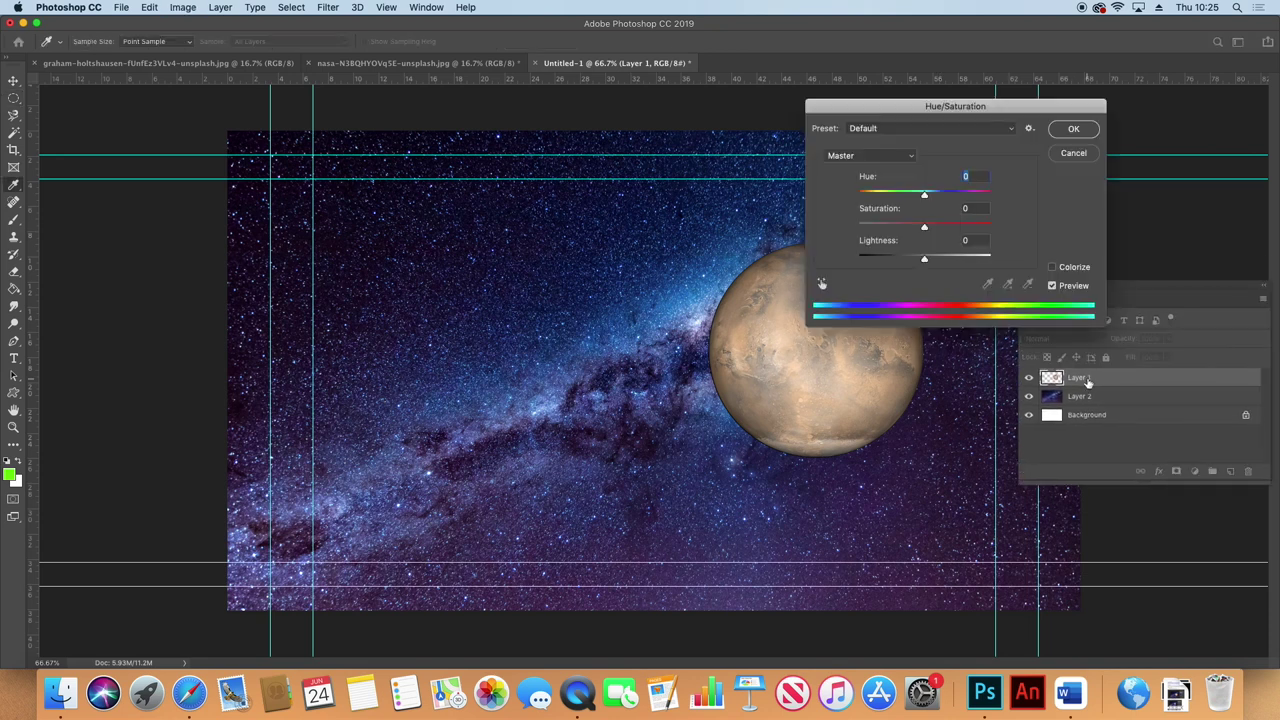
pyautogui.moveTo(967, 108); pyautogui.dragTo(452, 248)
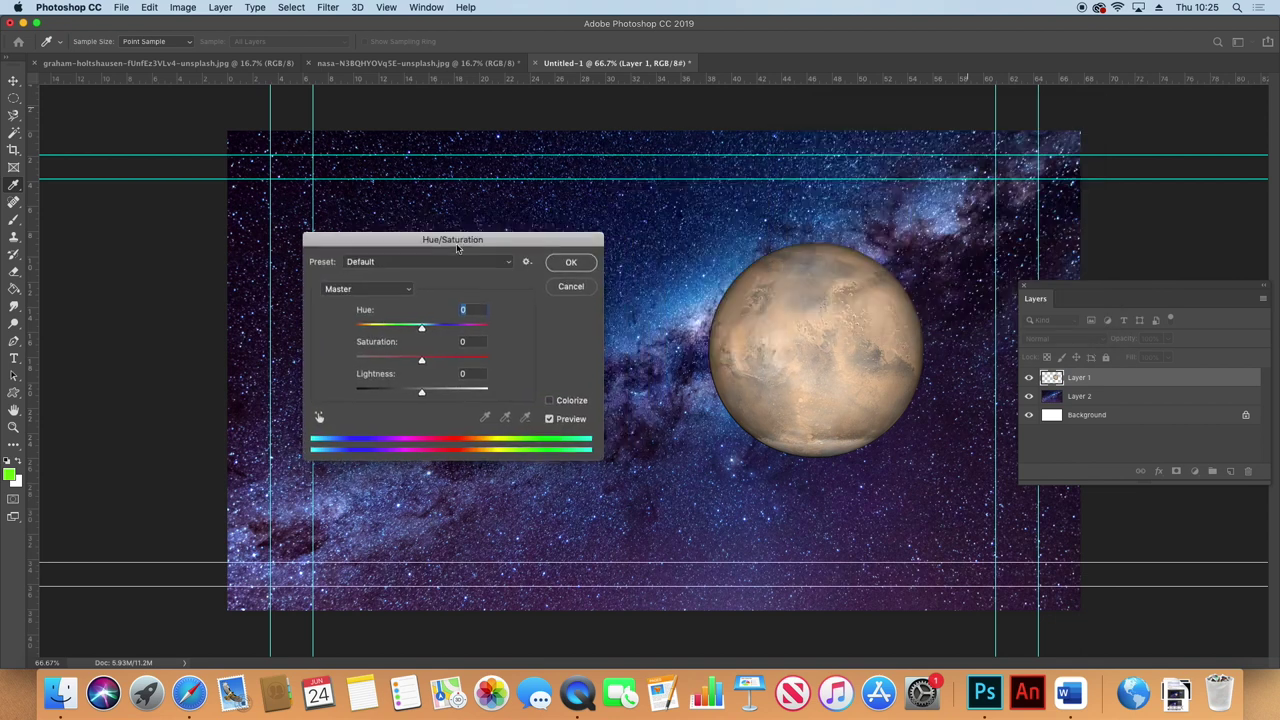
pyautogui.write('117')
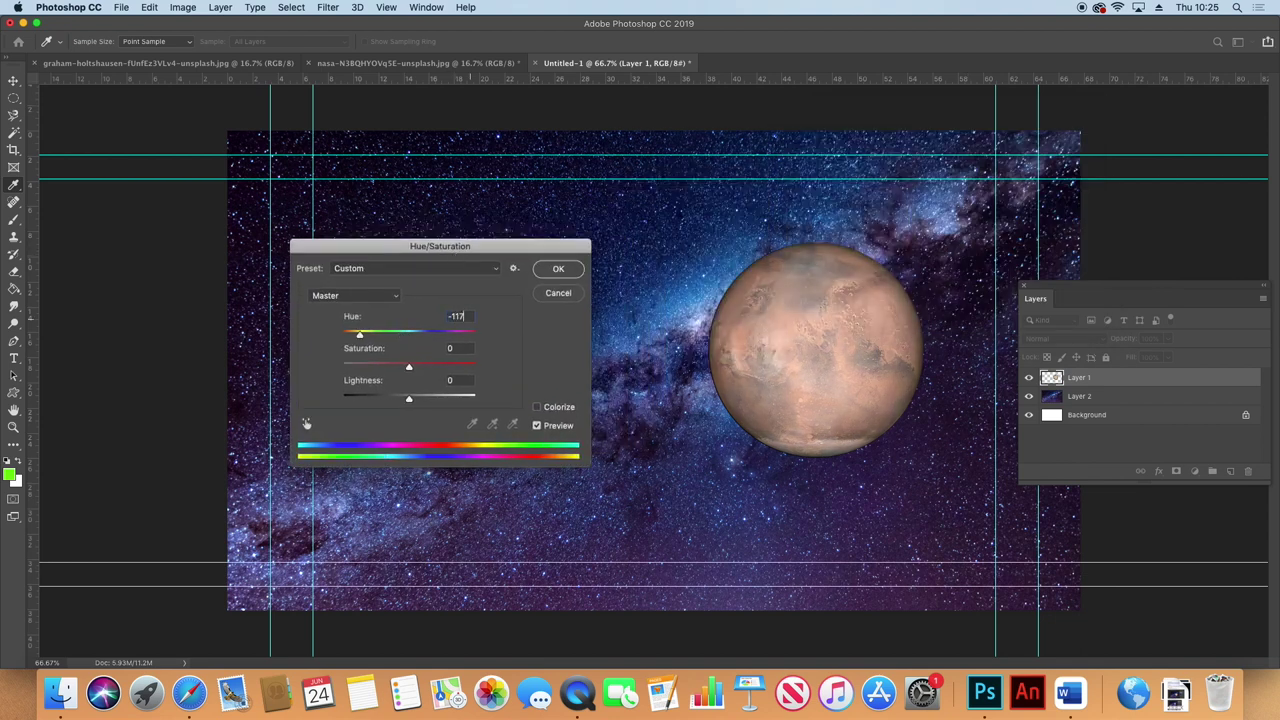
pyautogui.click(555, 270)
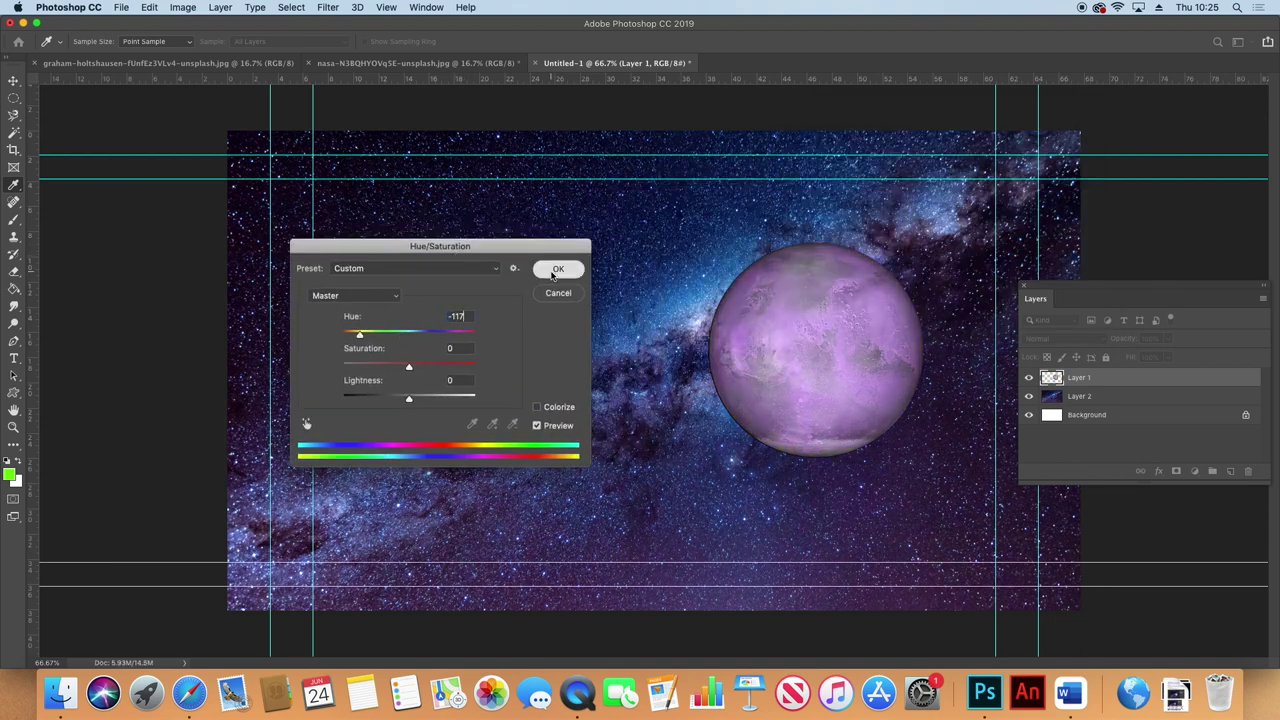
pyautogui.rightClick(1100, 383)
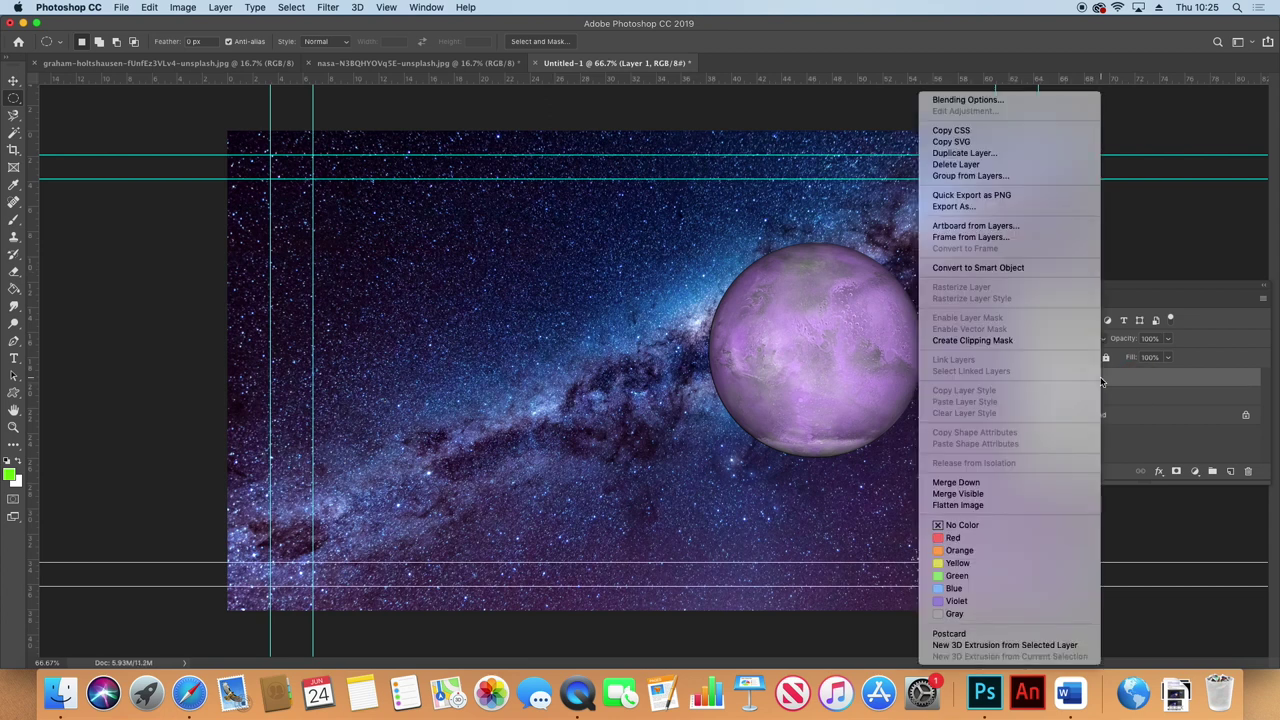
# Add an Outer Glow to the planet layer with colour #111442
pyautogui.click(956, 100)
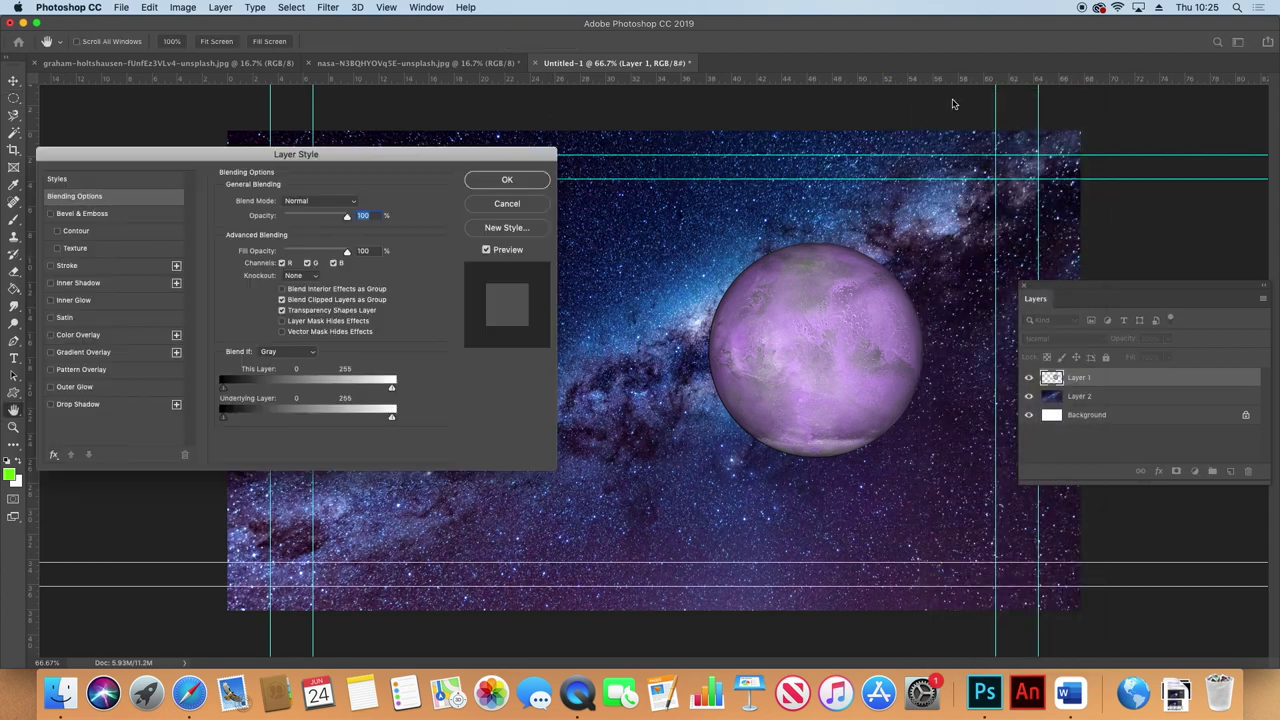
pyautogui.click(74, 387)
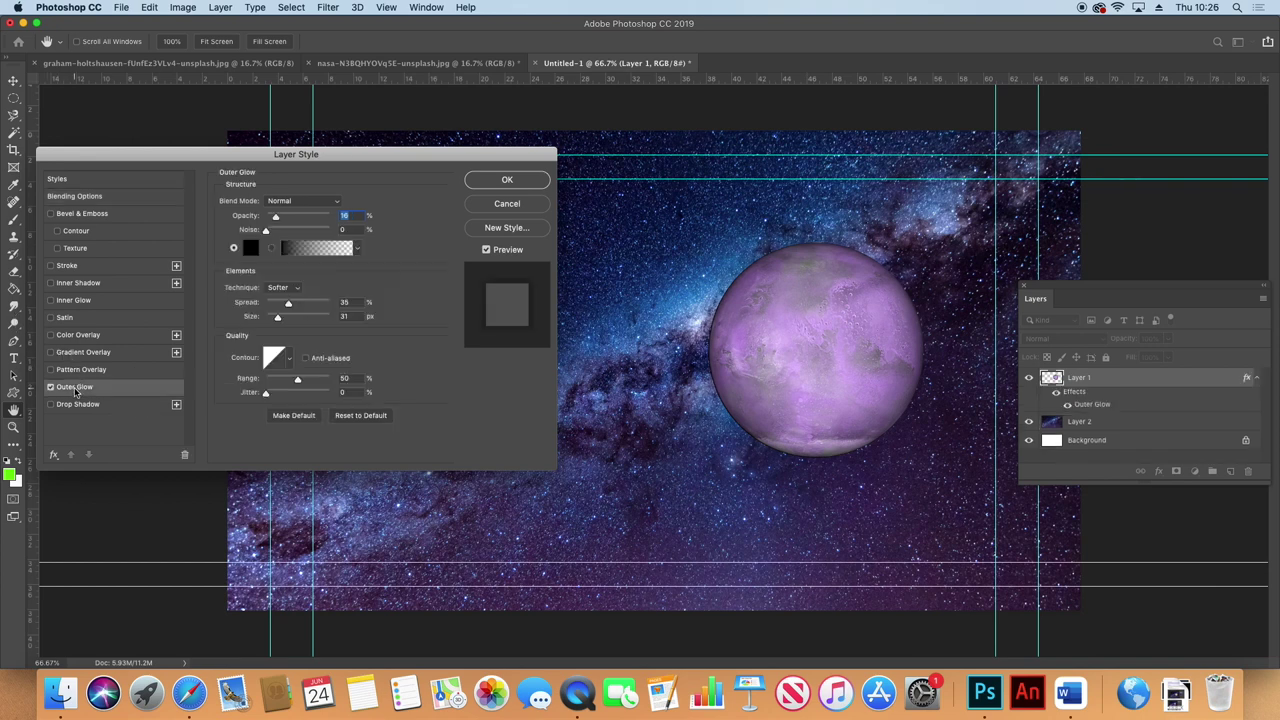
pyautogui.click(250, 248)
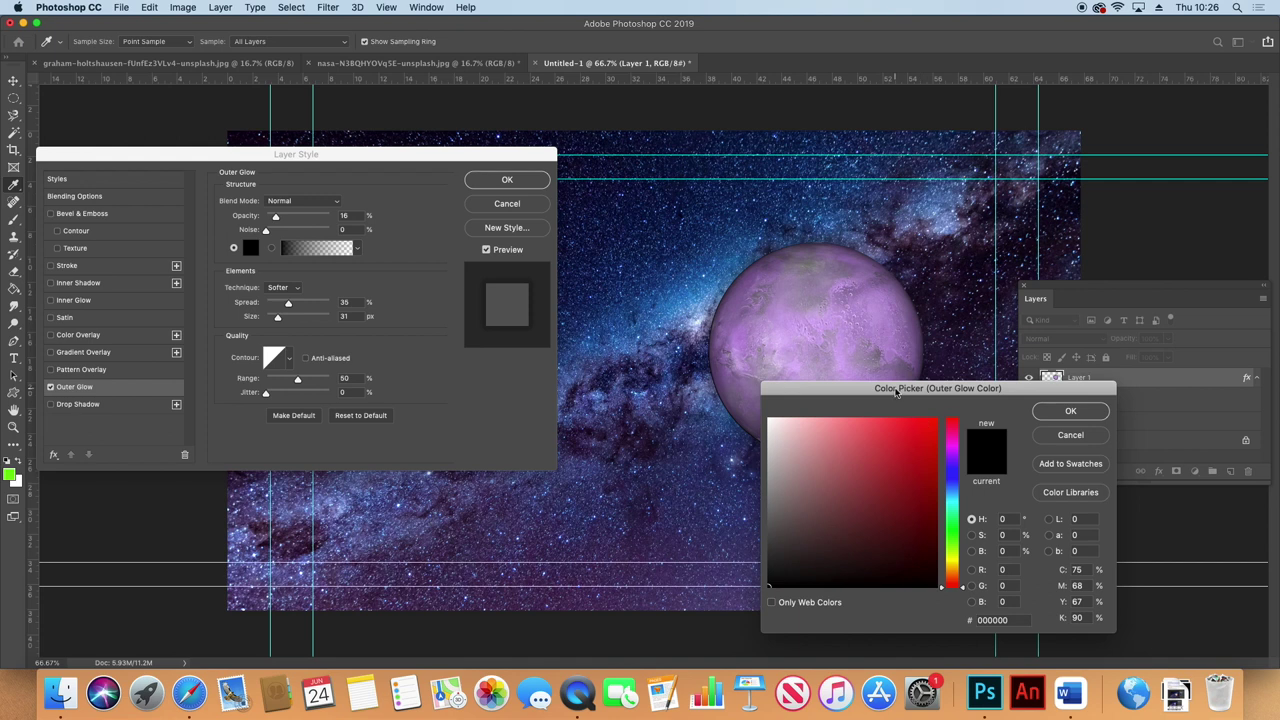
pyautogui.moveTo(895, 392); pyautogui.dragTo(538, 427)
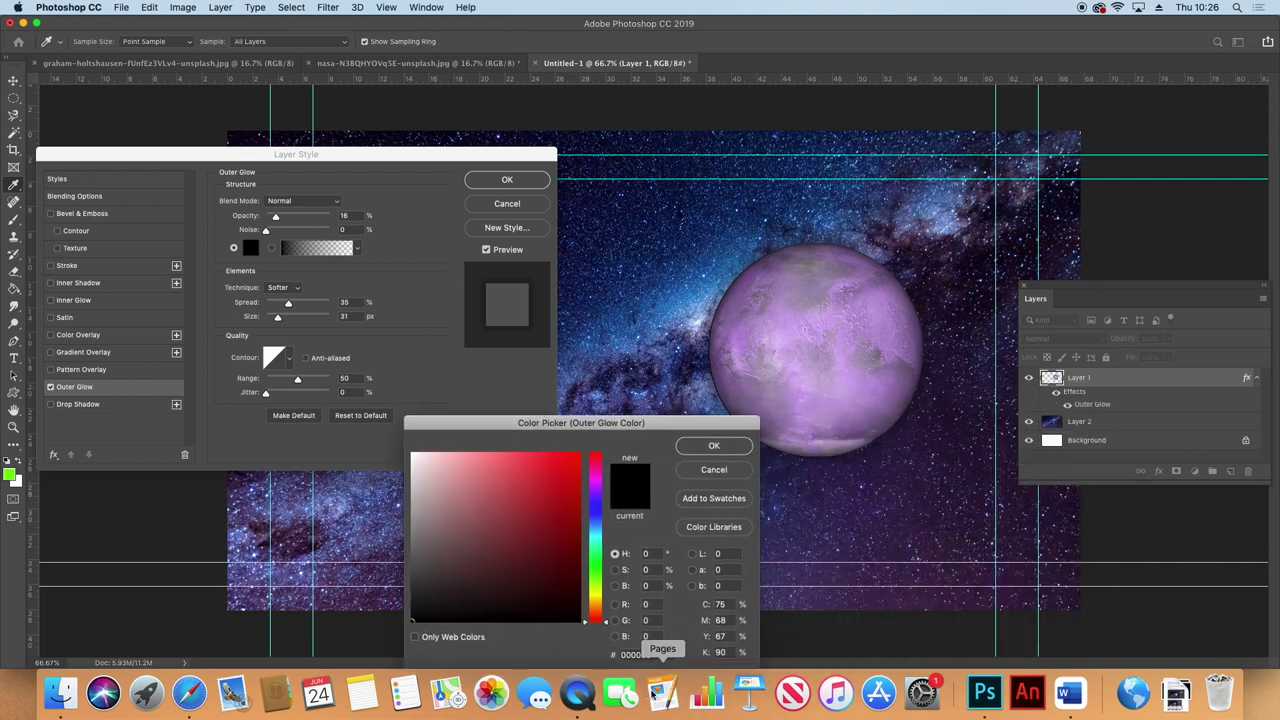
pyautogui.click(600, 649)
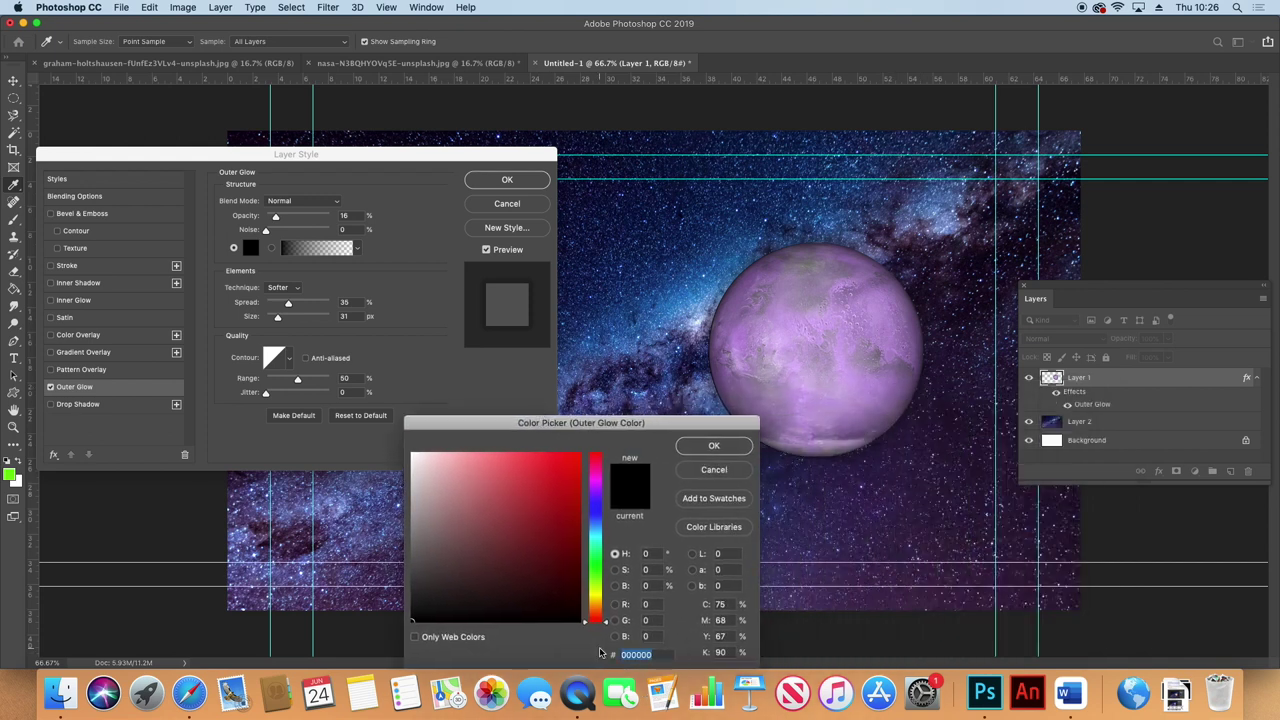
pyautogui.write('111442')
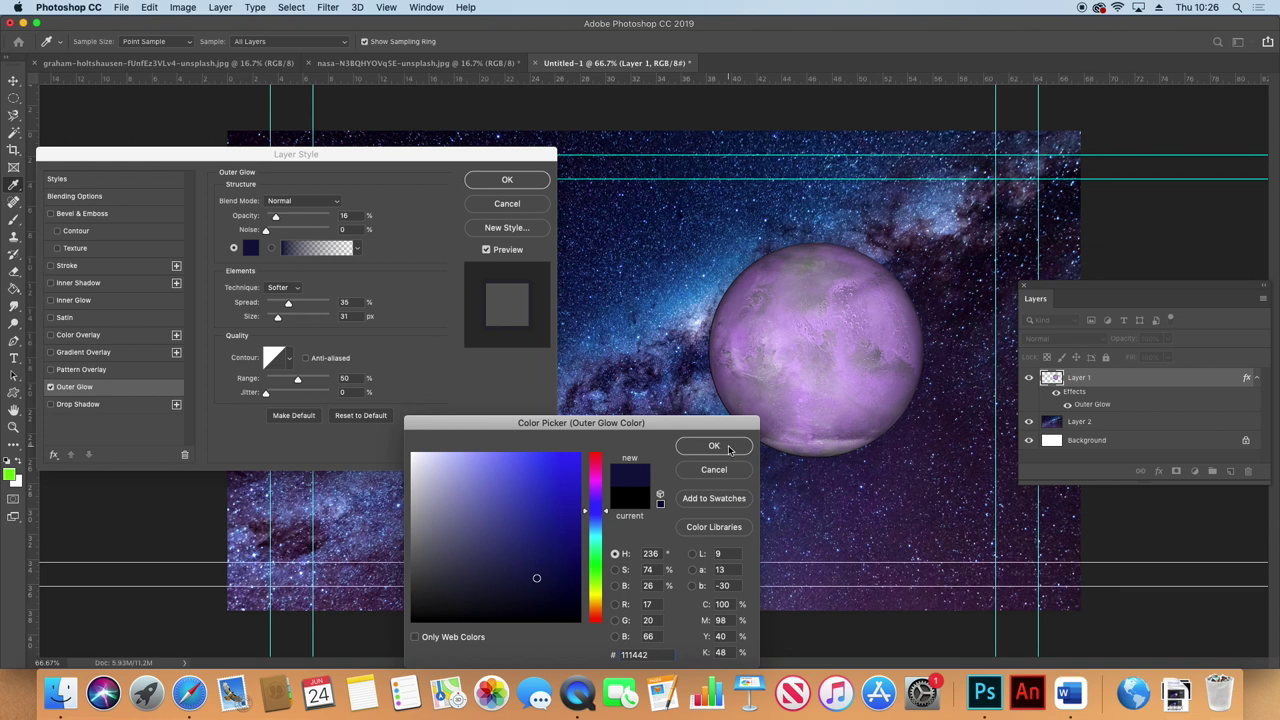
pyautogui.click(728, 448)
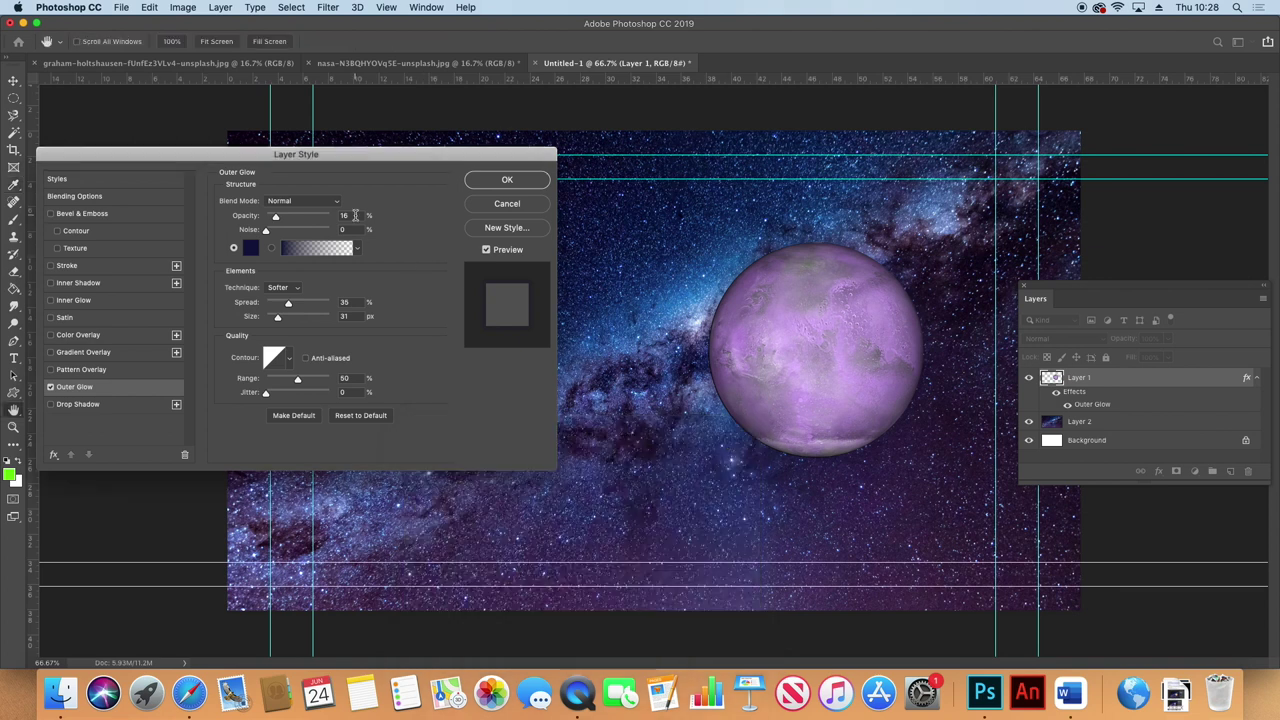
# Set the outer glow to 51% opacity, 0% spread and 75 px size, and apply it
pyautogui.write('51')
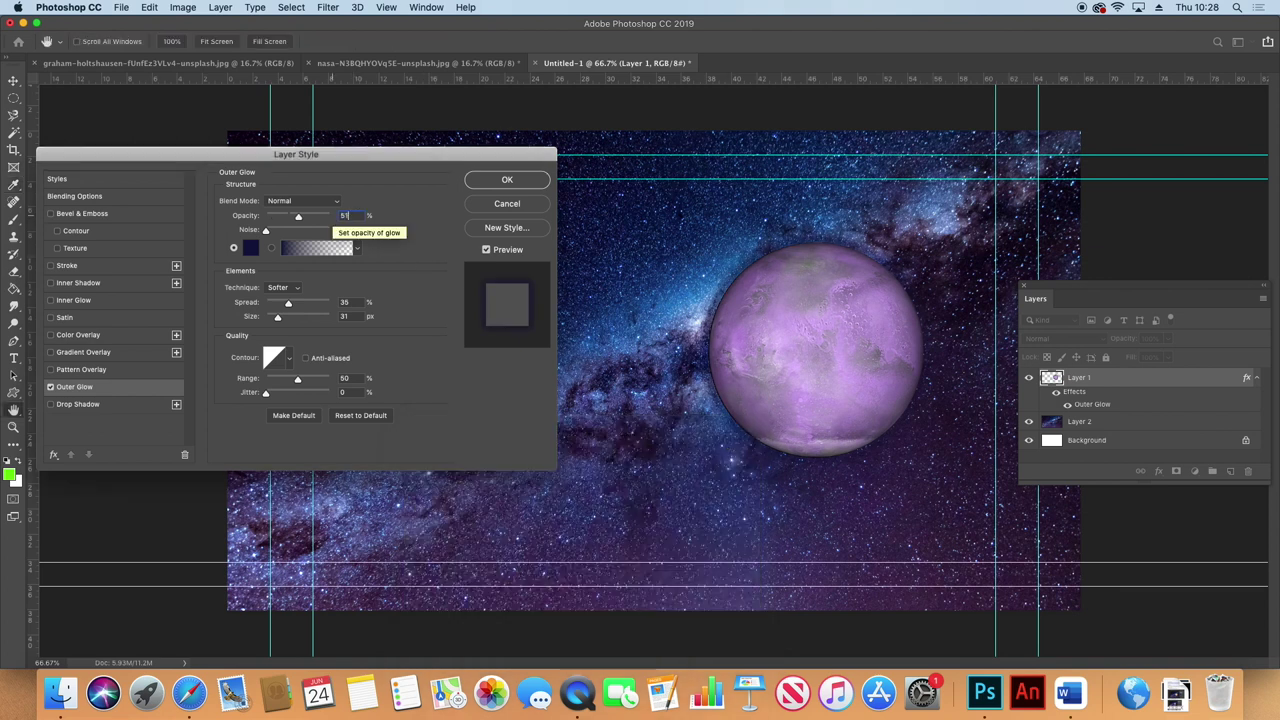
pyautogui.click(350, 302)
pyautogui.write('0')
pyautogui.click(342, 316)
pyautogui.write('7')
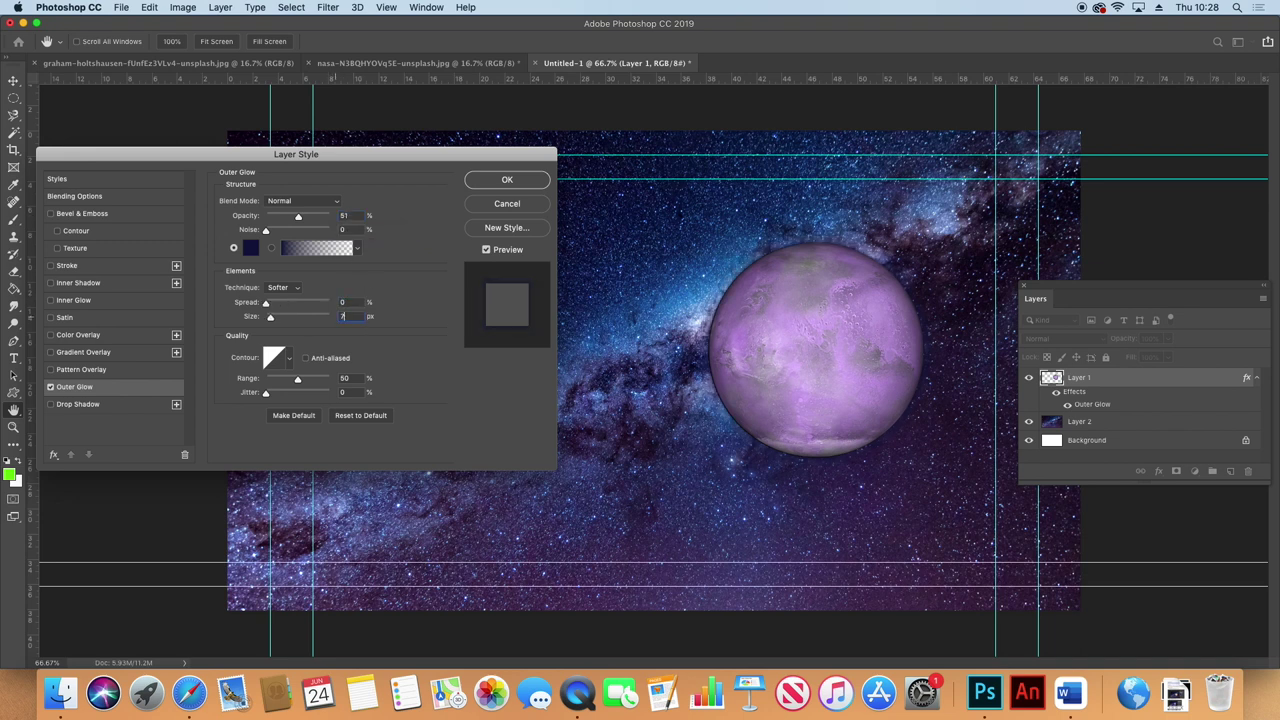
pyautogui.write('5')
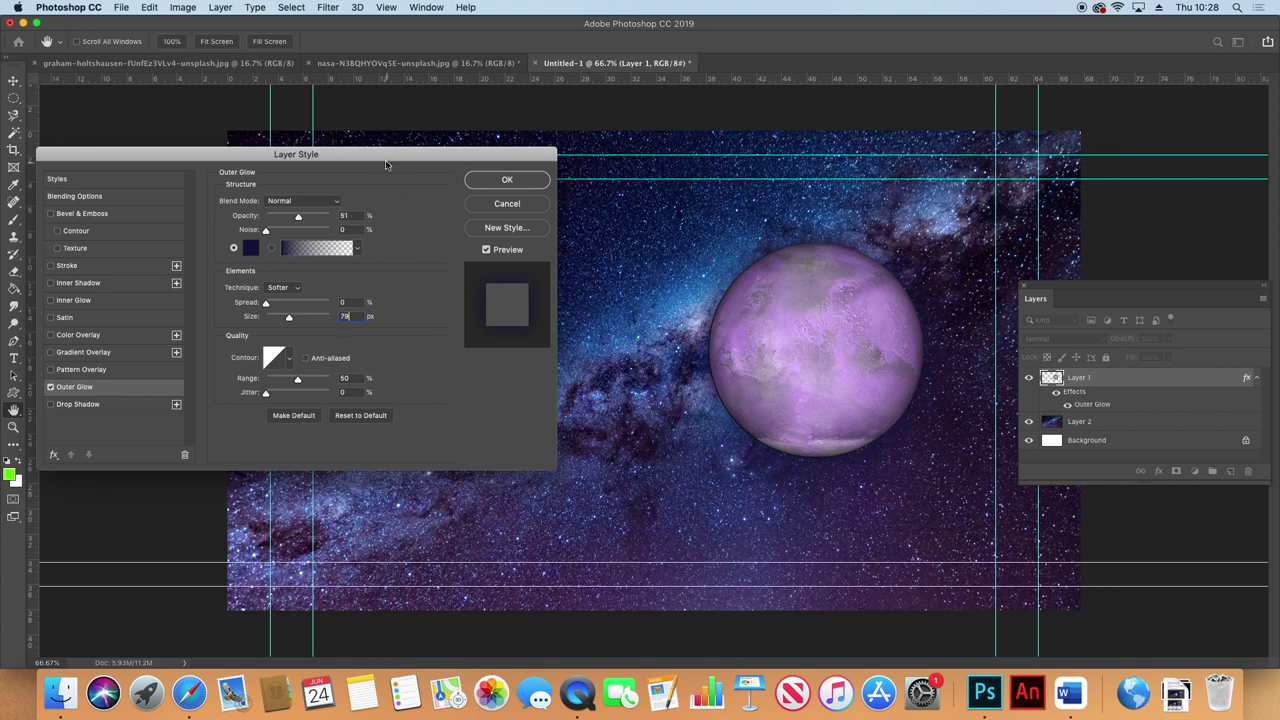
pyautogui.click(493, 183)
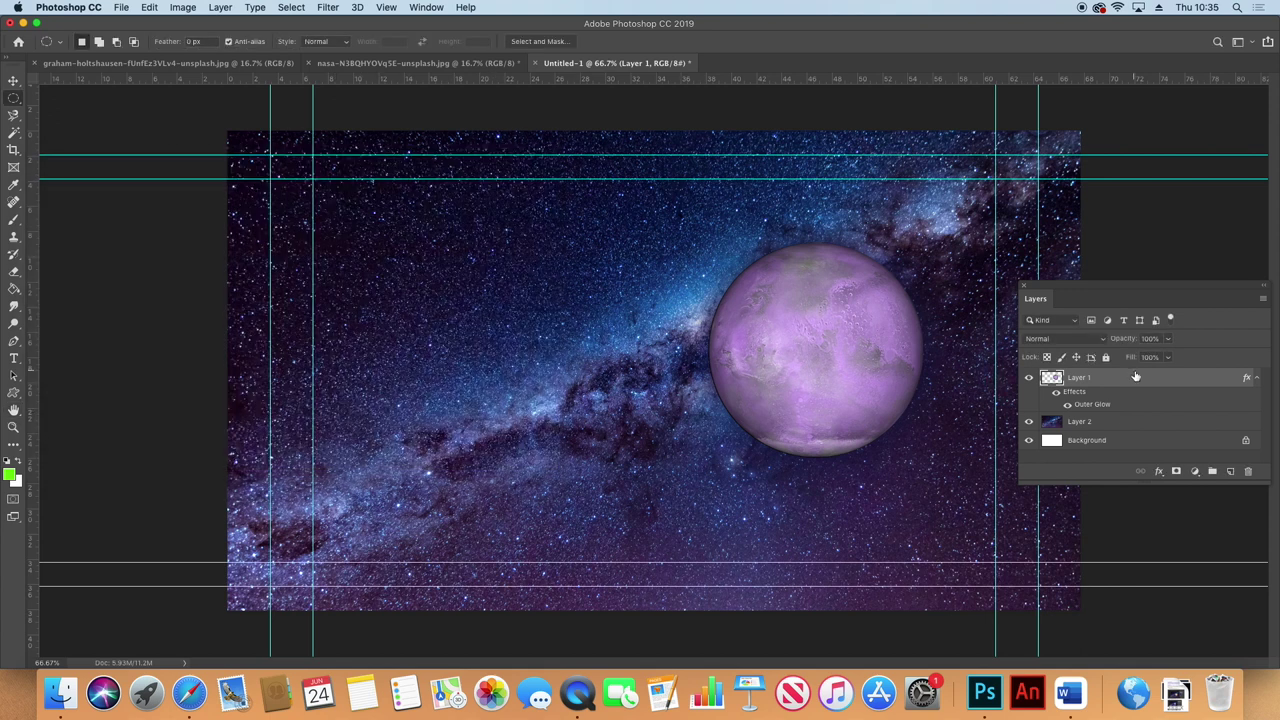
# Add a Normal-mode Inner Shadow to the planet at 84% opacity and -45° angle
pyautogui.rightClick(1134, 378)
pyautogui.click(1000, 100)
pyautogui.click(78, 283)
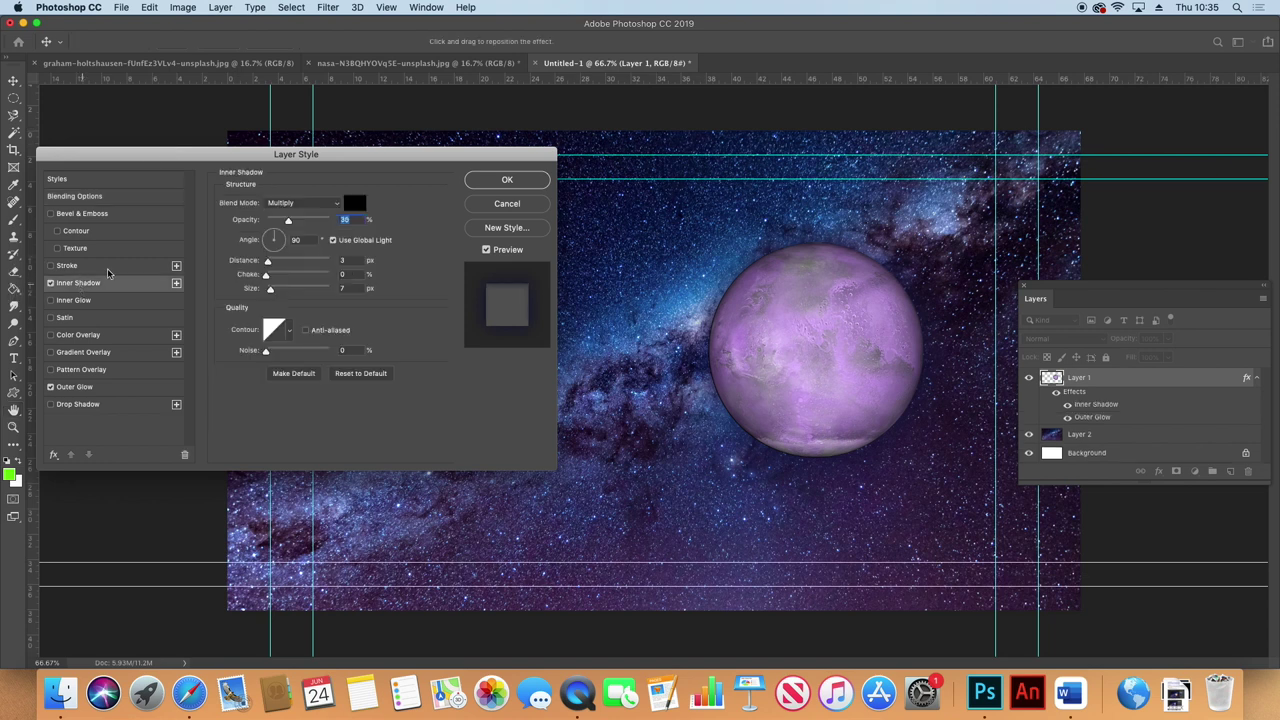
pyautogui.click(300, 202)
pyautogui.click(326, 165)
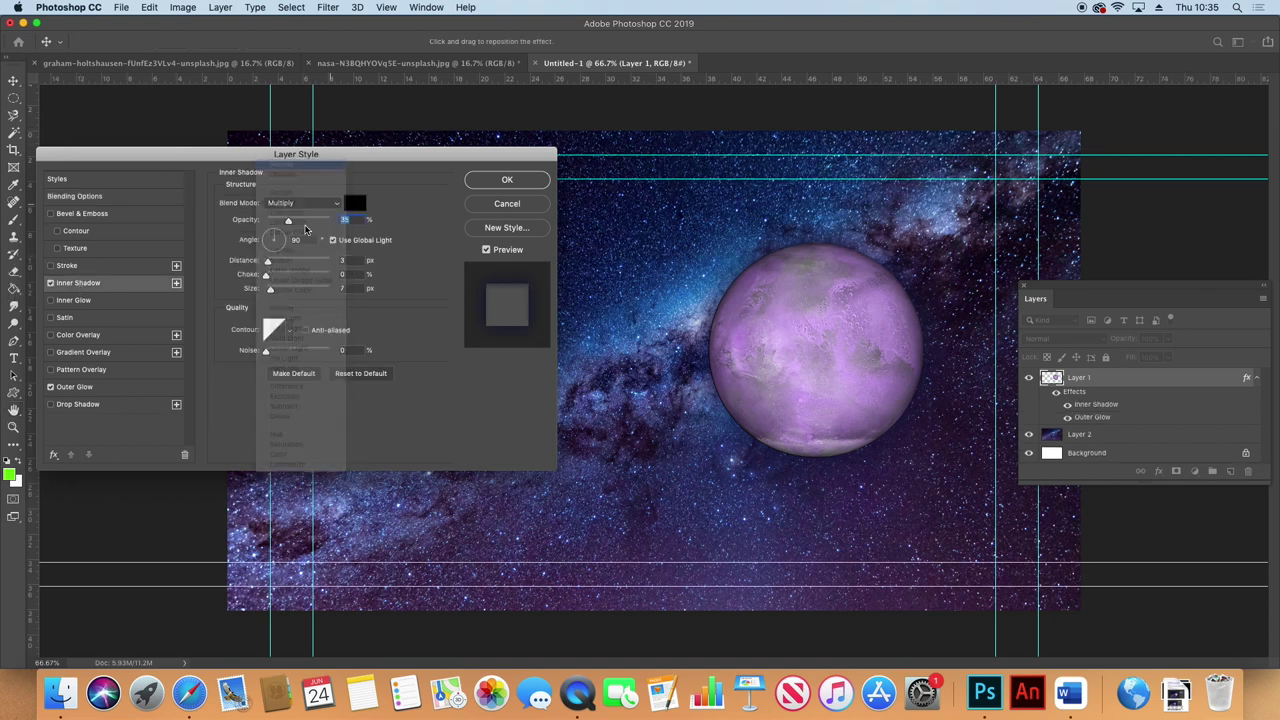
pyautogui.click(320, 220)
pyautogui.write('84')
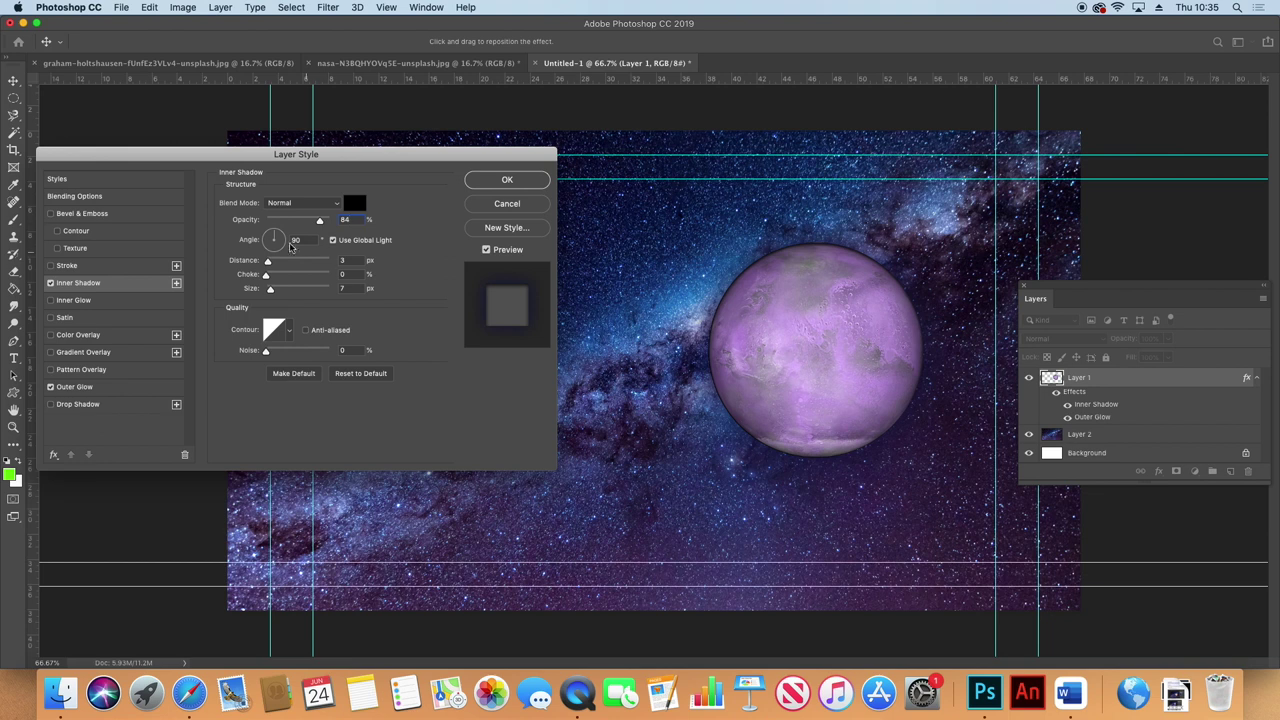
pyautogui.click(279, 239)
pyautogui.moveTo(279, 239); pyautogui.dragTo(290, 253)
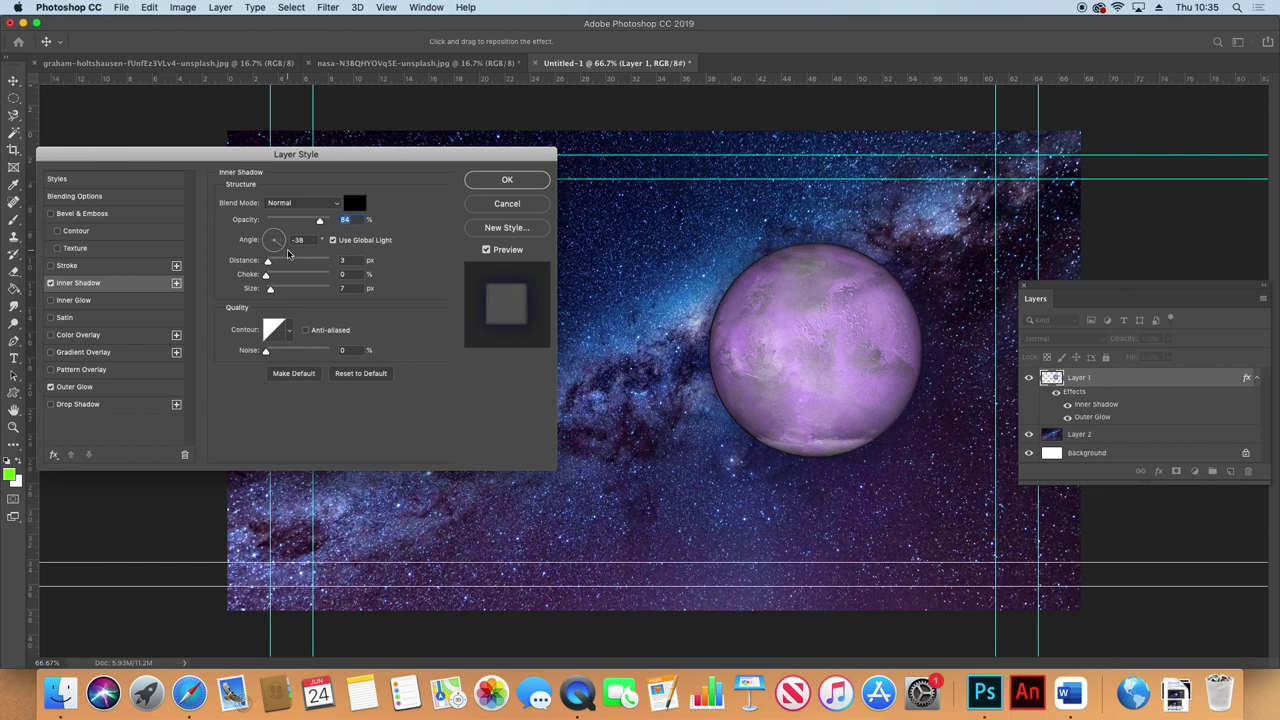
pyautogui.write('-45')
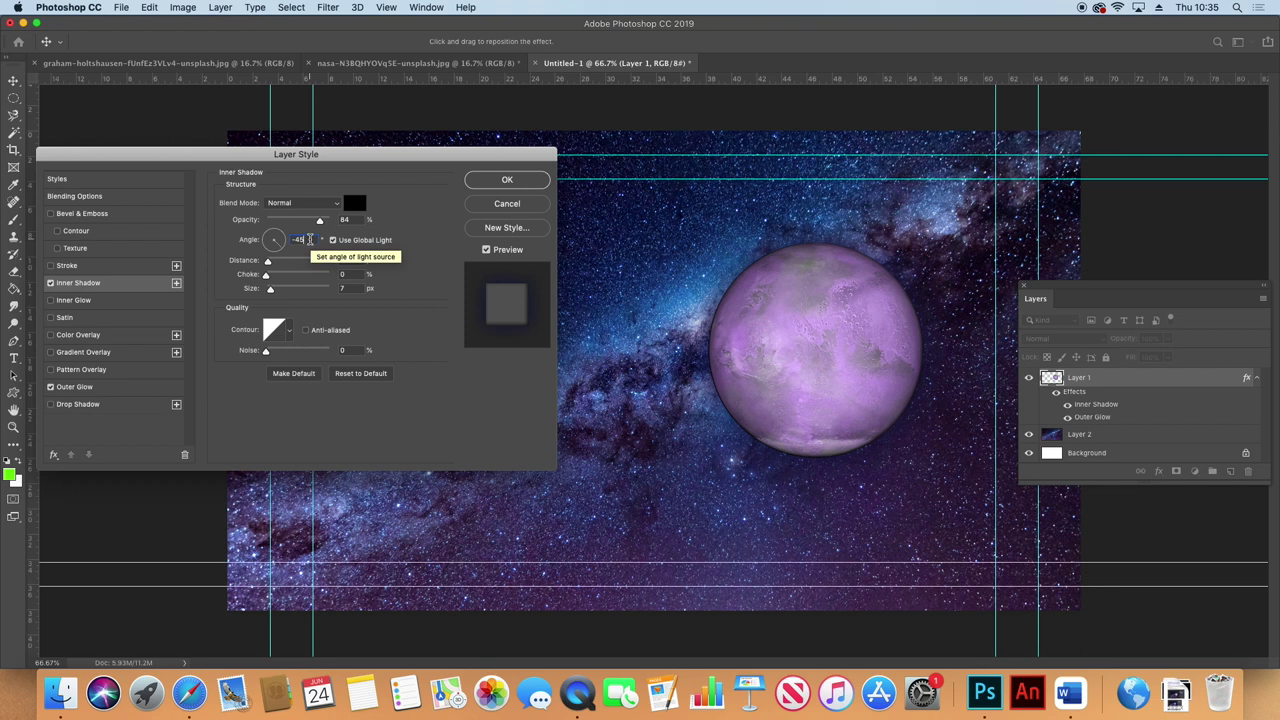
# Set the inner shadow distance 205 px, size 125 px, Linear contour, and apply the style
pyautogui.click(334, 260)
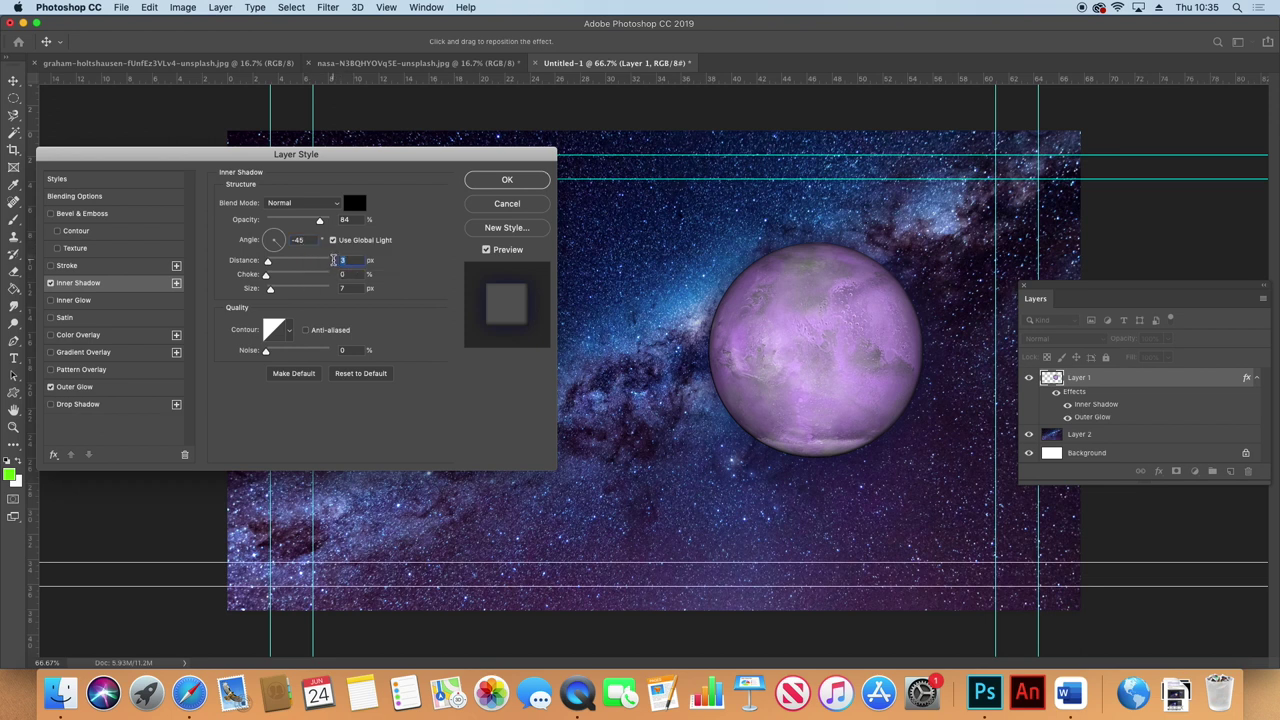
pyautogui.write('205')
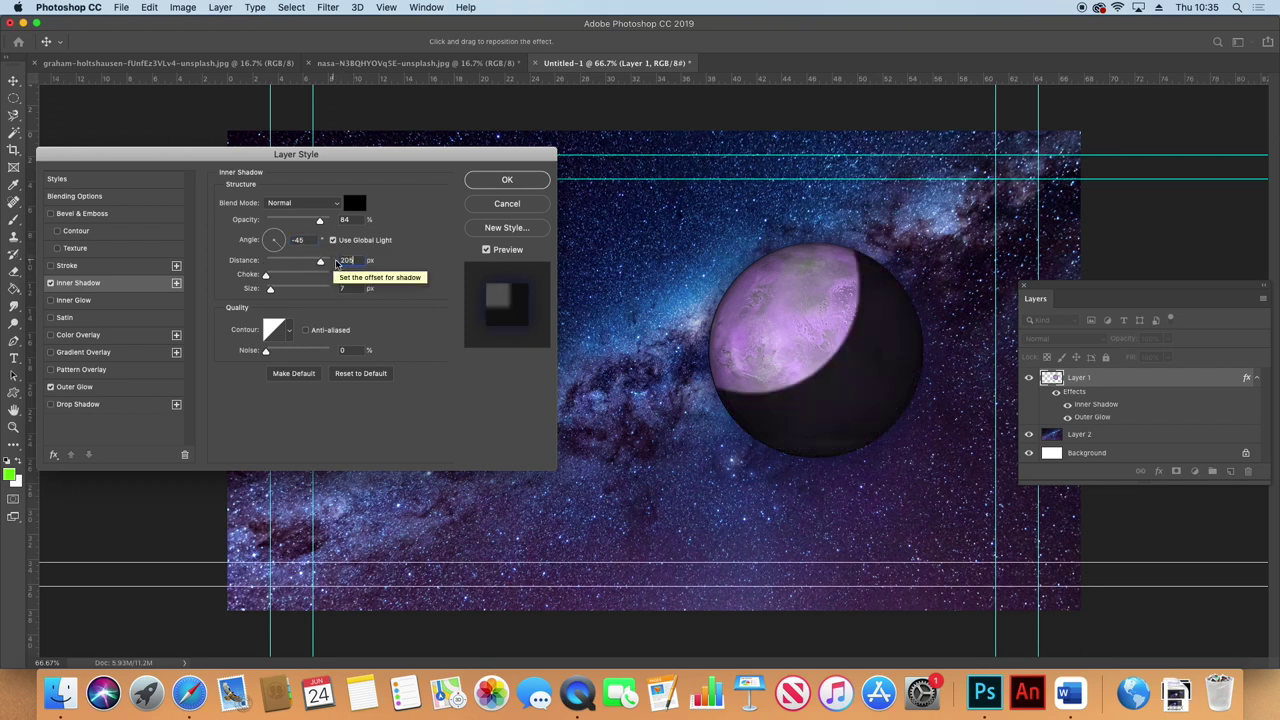
pyautogui.press('Tab')
pyautogui.press('Tab')
pyautogui.write('125')
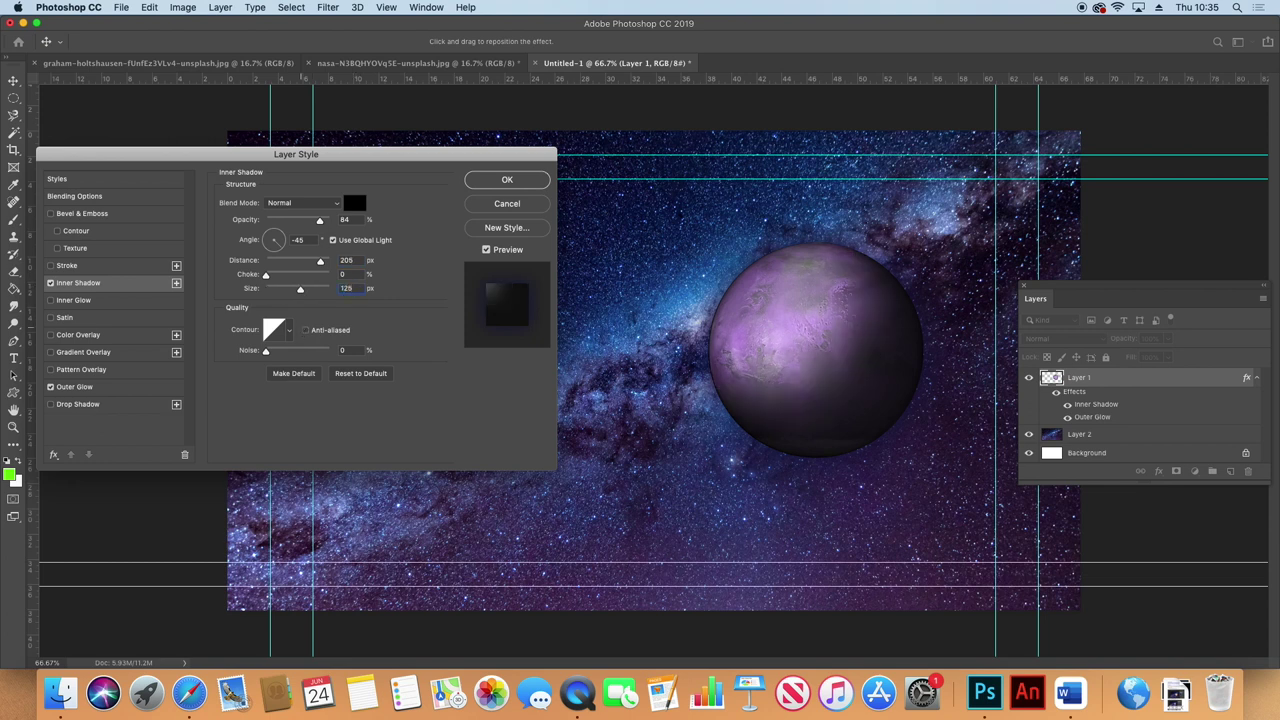
pyautogui.click(290, 333)
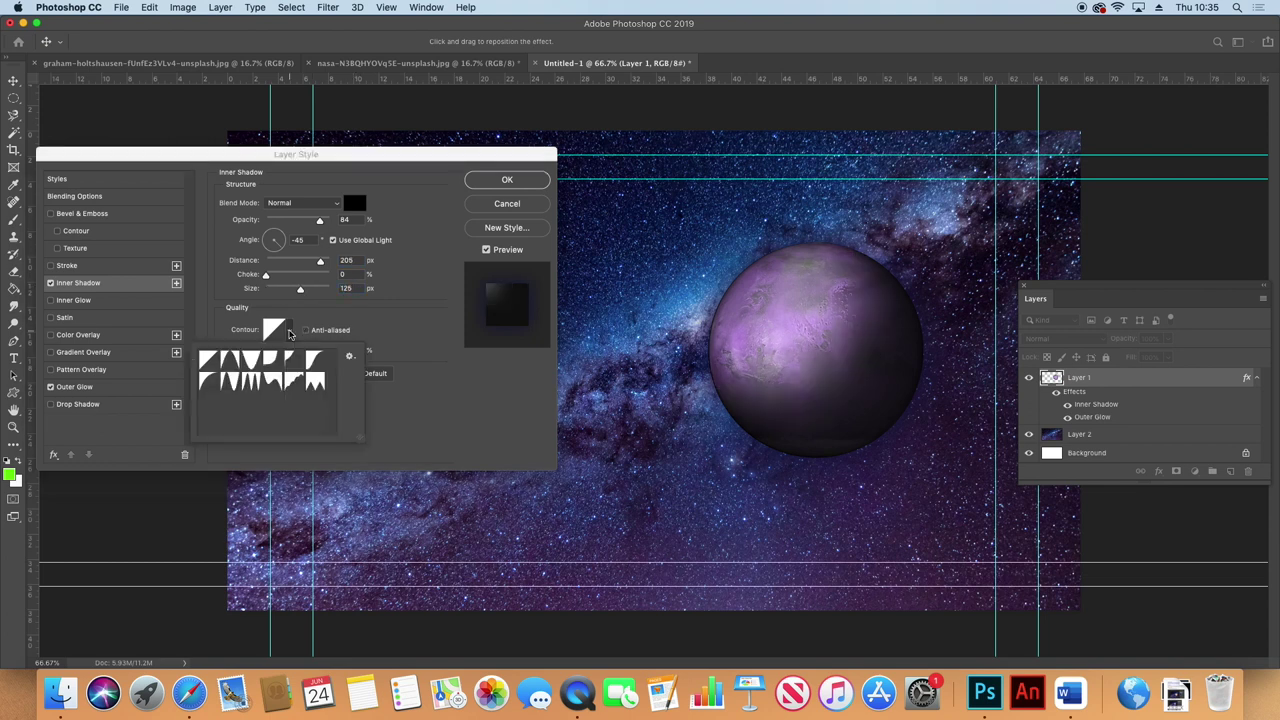
pyautogui.click(250, 362)
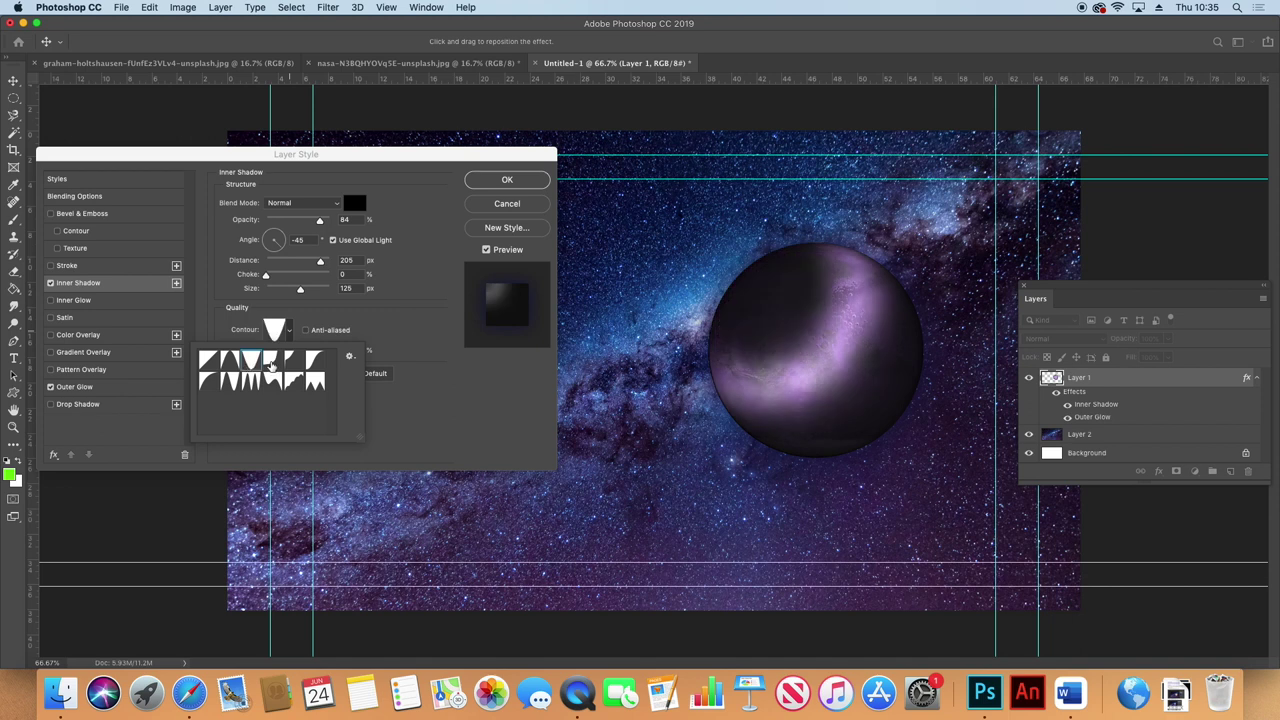
pyautogui.click(271, 365)
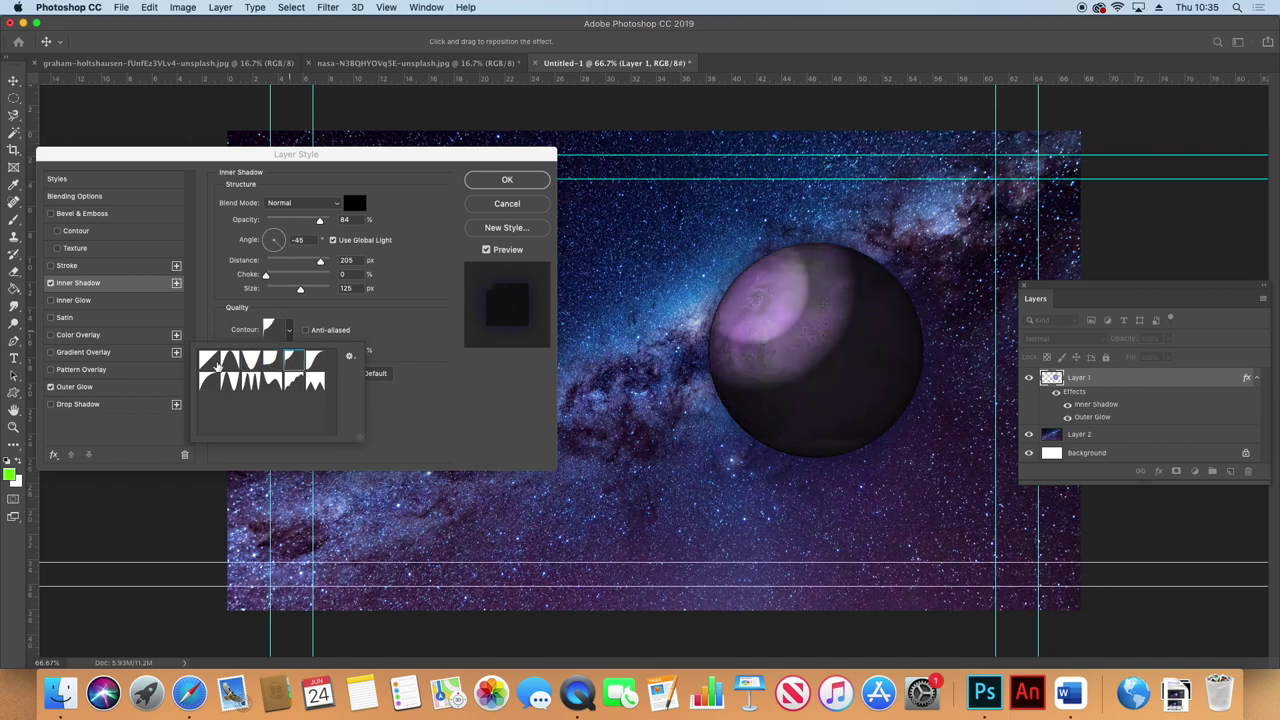
pyautogui.click(209, 361)
pyautogui.click(418, 406)
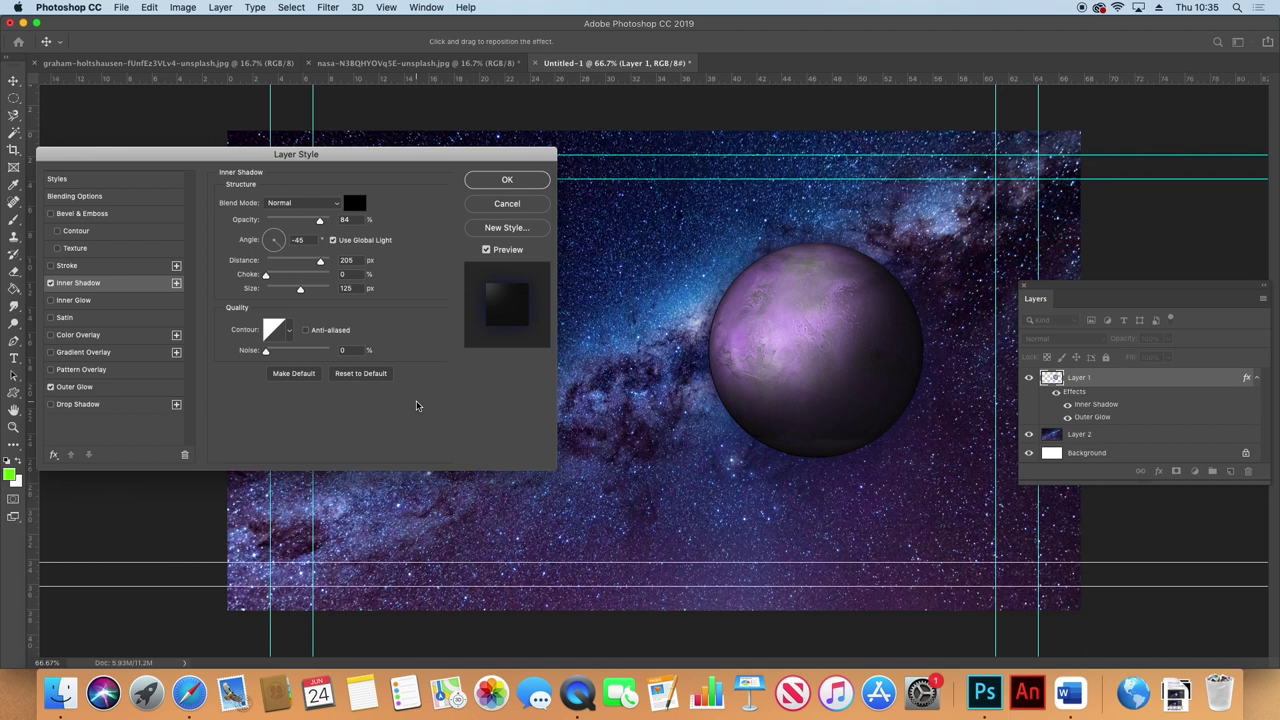
pyautogui.click(509, 179)
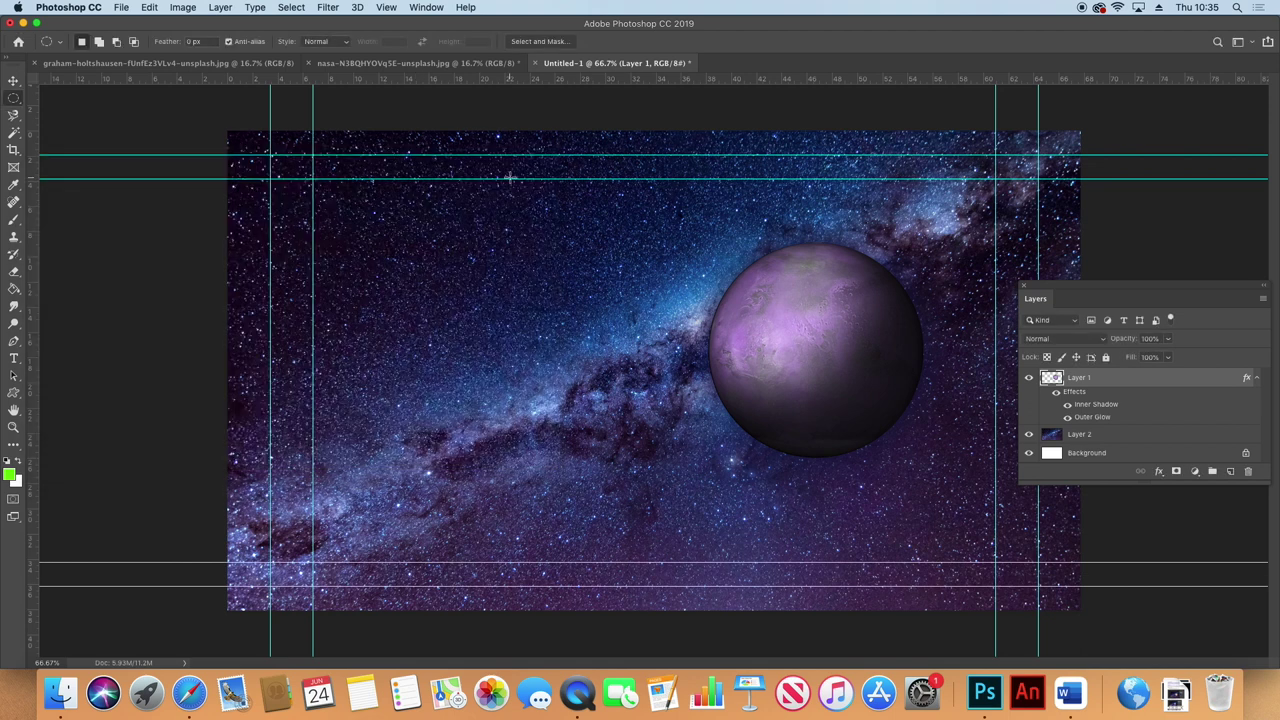
# Scale the planet down to about 84%, then briefly hide and reshow the backdrop layers
pyautogui.hotkey('ctrl', 't')
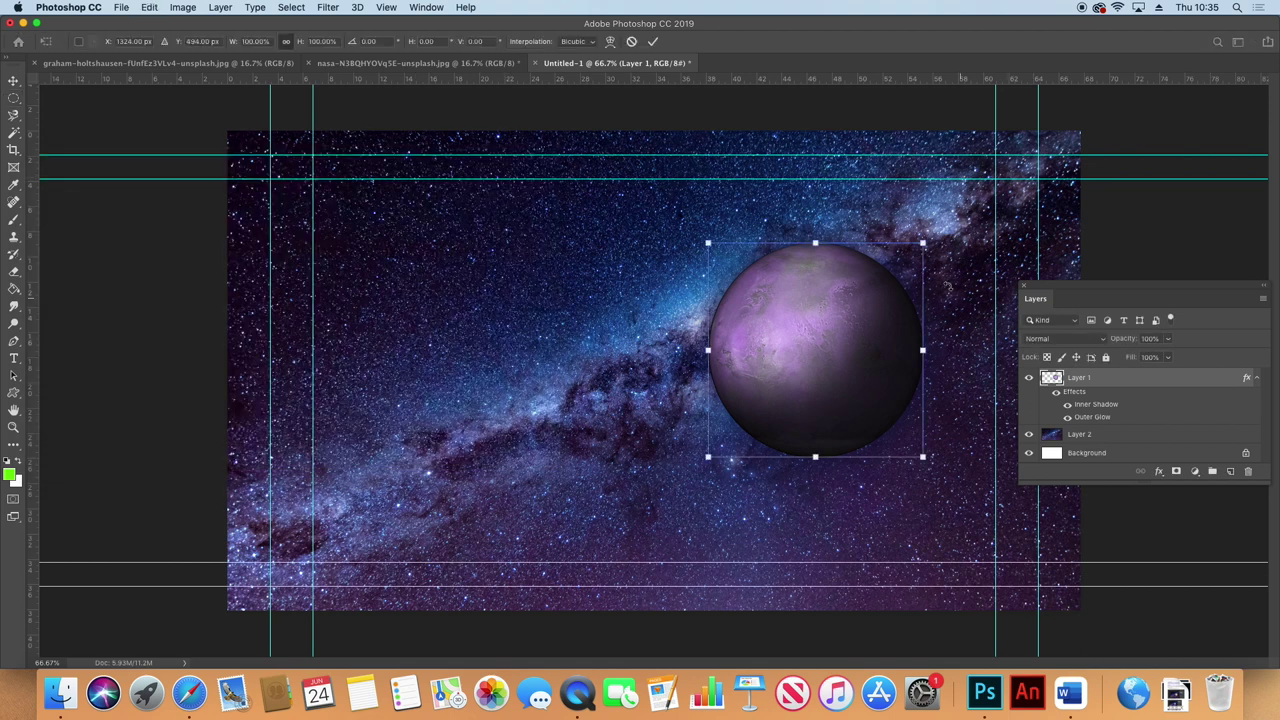
pyautogui.moveTo(922, 243); pyautogui.dragTo(887, 279)
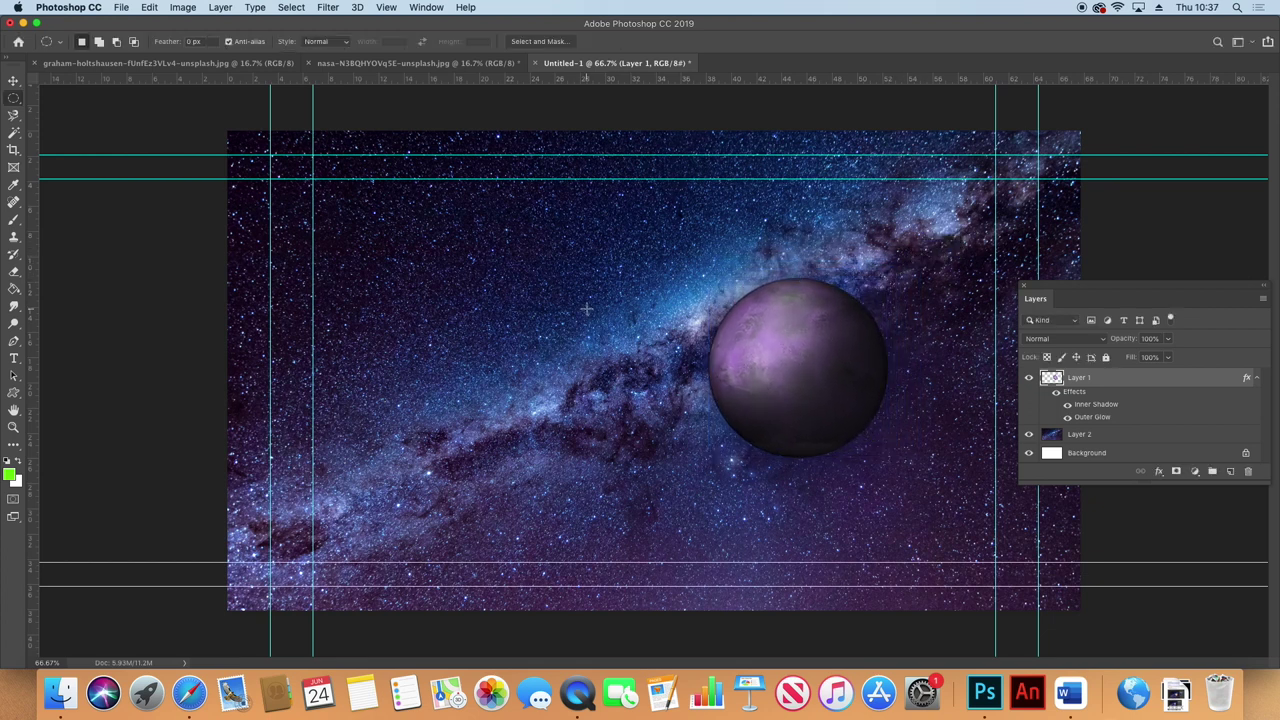
pyautogui.click(1029, 434)
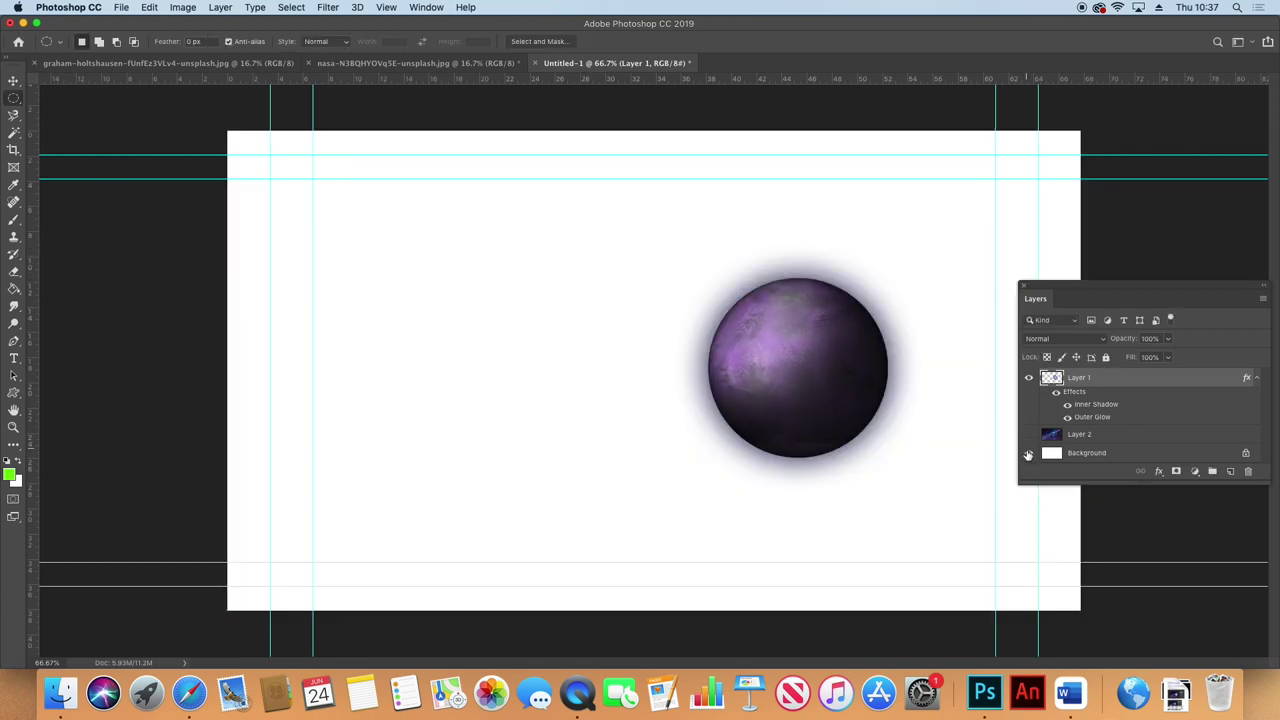
pyautogui.click(1028, 453)
# Rasterize Layer 1's layer style and duplicate it as Layer 1 copy
pyautogui.rightClick(1103, 379)
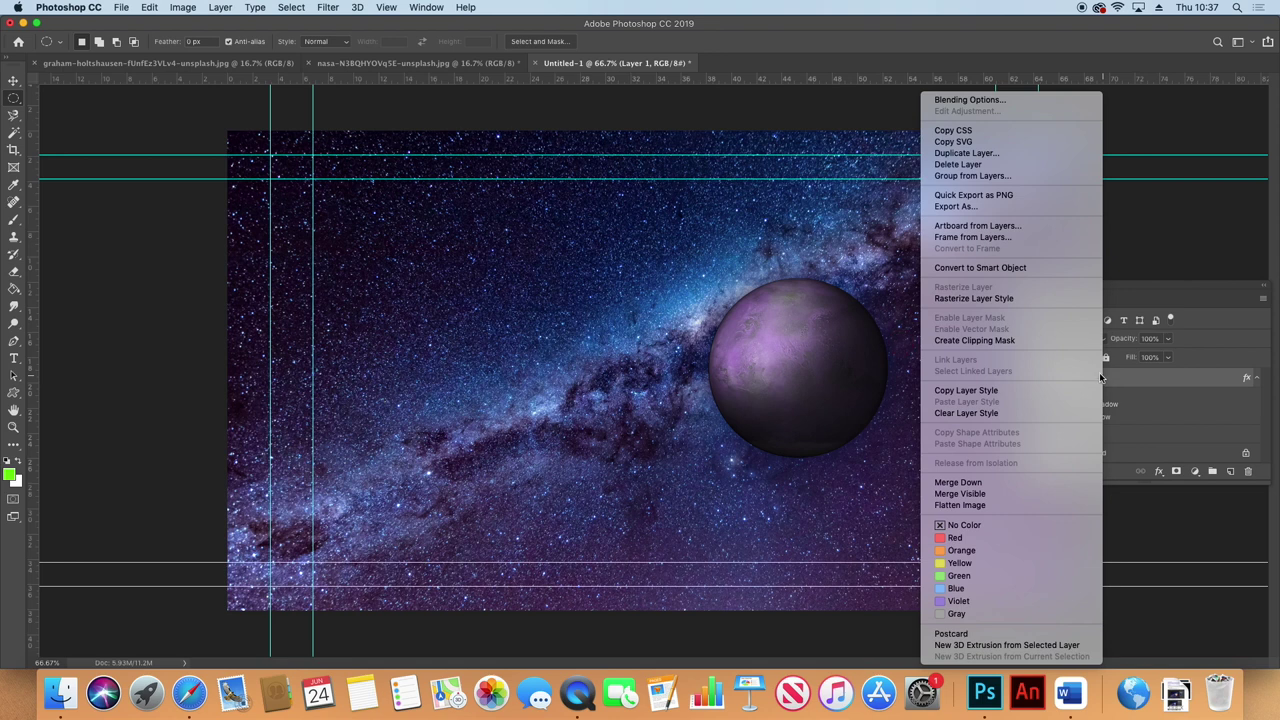
pyautogui.click(1011, 299)
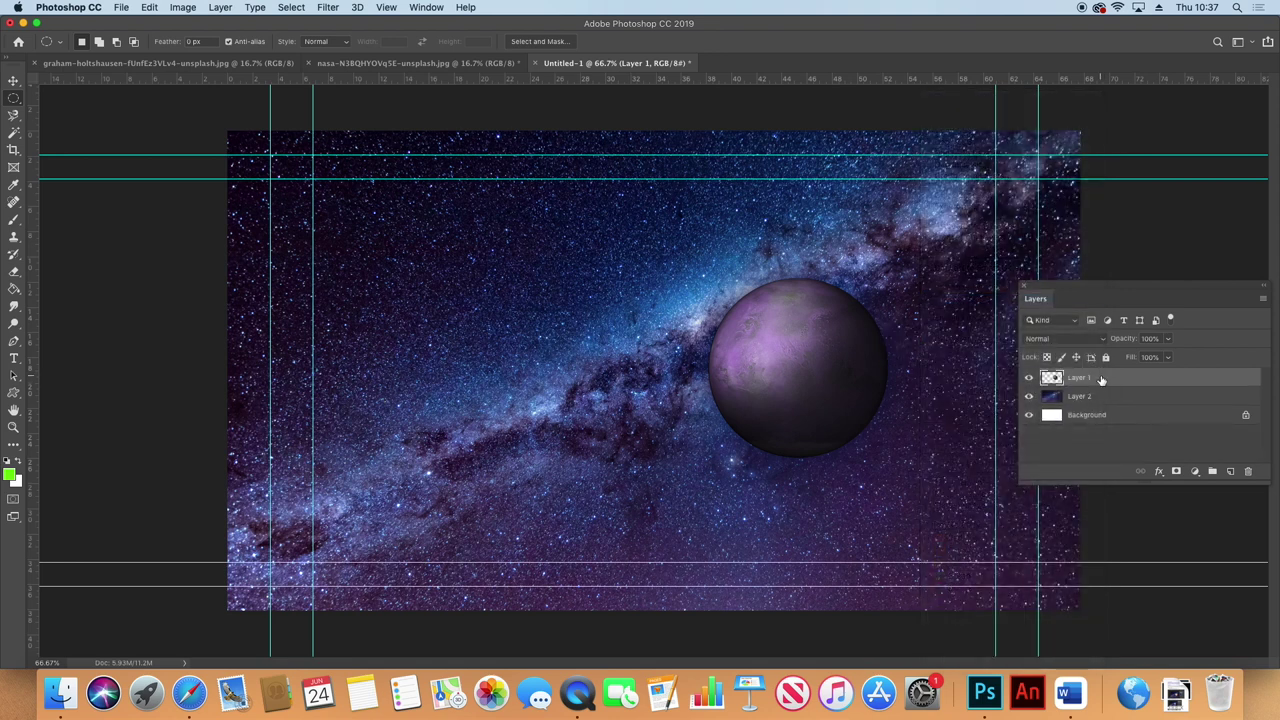
pyautogui.rightClick(1101, 379)
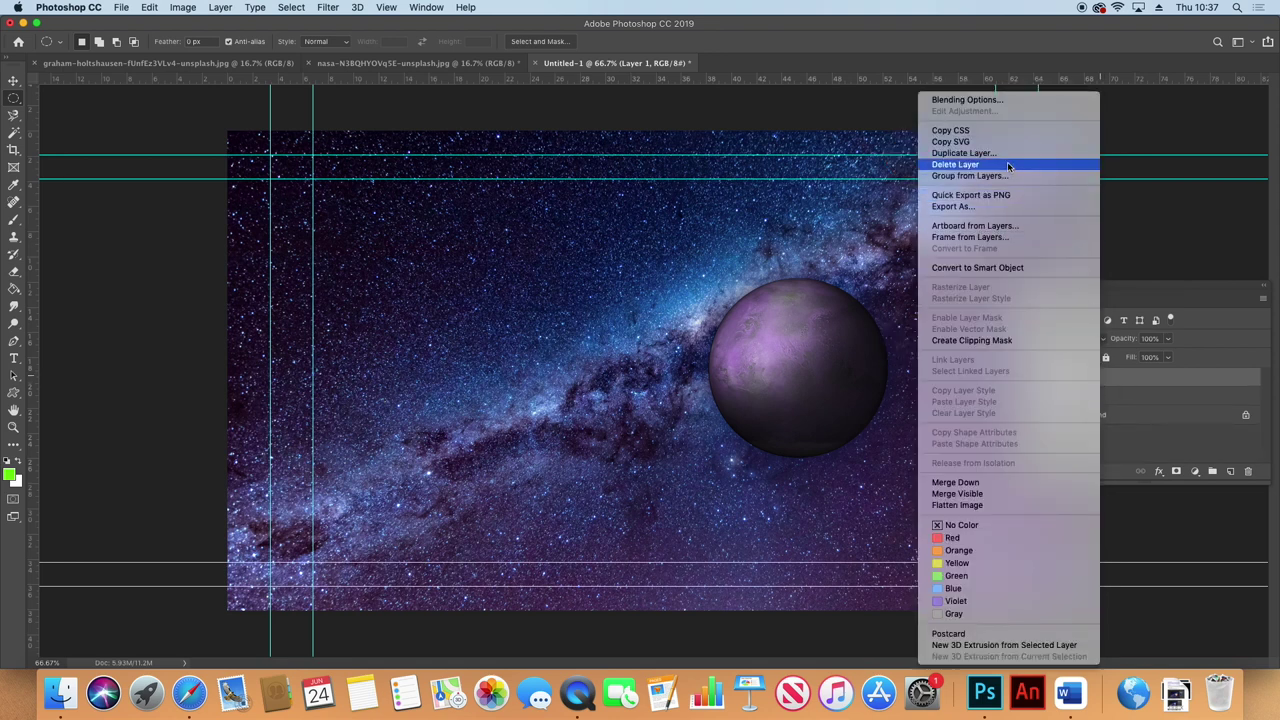
pyautogui.click(975, 153)
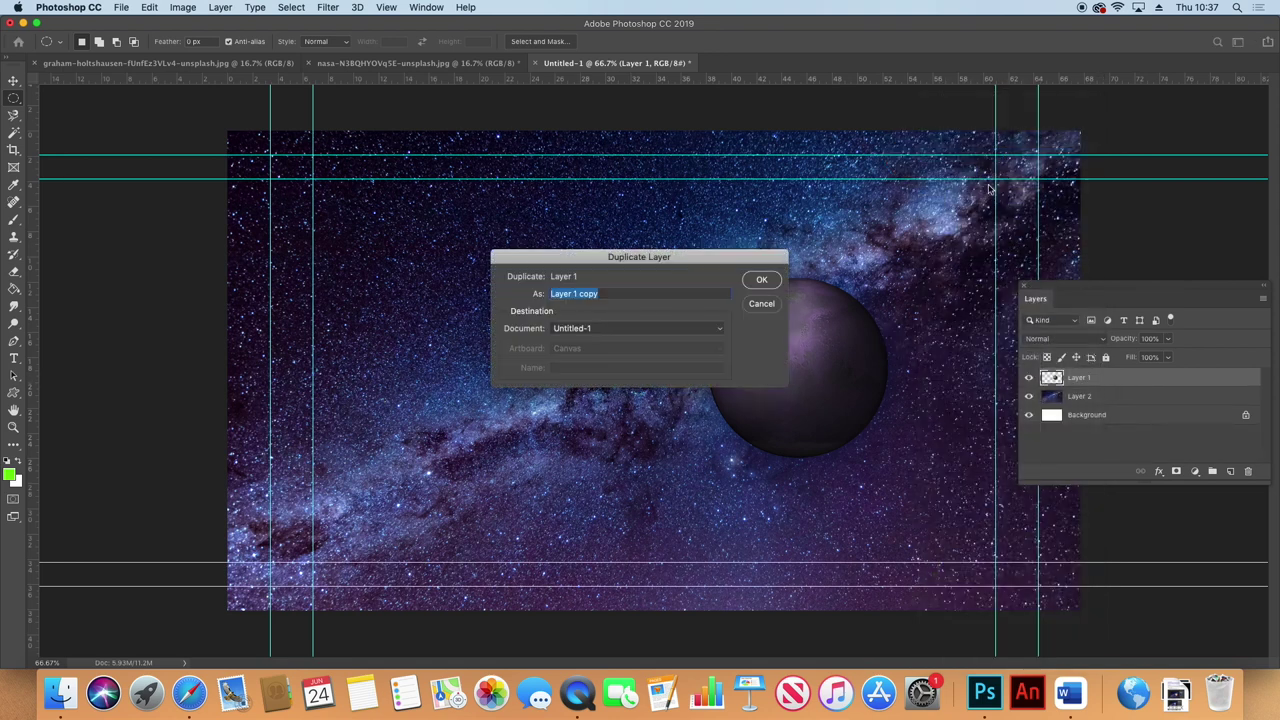
pyautogui.click(760, 281)
# Move Layer 1 copy left of centre and shrink it to about 37%
pyautogui.press('v')
pyautogui.moveTo(800, 366); pyautogui.dragTo(505, 397)
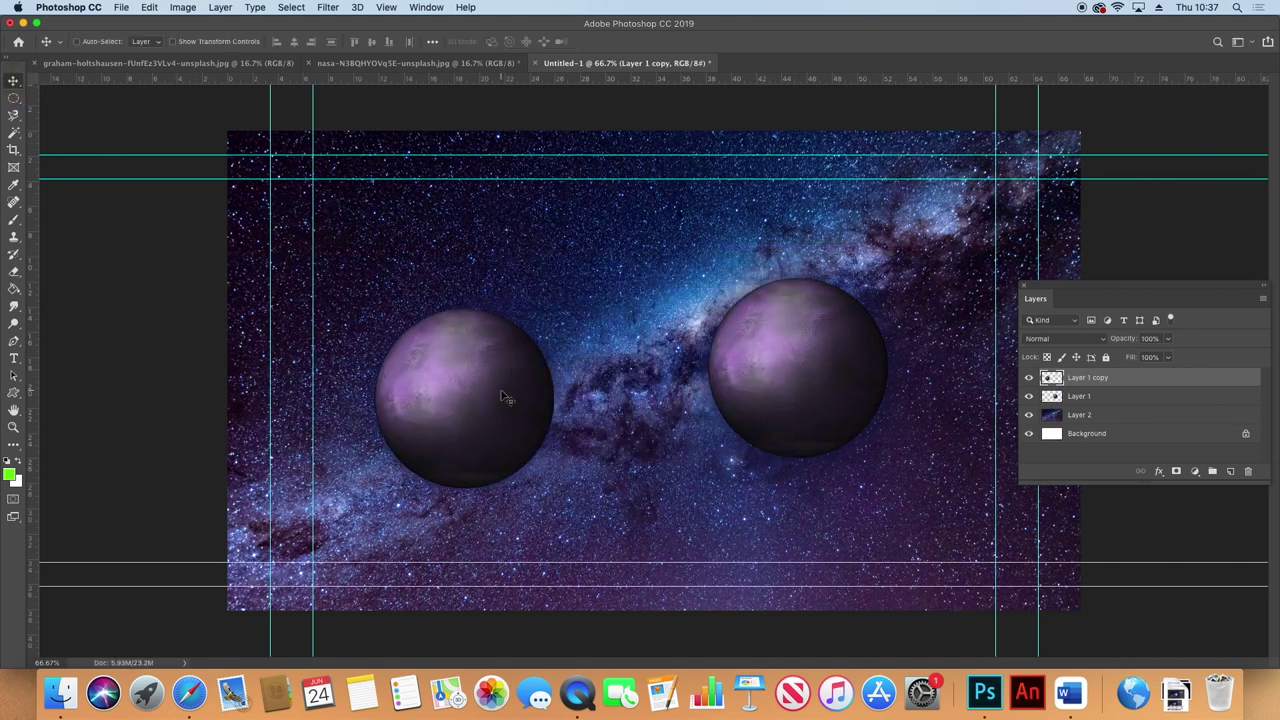
pyautogui.hotkey('ctrl', 't')
pyautogui.moveTo(585, 276); pyautogui.dragTo(416, 405)
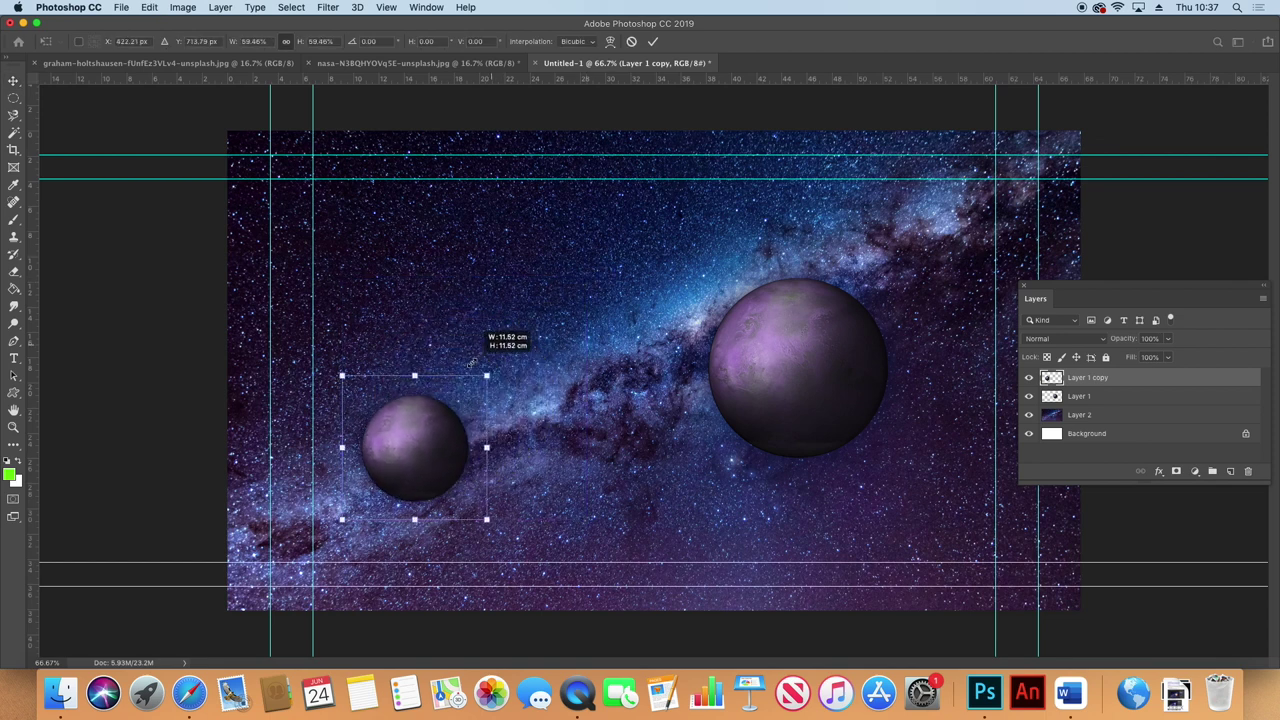
pyautogui.moveTo(410, 474); pyautogui.dragTo(411, 402)
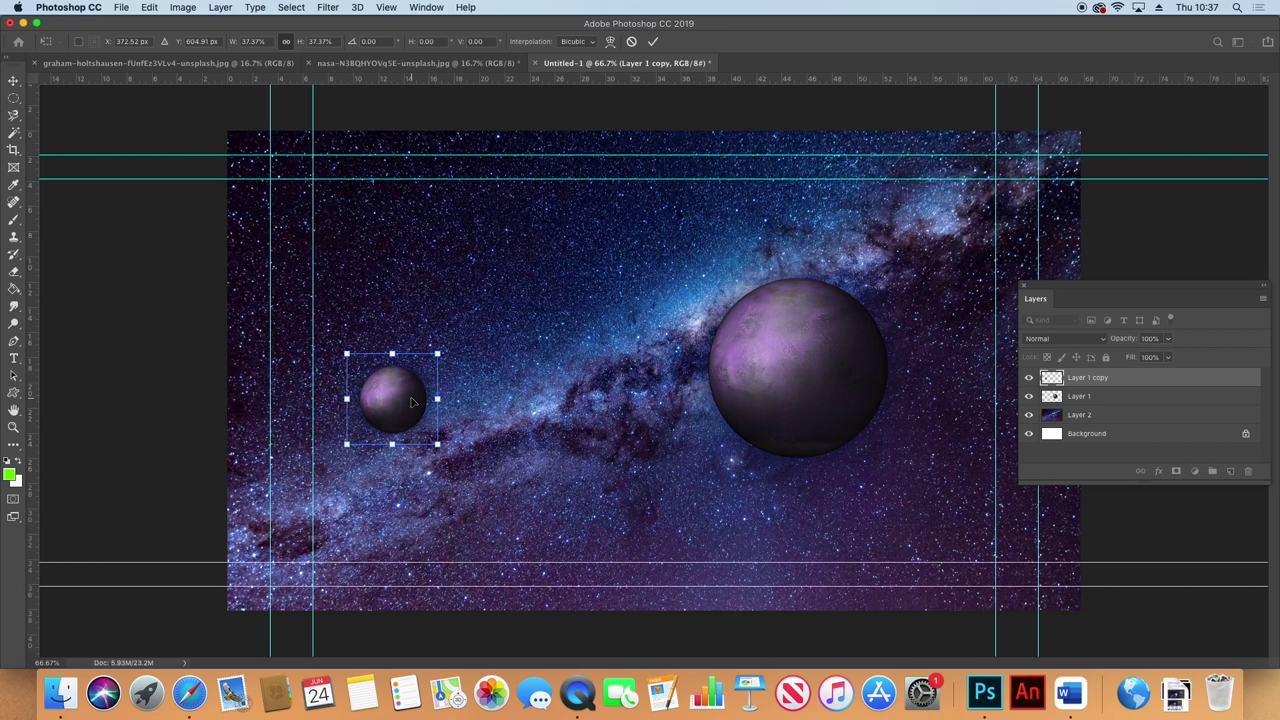
pyautogui.press('Return')
pyautogui.press('super+u')
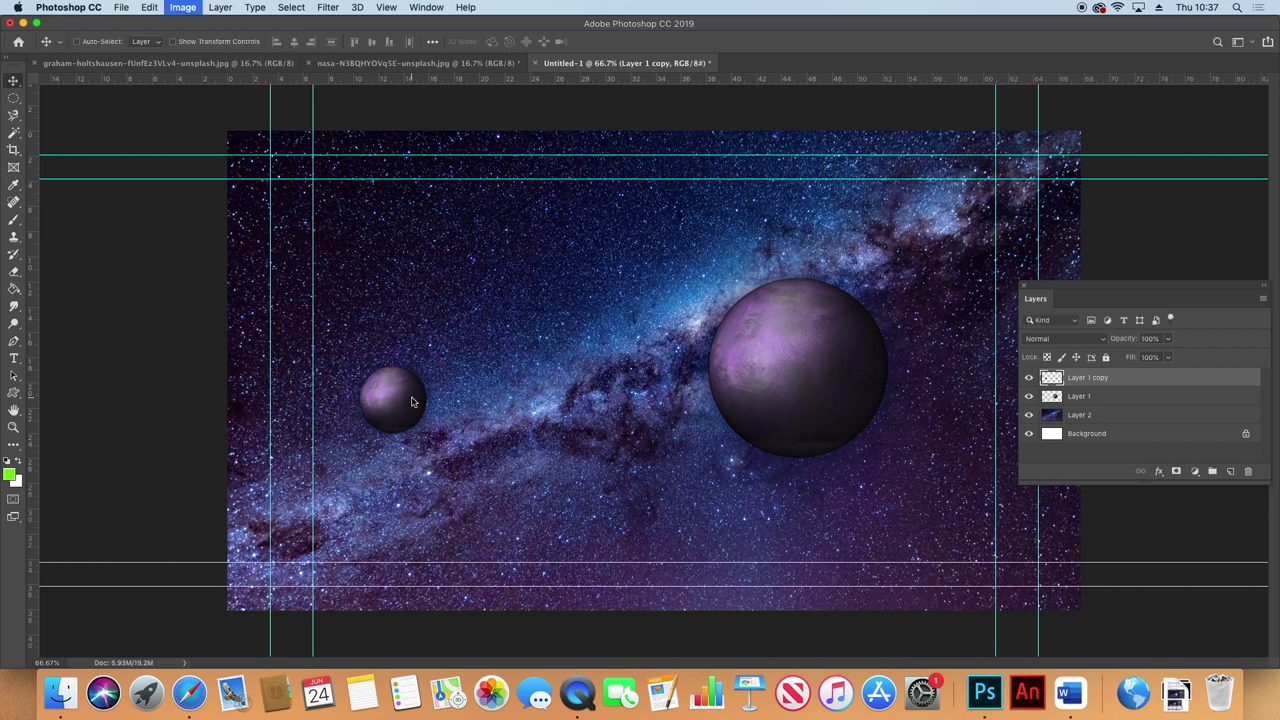
pyautogui.moveTo(444, 251); pyautogui.dragTo(699, 309)
pyautogui.write('-')
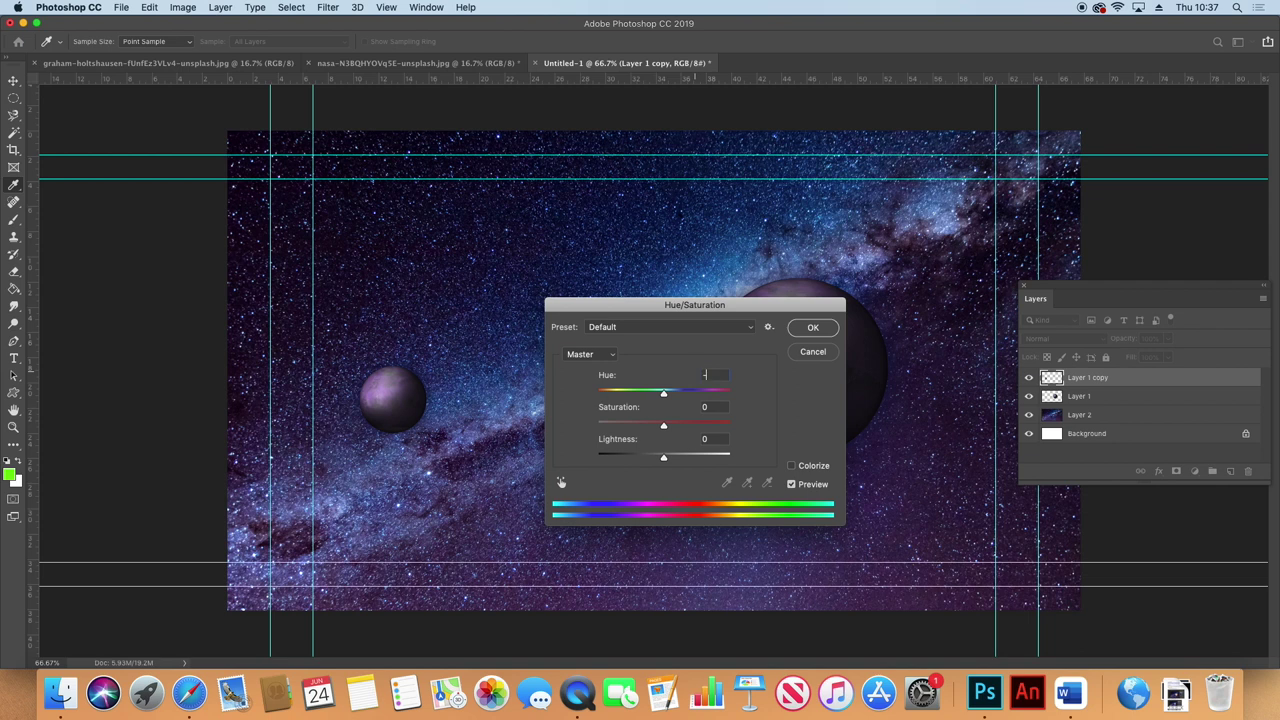
# Set the small planet's Hue to -32 in Hue/Saturation
pyautogui.write('32')
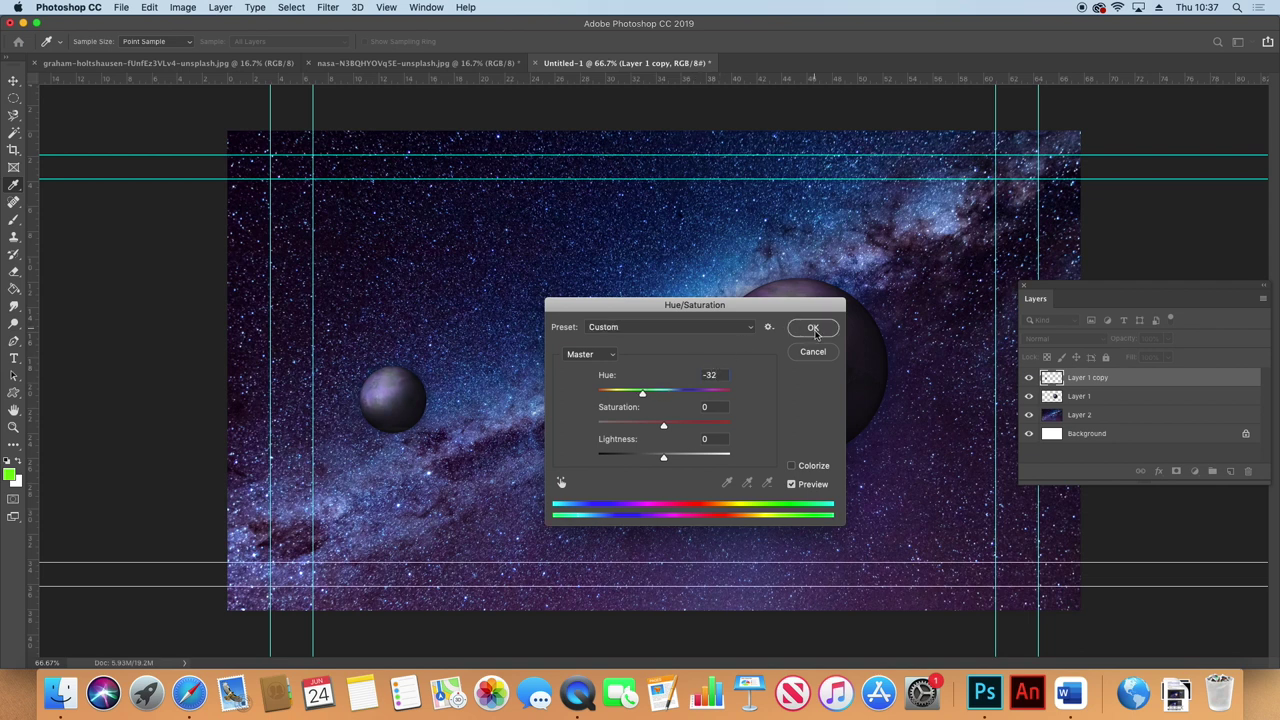
pyautogui.click(813, 329)
pyautogui.click(1120, 435)
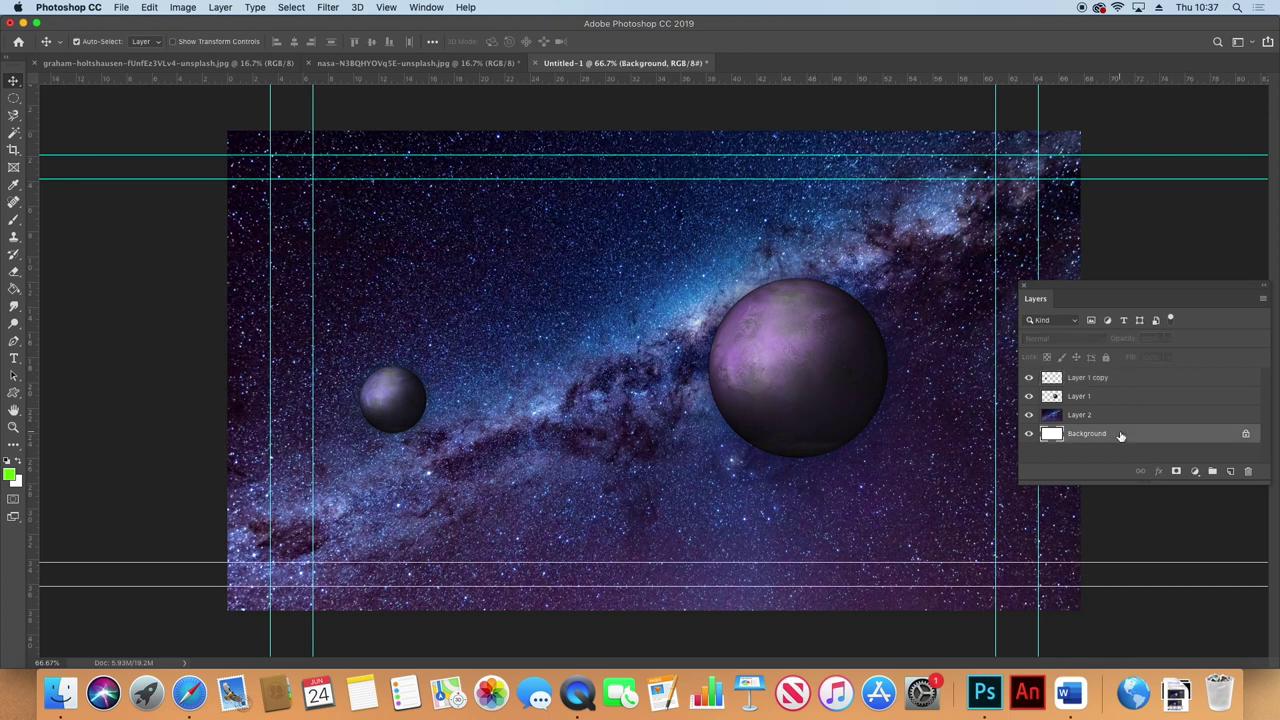
# Delete the Background layer, hide Layer 2, move Layer 1 above Layer 1 copy, and hide the copy
pyautogui.click(1248, 472)
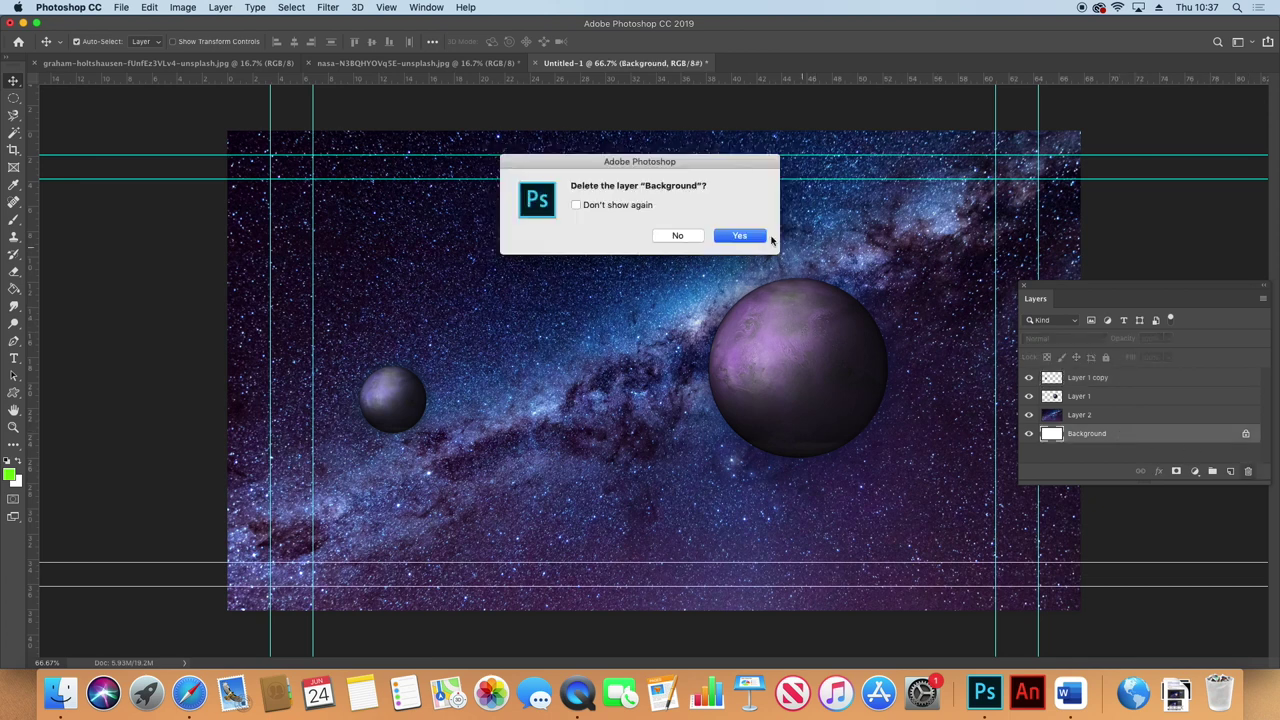
pyautogui.click(748, 238)
pyautogui.click(1030, 417)
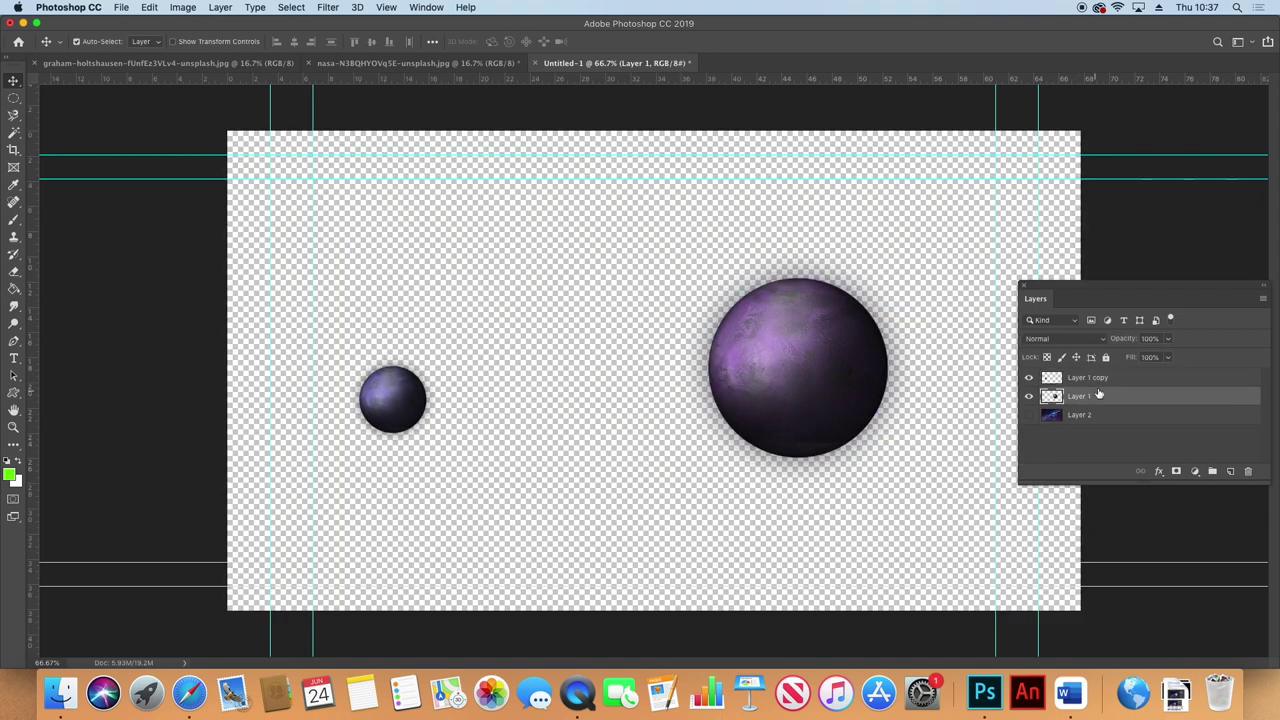
pyautogui.moveTo(1080, 394); pyautogui.dragTo(1095, 377)
pyautogui.click(1029, 397)
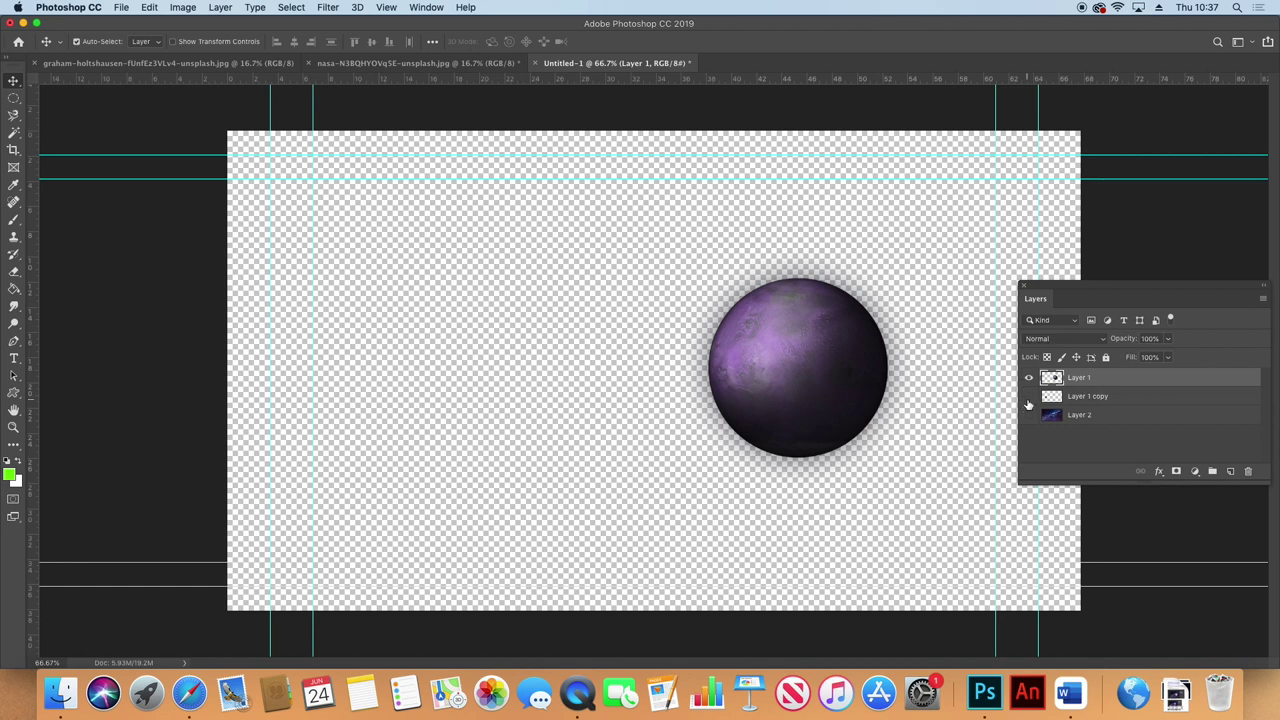
pyautogui.click(121, 7)
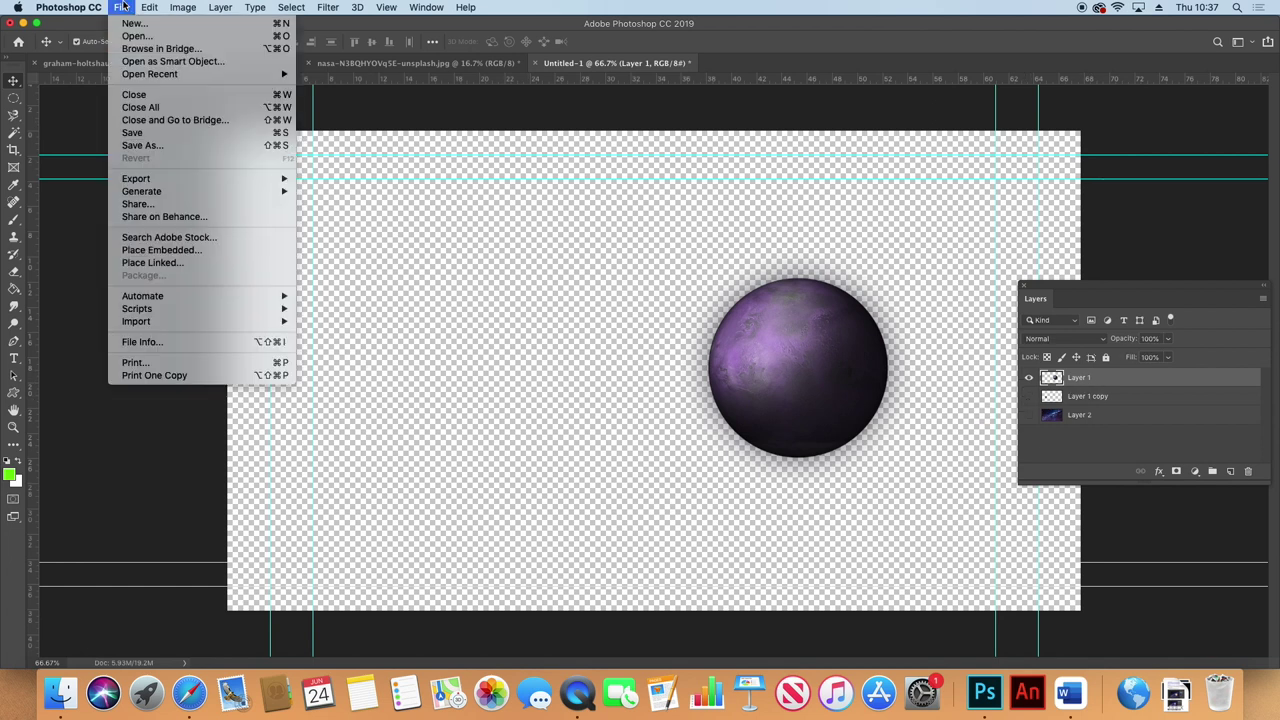
# Start a Save As into the Documents/assets folder with PNG as the format
pyautogui.click(146, 146)
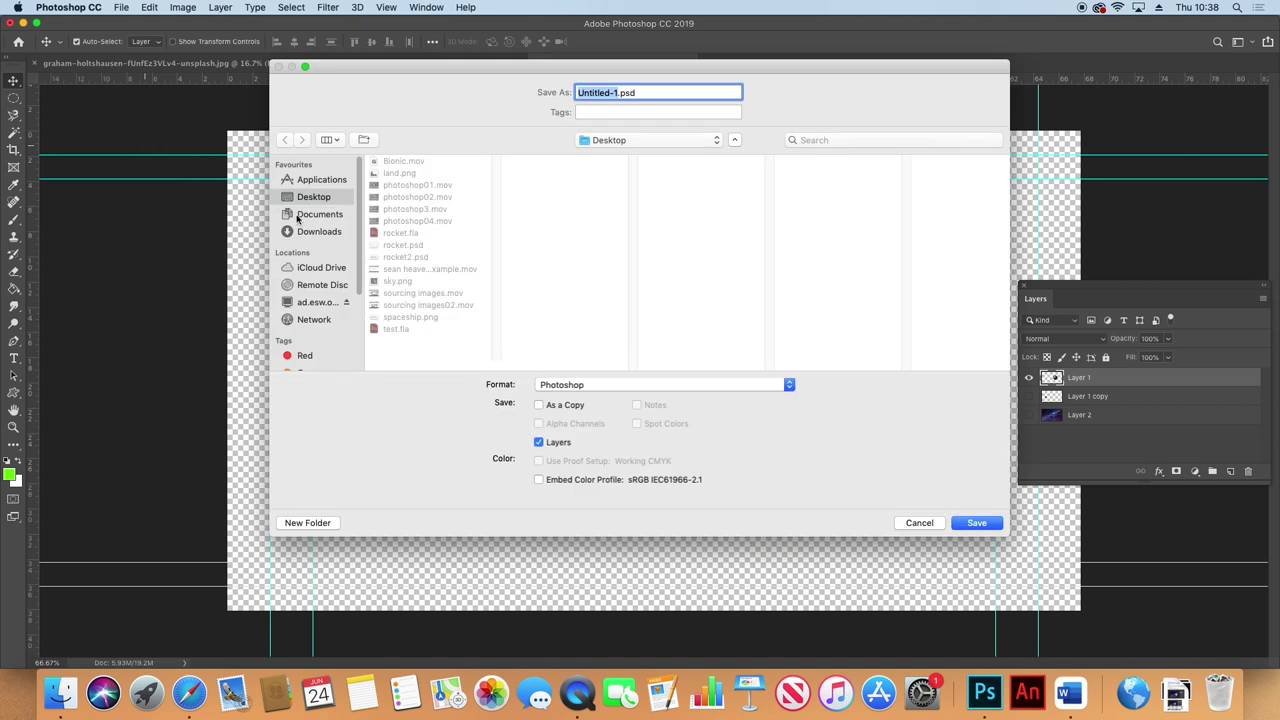
pyautogui.click(297, 216)
pyautogui.click(380, 175)
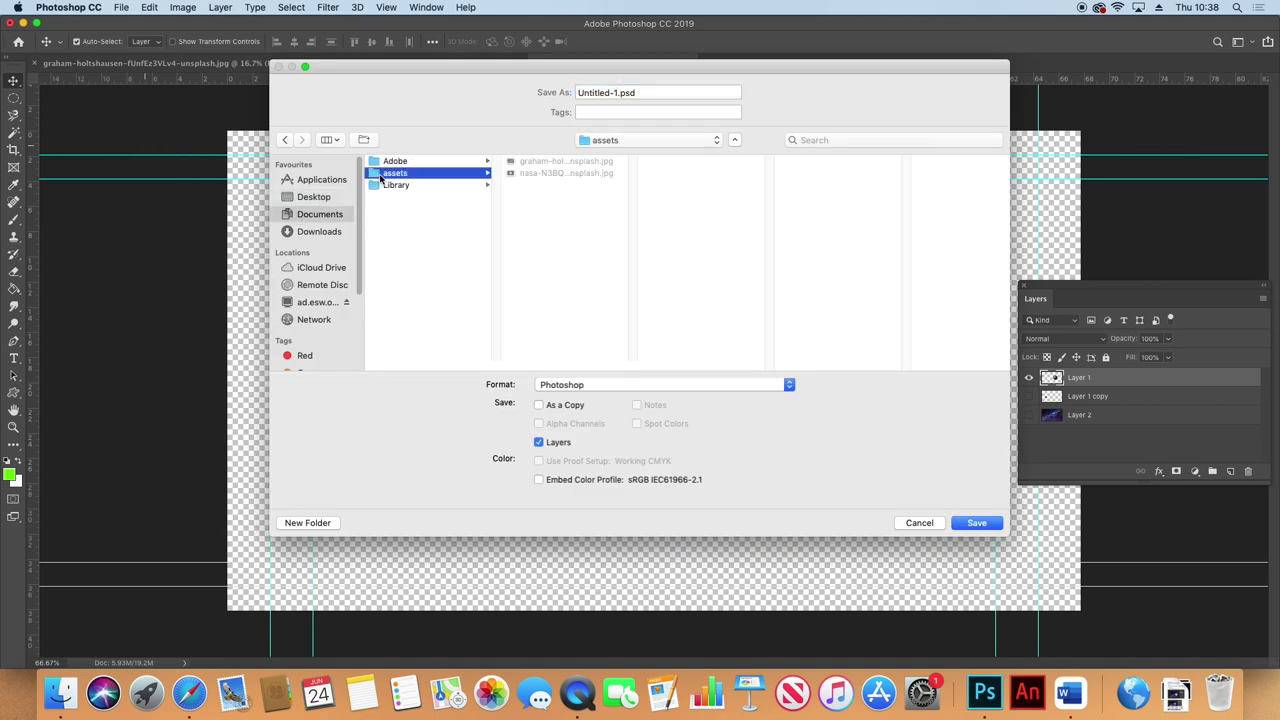
pyautogui.click(608, 384)
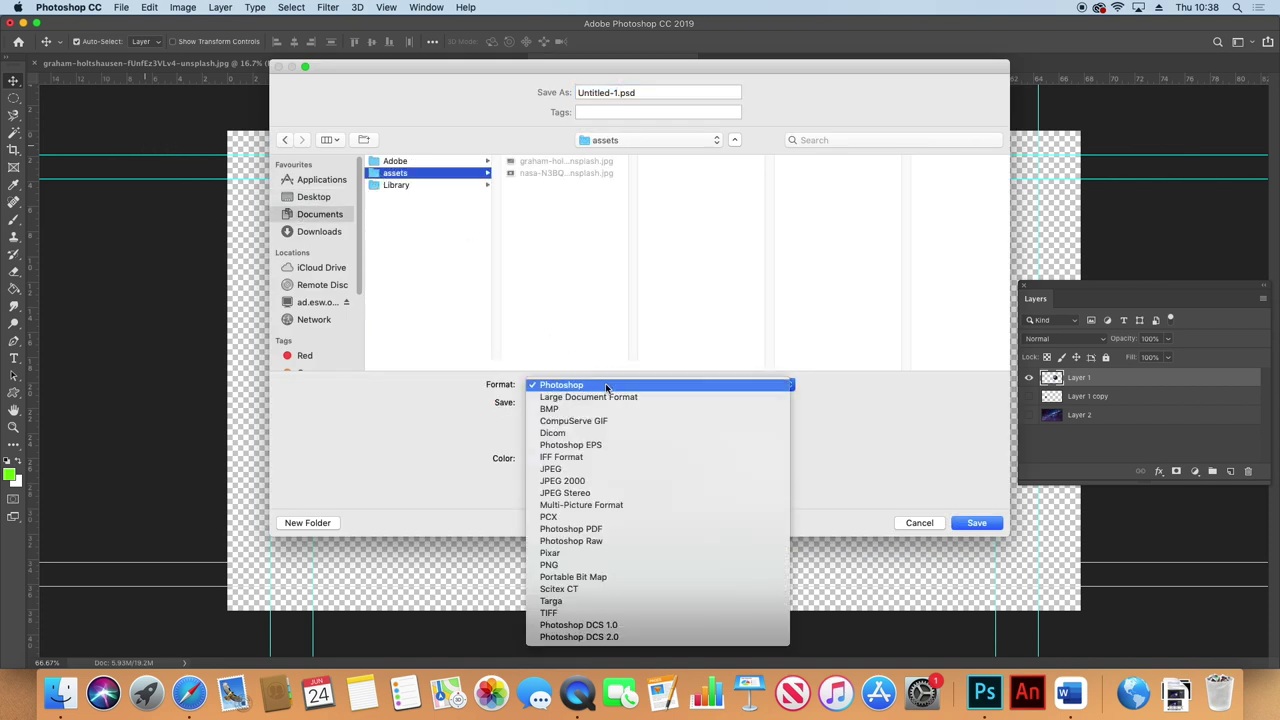
pyautogui.click(582, 560)
# Name the file 'planet big', save with default PNG options, and hide Layer 1
pyautogui.click(614, 92)
pyautogui.moveTo(617, 92); pyautogui.dragTo(550, 85)
pyautogui.write('planet big.png')
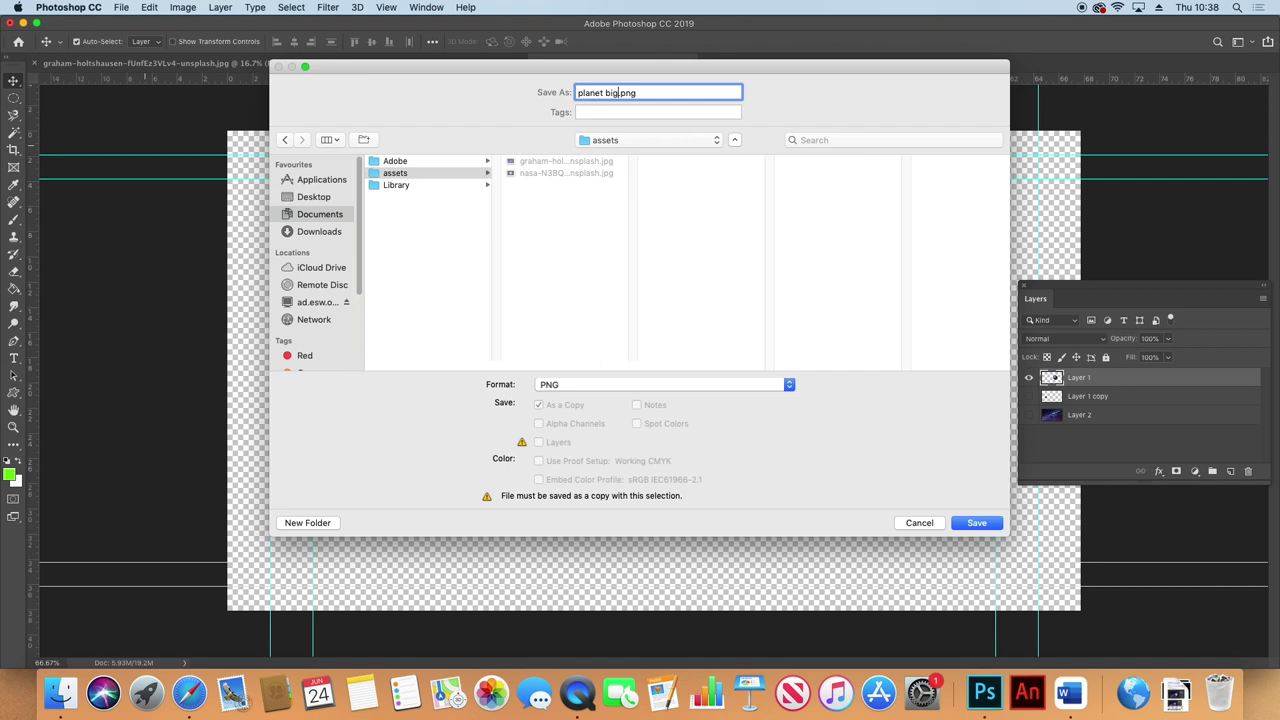
pyautogui.click(976, 522)
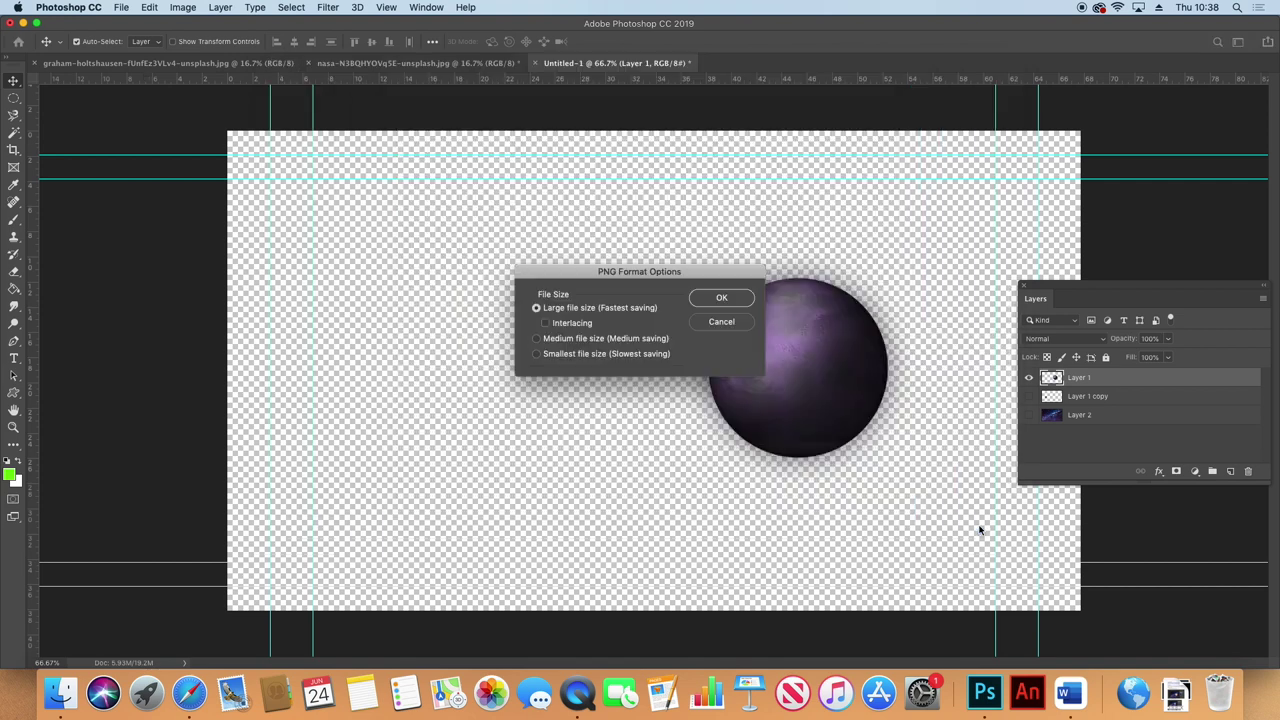
pyautogui.click(721, 299)
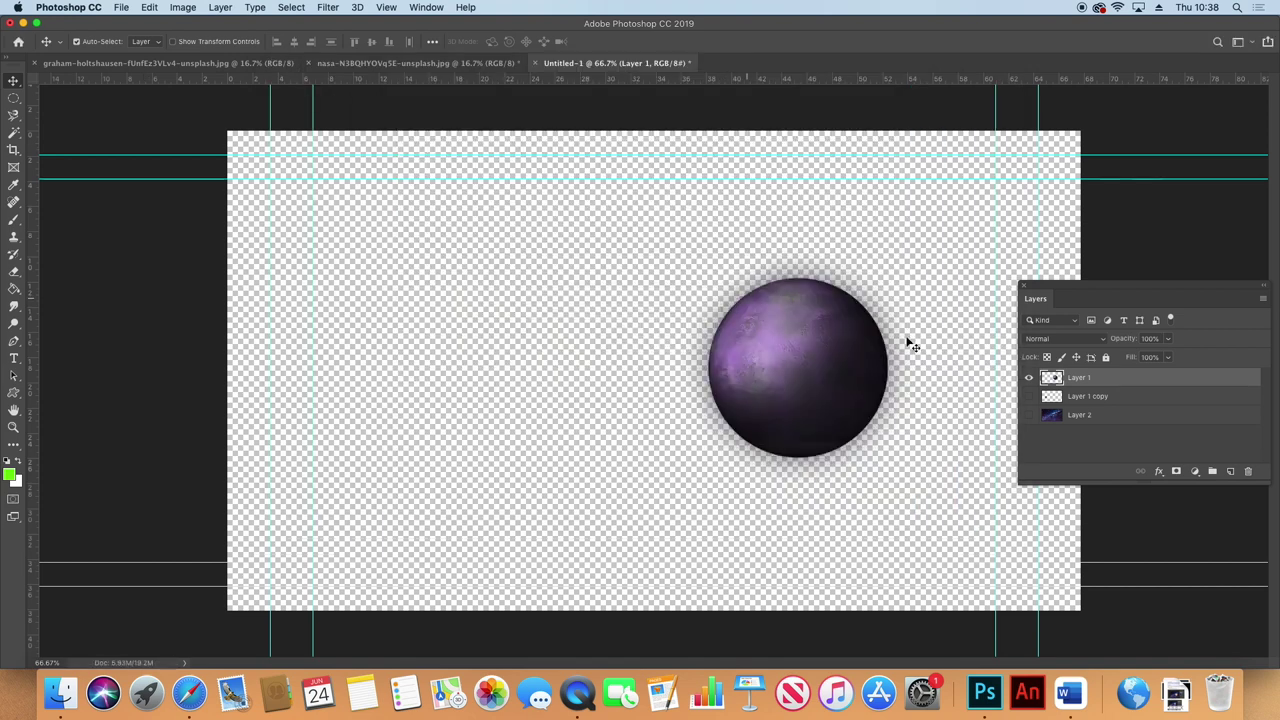
pyautogui.click(1029, 378)
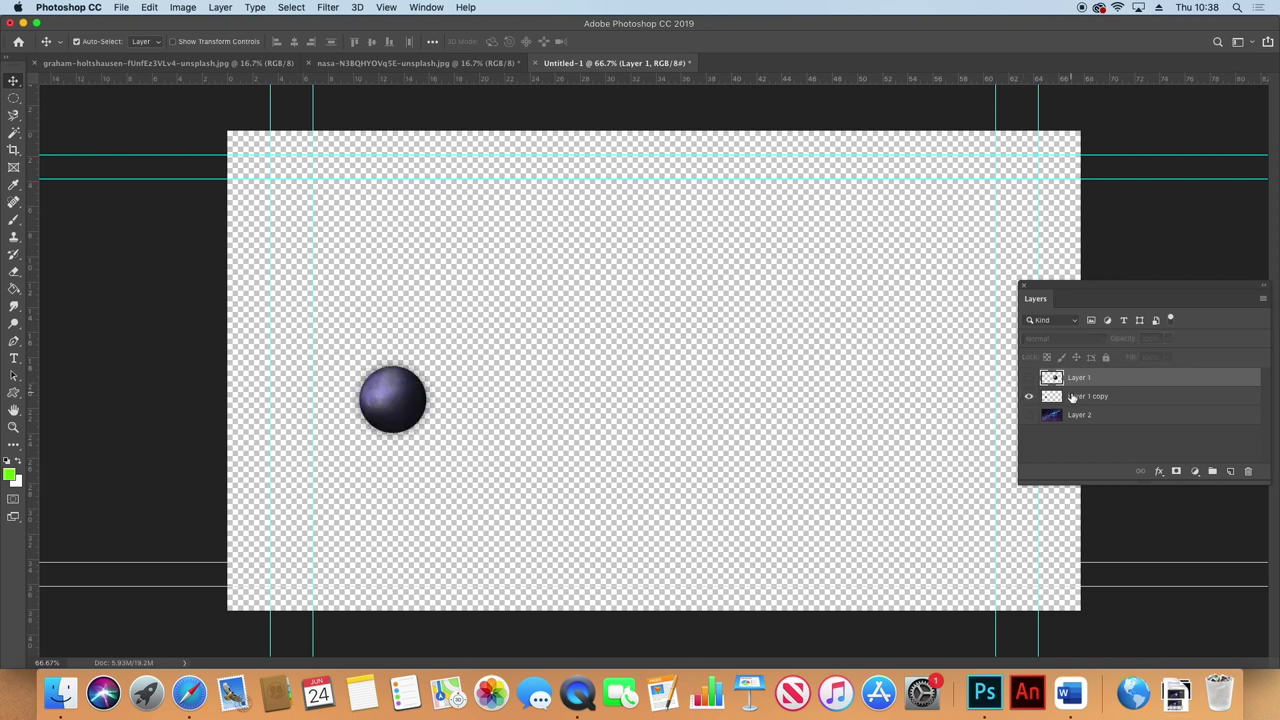
# Save Layer 1 copy as 'planet small.png' in assets with default PNG options
pyautogui.click(1073, 398)
pyautogui.click(121, 7)
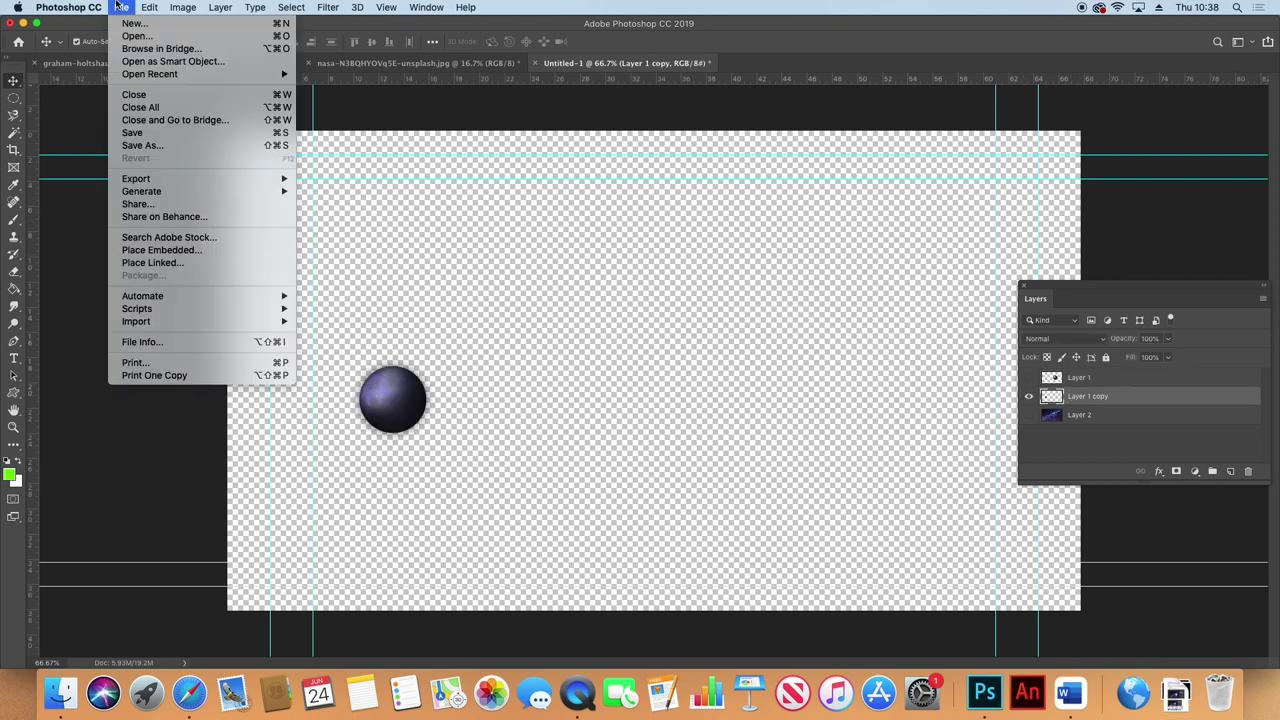
pyautogui.click(132, 147)
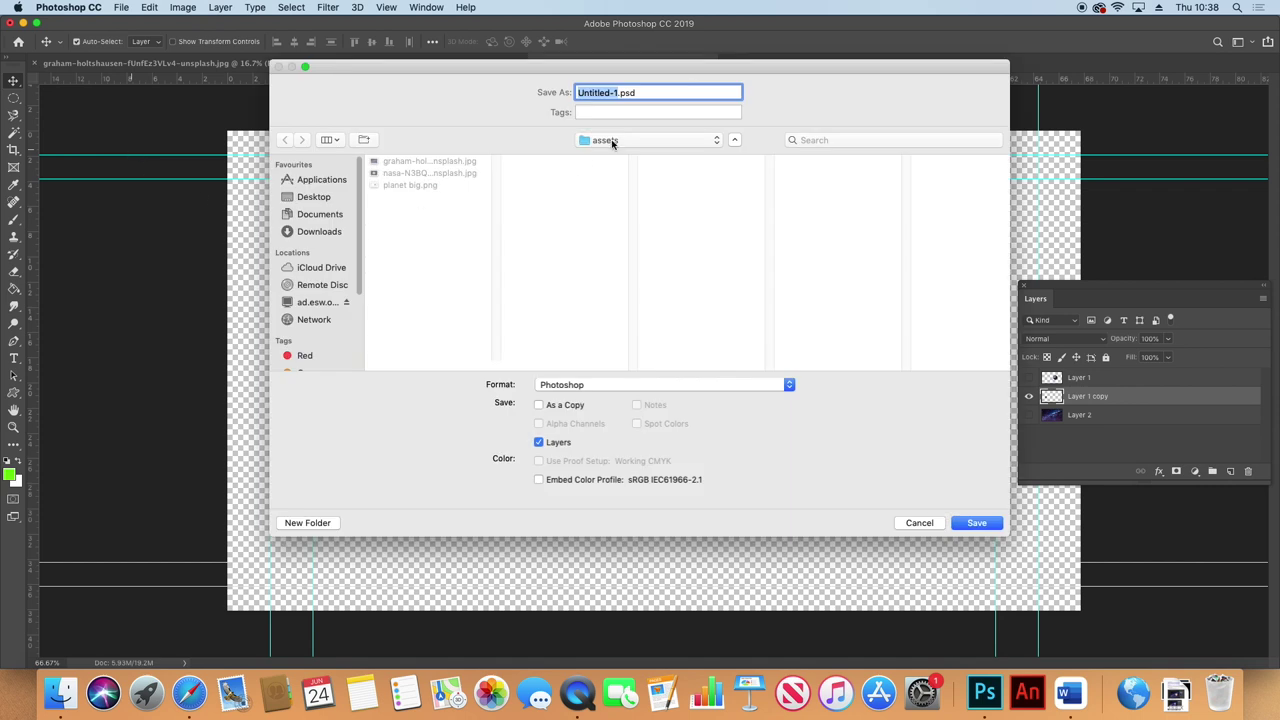
pyautogui.click(651, 389)
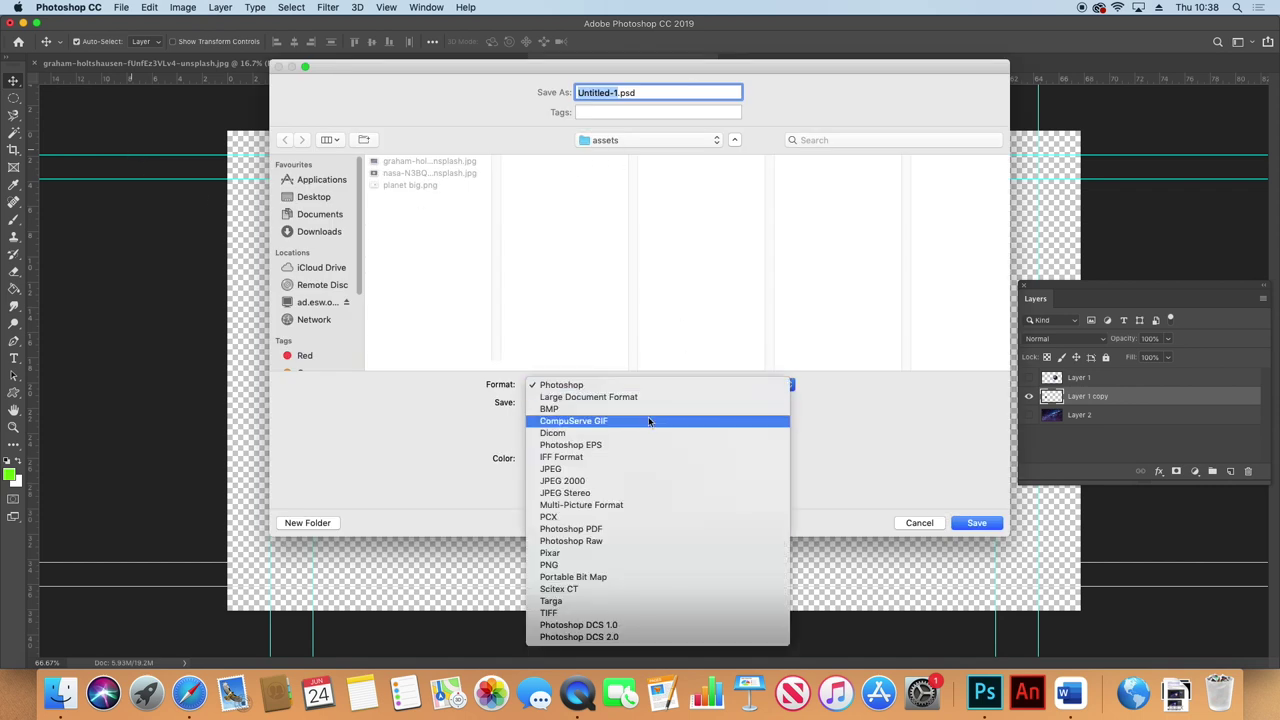
pyautogui.click(623, 568)
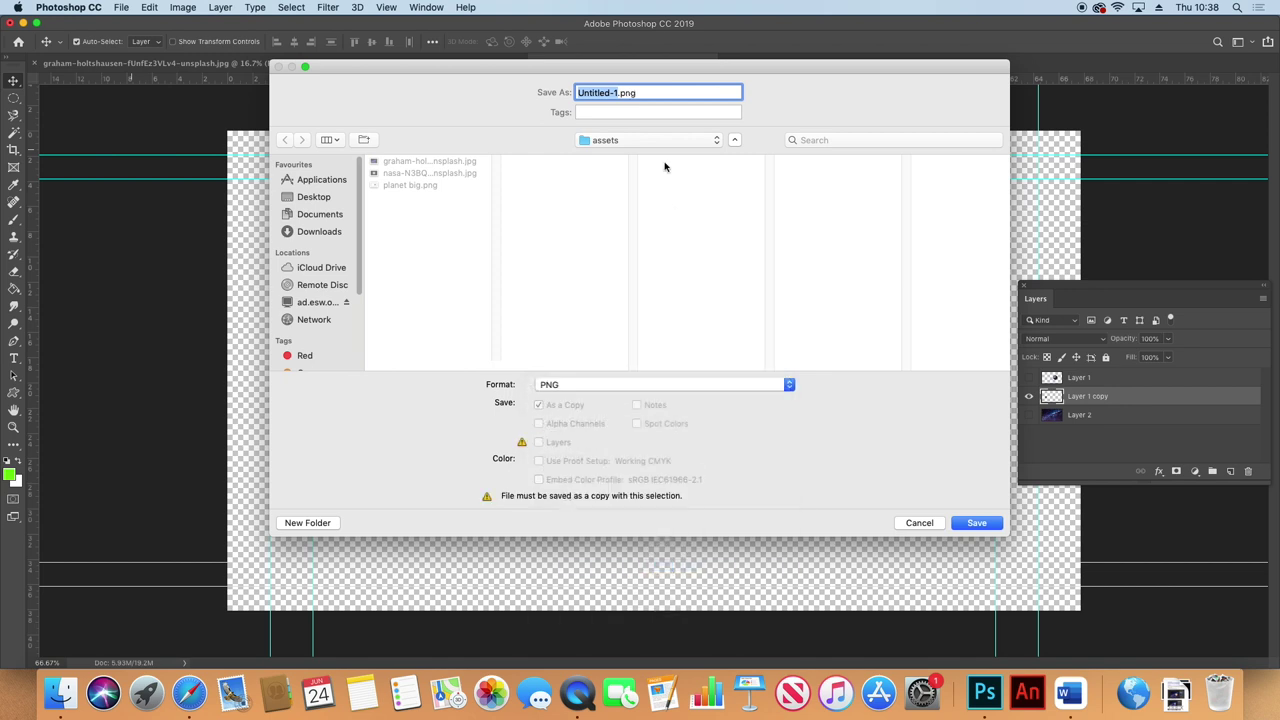
pyautogui.write('p')
pyautogui.write('l')
pyautogui.press('Left')
pyautogui.press('Left')
pyautogui.press('Left')
pyautogui.click(967, 523)
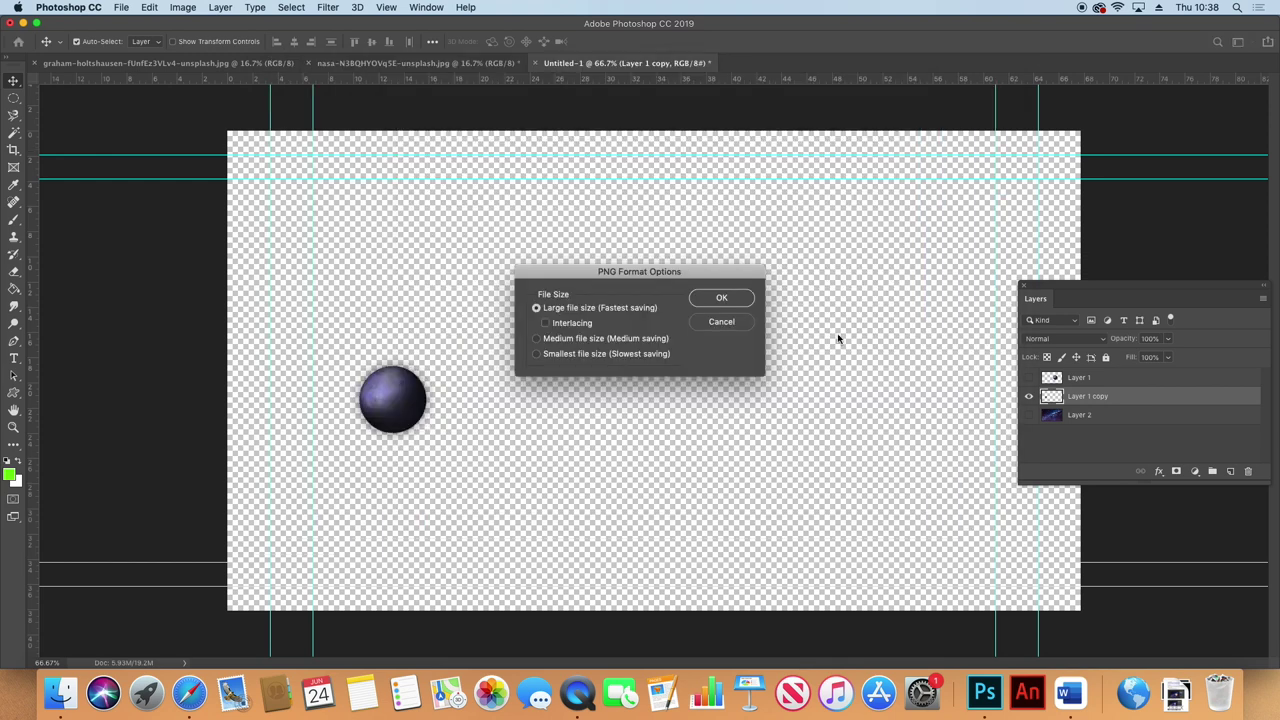
pyautogui.click(730, 298)
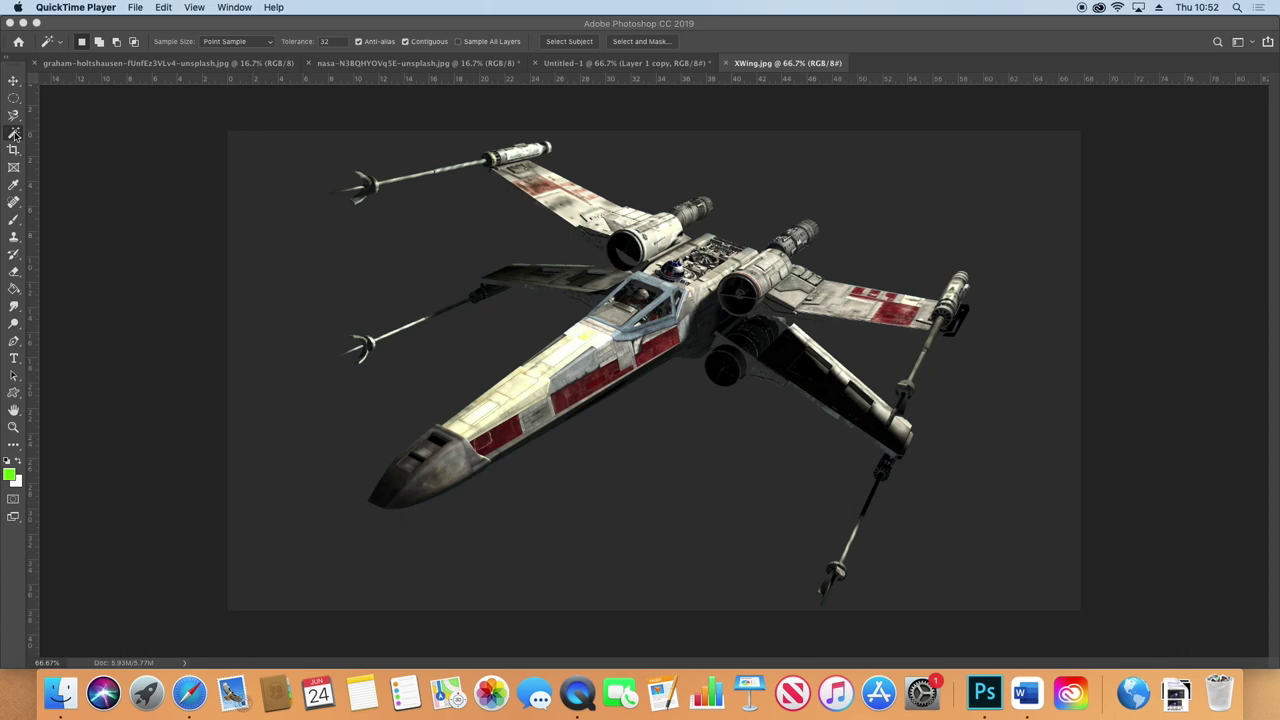
# Zoom in on the X-Wing's upper-left cannon and begin outlining it with the Polygonal Lasso
pyautogui.click(558, 43)
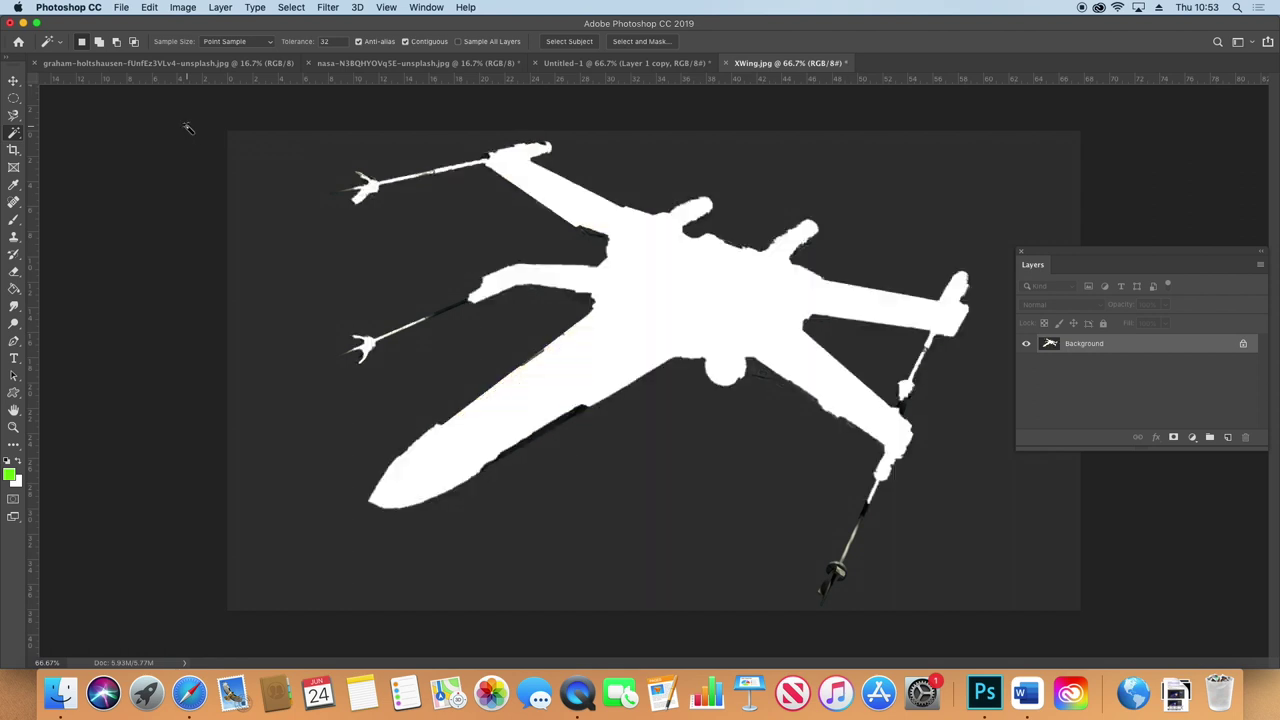
pyautogui.press('super+plus')
pyautogui.press('super+plus')
pyautogui.moveTo(770, 601); pyautogui.dragTo(830, 596)
pyautogui.press('super+r')
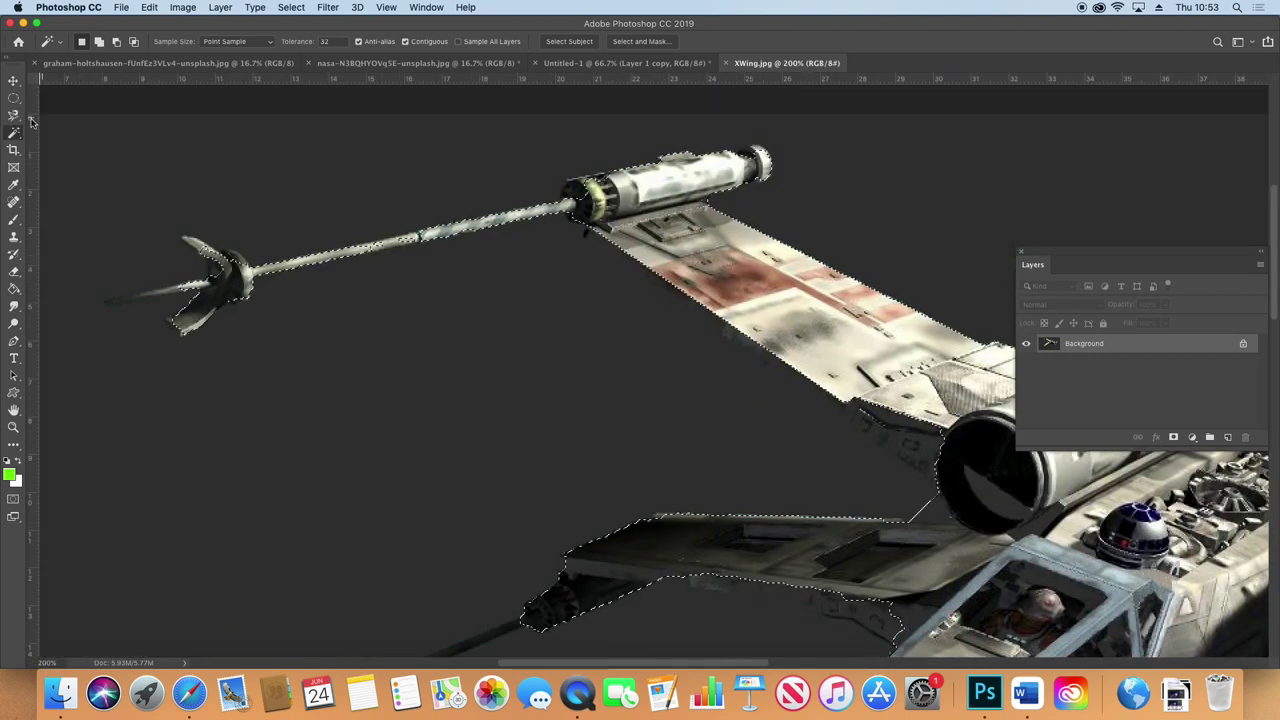
pyautogui.press('l')
pyautogui.click(105, 303)
# Add the upper-left cannon and lower wing edges to the selection with the Polygonal Lasso
pyautogui.doubleClick(575, 232)
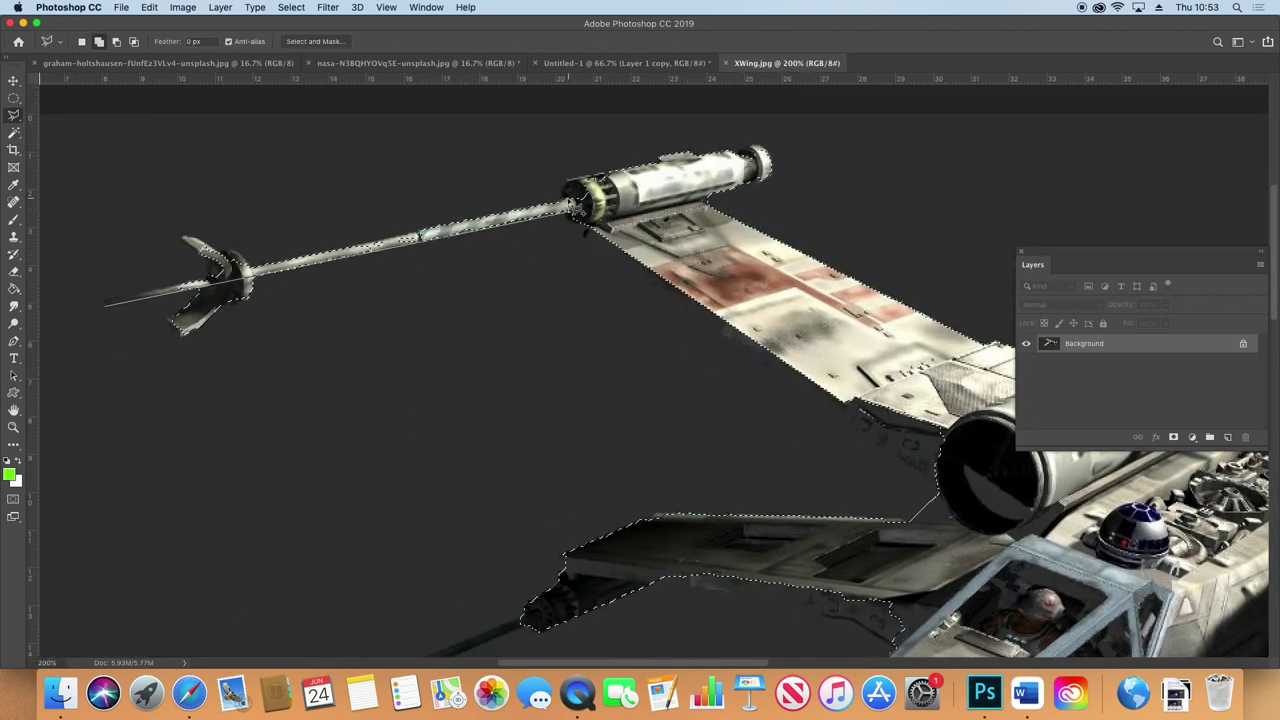
pyautogui.keyDown('shift'); pyautogui.click(570, 220); pyautogui.keyUp('shift')
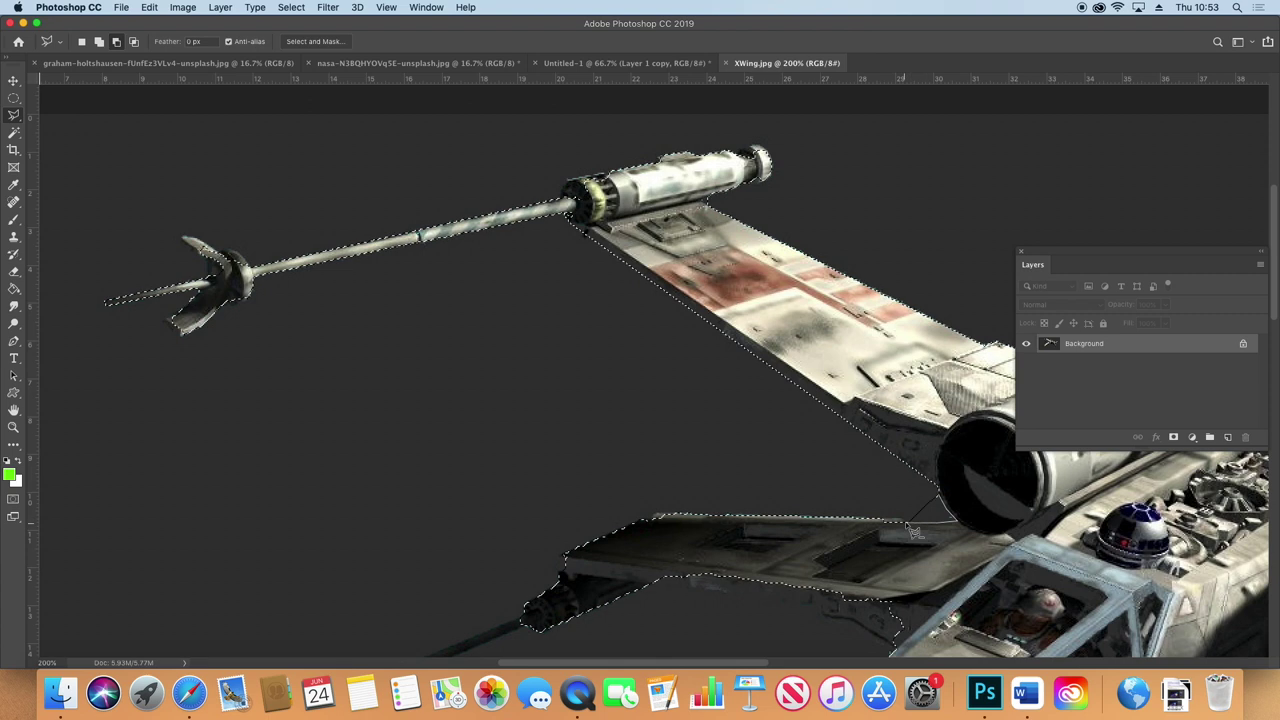
pyautogui.doubleClick(930, 521)
pyautogui.click(908, 545)
pyautogui.click(905, 518)
pyautogui.click(655, 515)
pyautogui.click(558, 555)
pyautogui.click(560, 572)
pyautogui.click(915, 535)
pyautogui.click(655, 579)
pyautogui.click(811, 601)
pyautogui.doubleClick(897, 657)
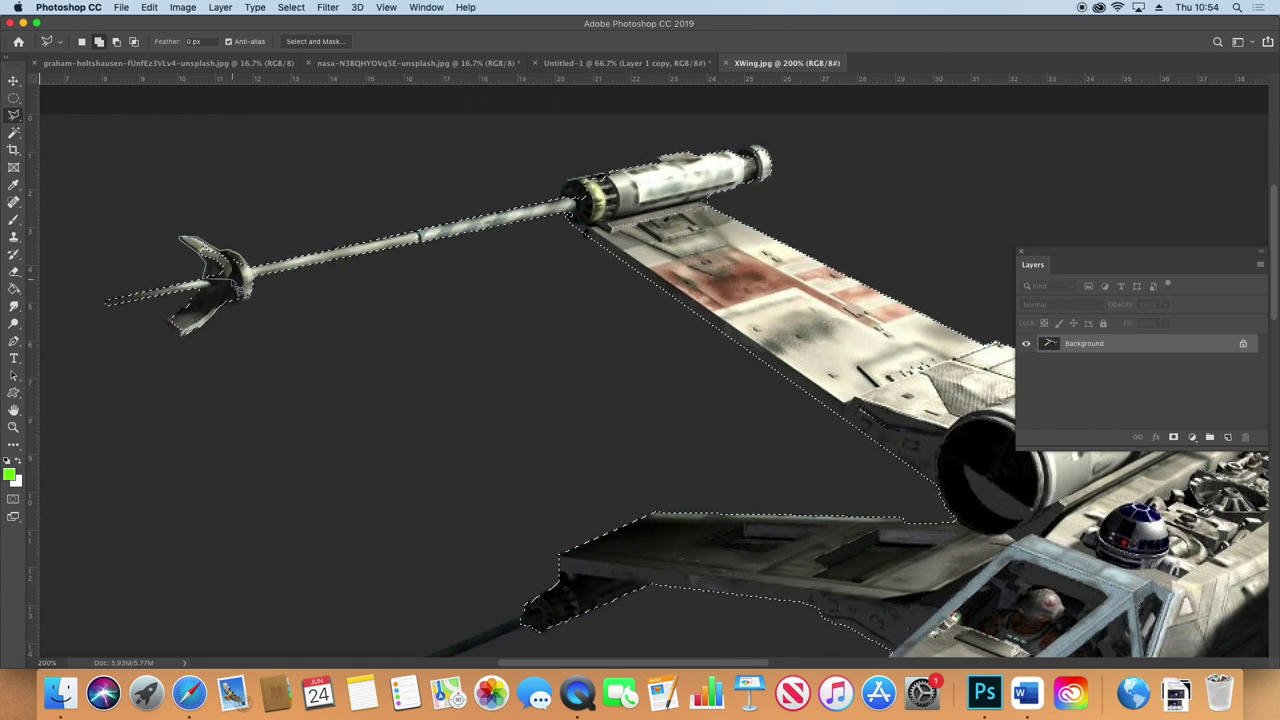
# Scroll and zoom around the X-Wing to check the selection covers all cannons
pyautogui.scroll(3, 449, 363)
pyautogui.hscroll(5, 449, 363)
pyautogui.hscroll(5, 592, 328)
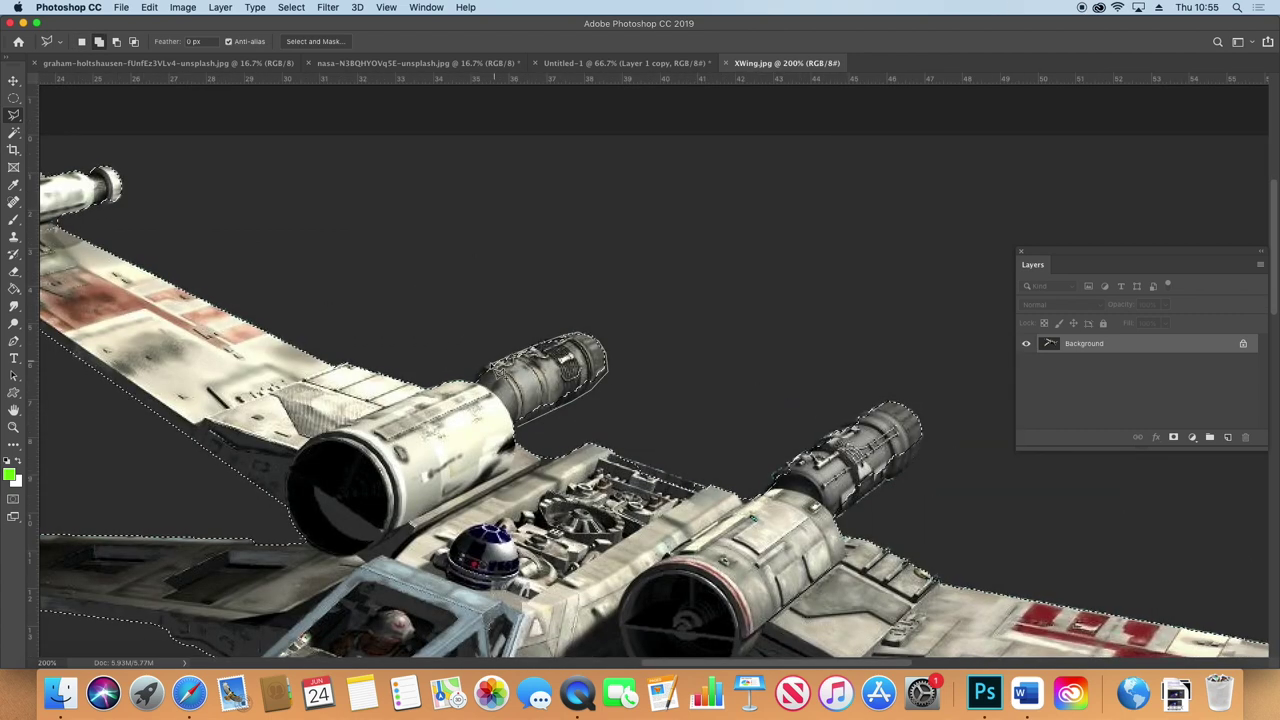
pyautogui.hscroll(5, 513, 430)
pyautogui.scroll(-4, 513, 430)
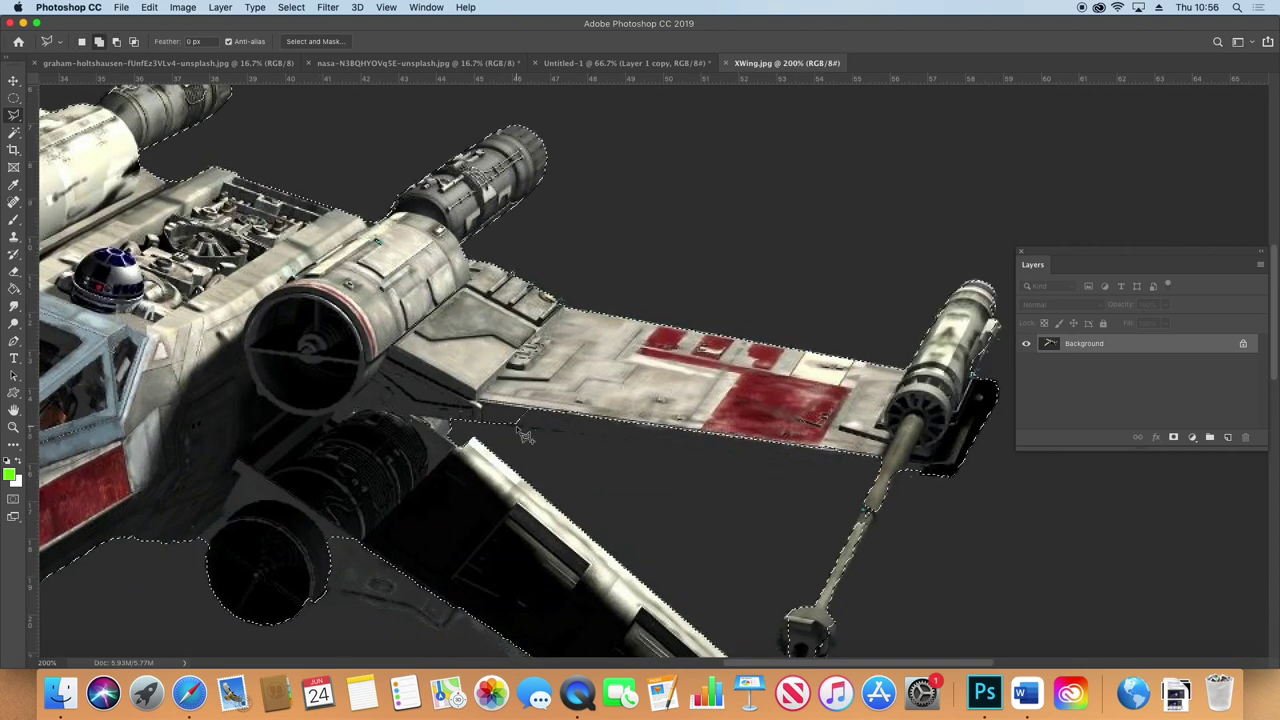
pyautogui.hscroll(5, 513, 430)
pyautogui.scroll(-5, 335, 380)
pyautogui.hscroll(-3, 335, 380)
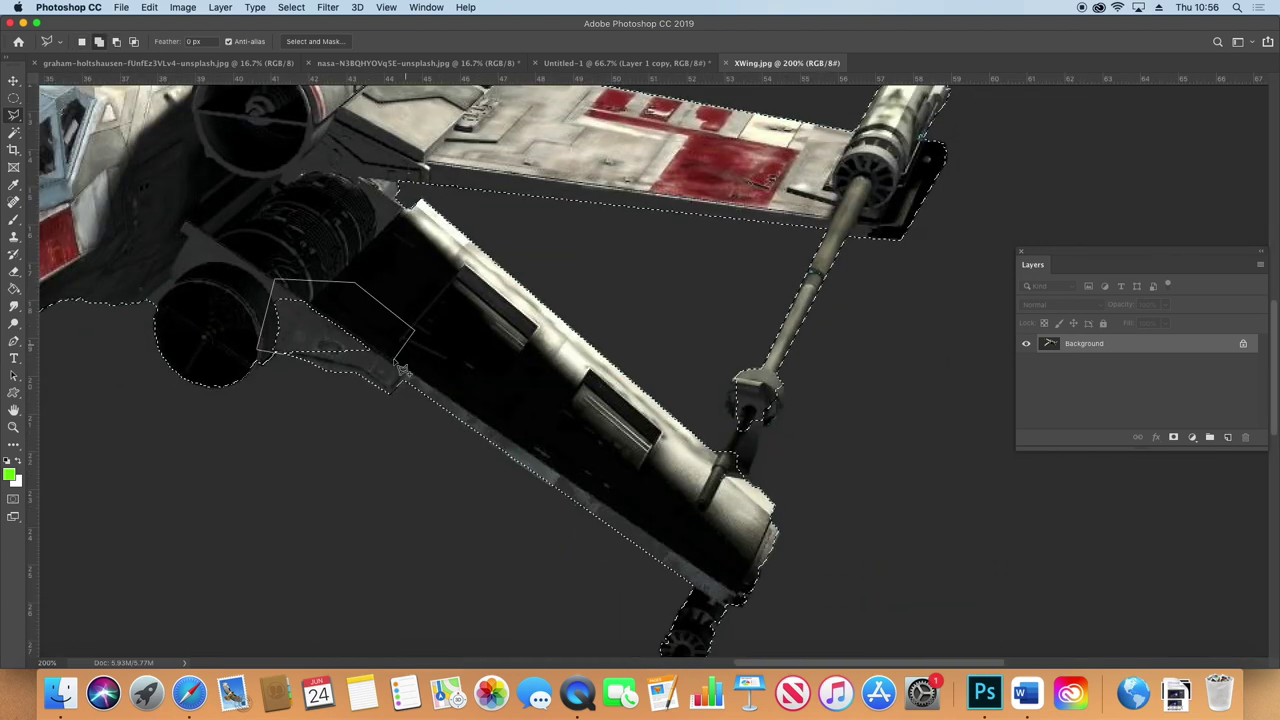
pyautogui.scroll(-10, 335, 380)
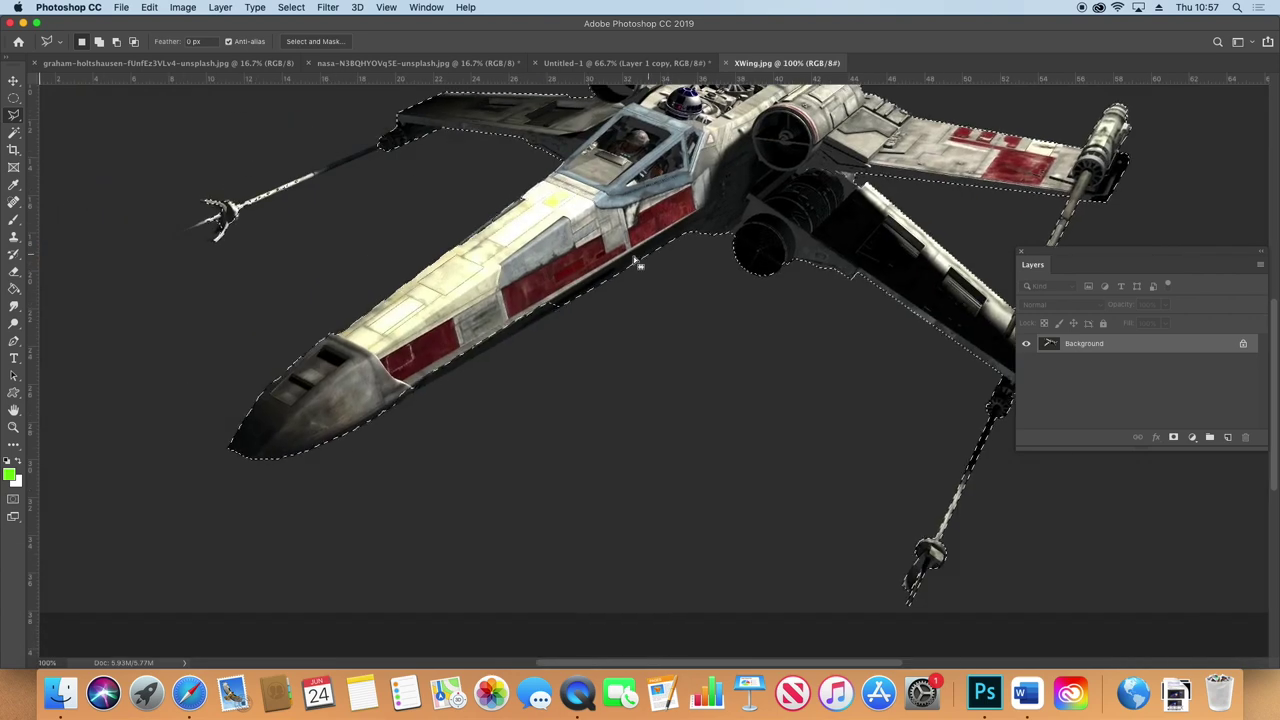
pyautogui.moveTo(482, 565); pyautogui.dragTo(305, 315)
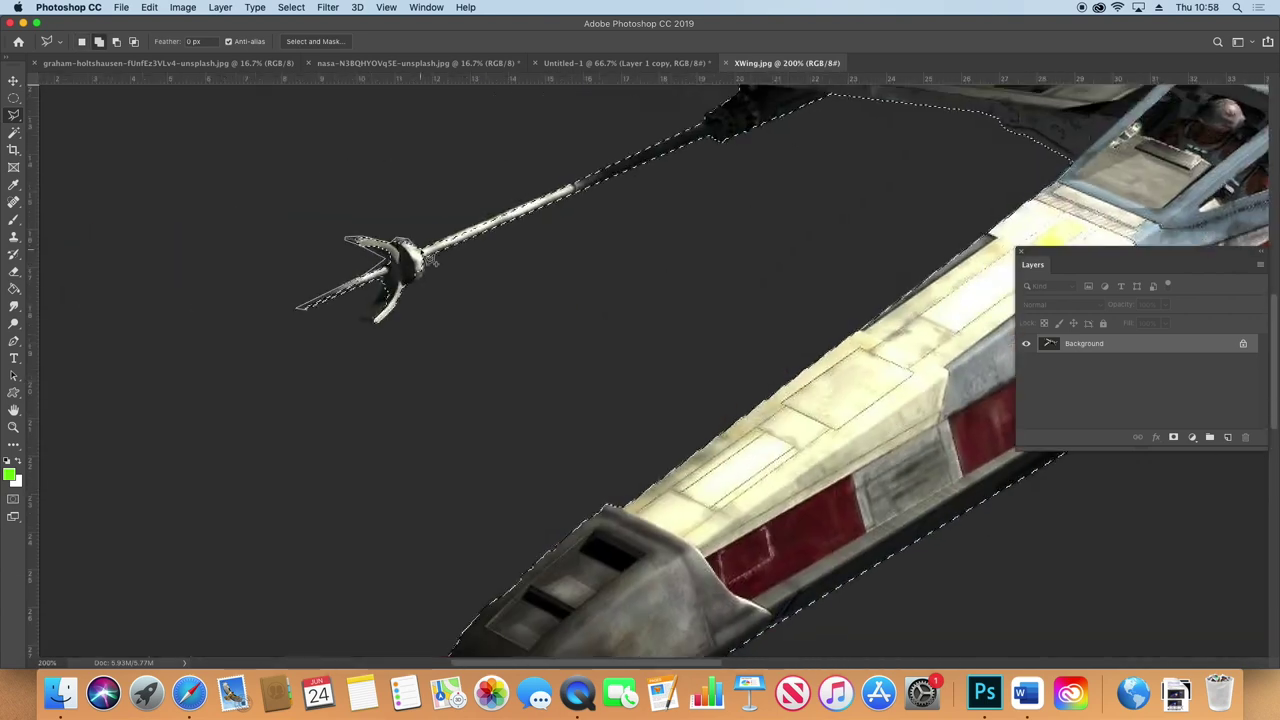
pyautogui.press('super+minus')
pyautogui.press('super+plus')
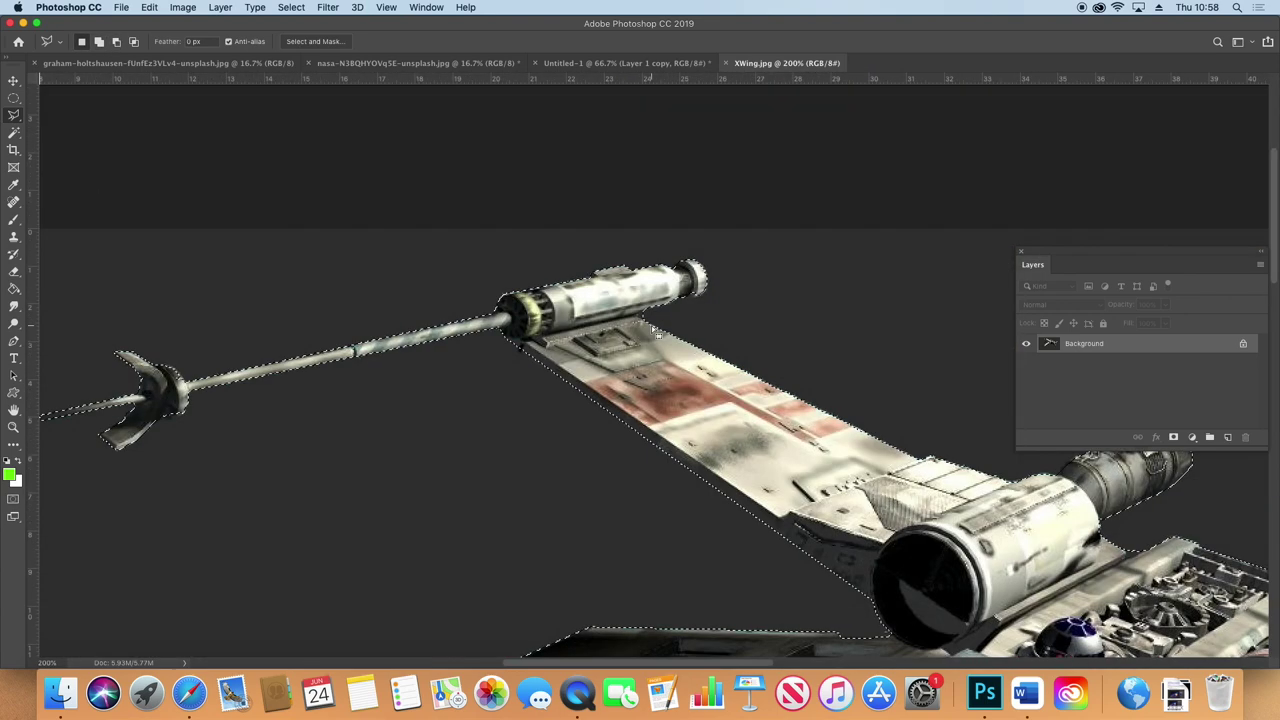
pyautogui.scroll(-5, 650, 545)
pyautogui.hscroll(5, 650, 545)
pyautogui.press('super+0')
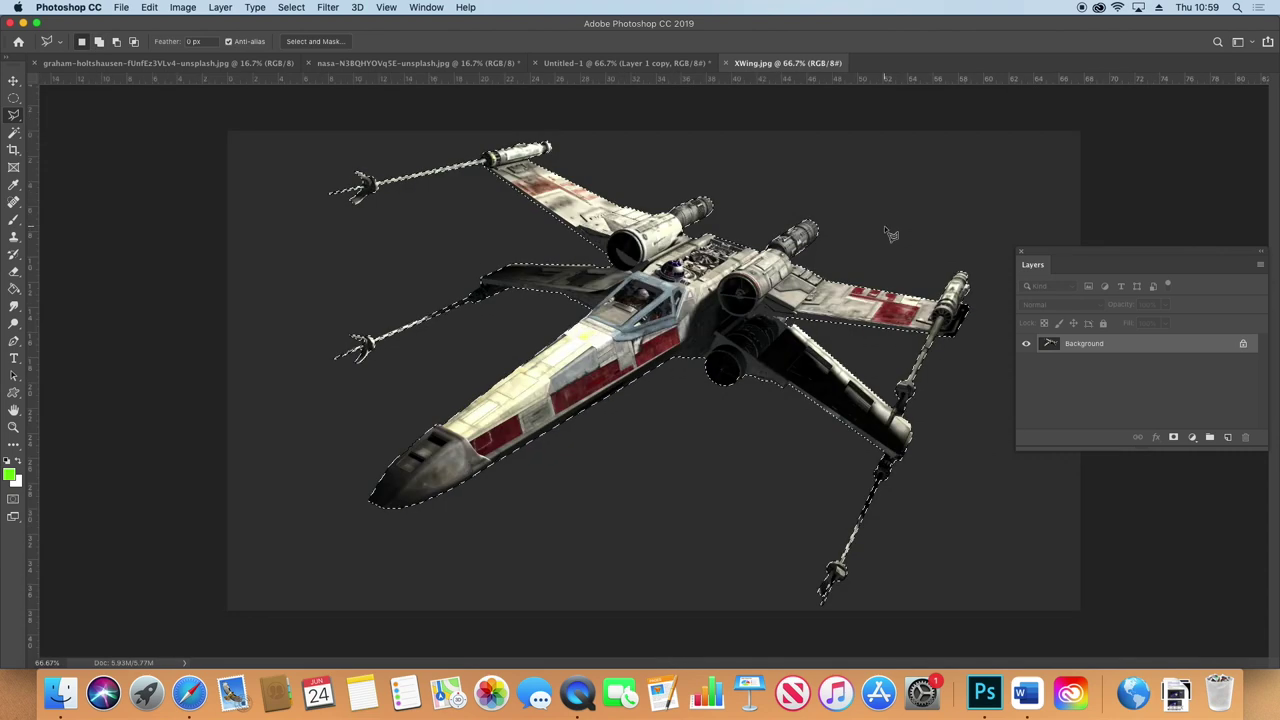
# Copy the selected X-Wing to a new layer and delete the Background layer
pyautogui.press('super+j')
pyautogui.click(1114, 365)
pyautogui.click(1245, 437)
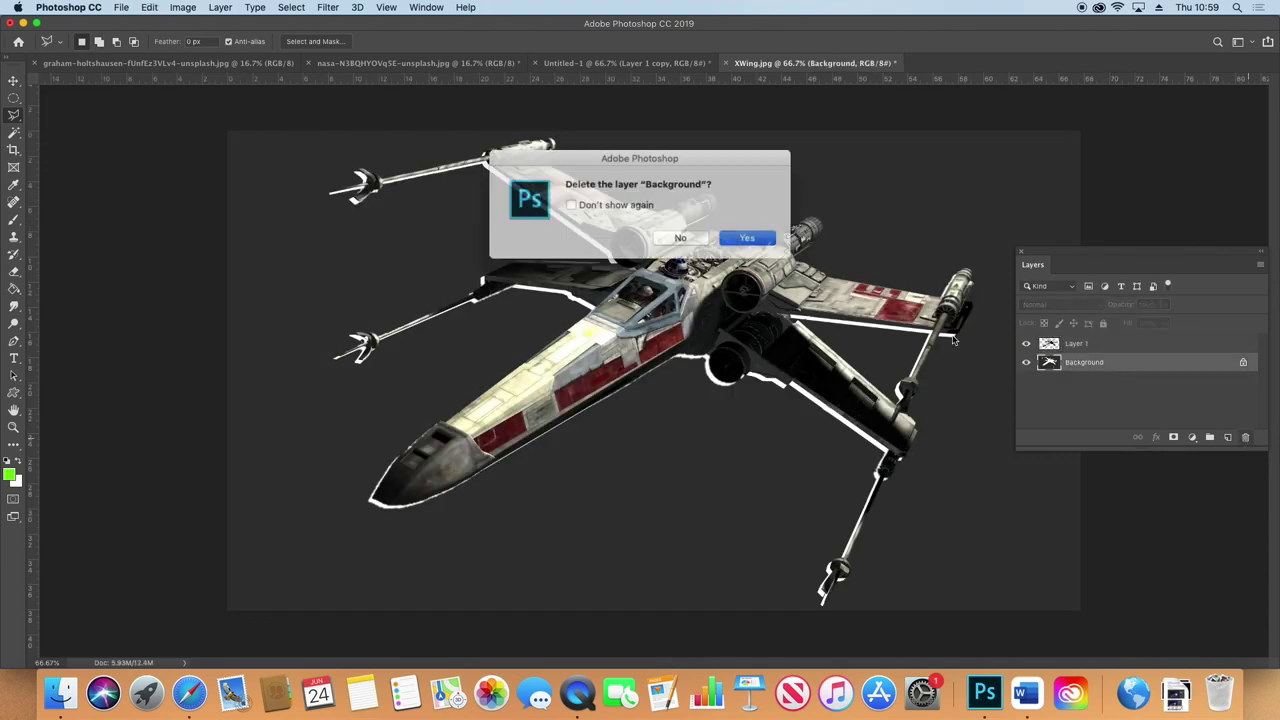
pyautogui.click(756, 238)
# Crop the canvas tighter around the X-Wing
pyautogui.click(13, 149)
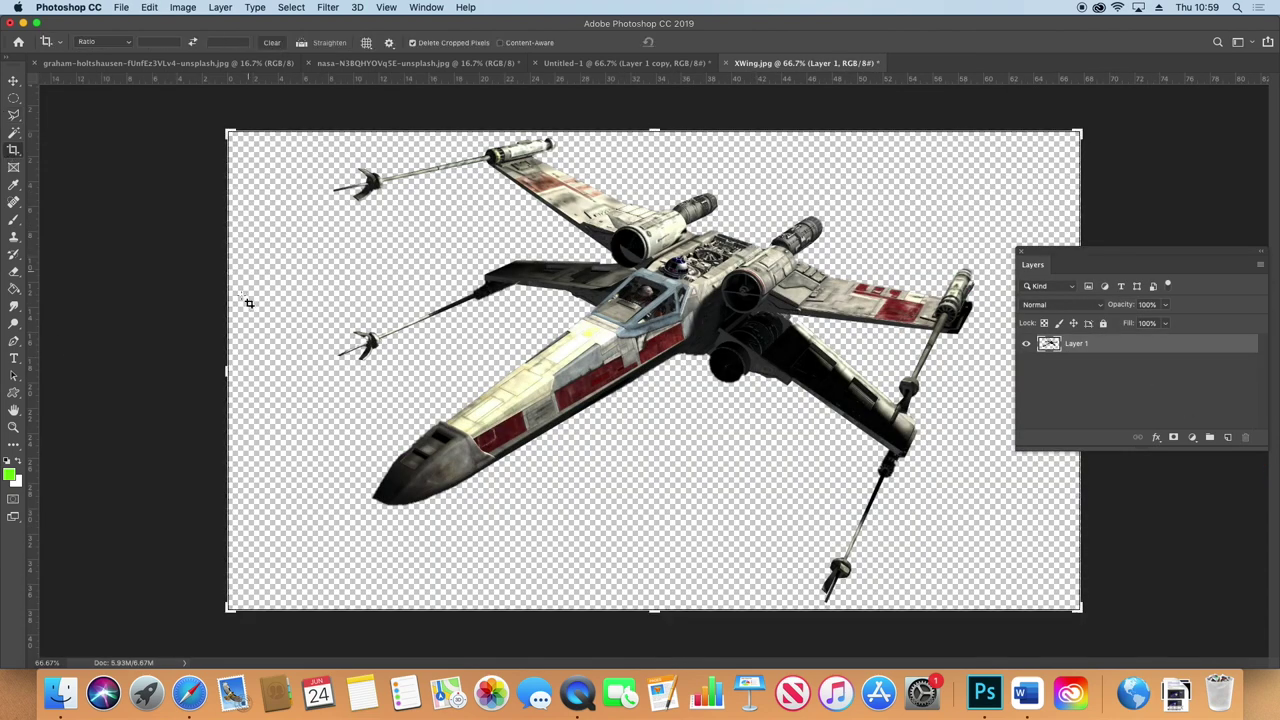
pyautogui.moveTo(244, 302); pyautogui.dragTo(288, 349)
pyautogui.press('Return')
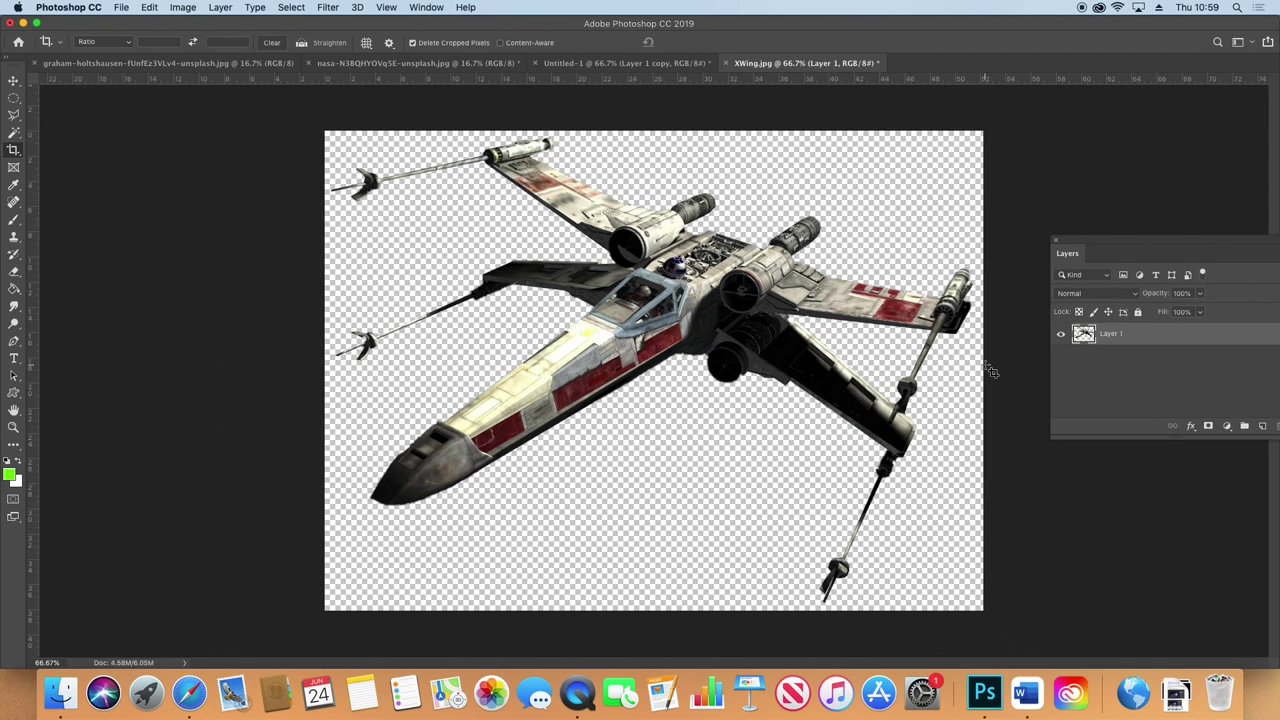
pyautogui.click(116, 7)
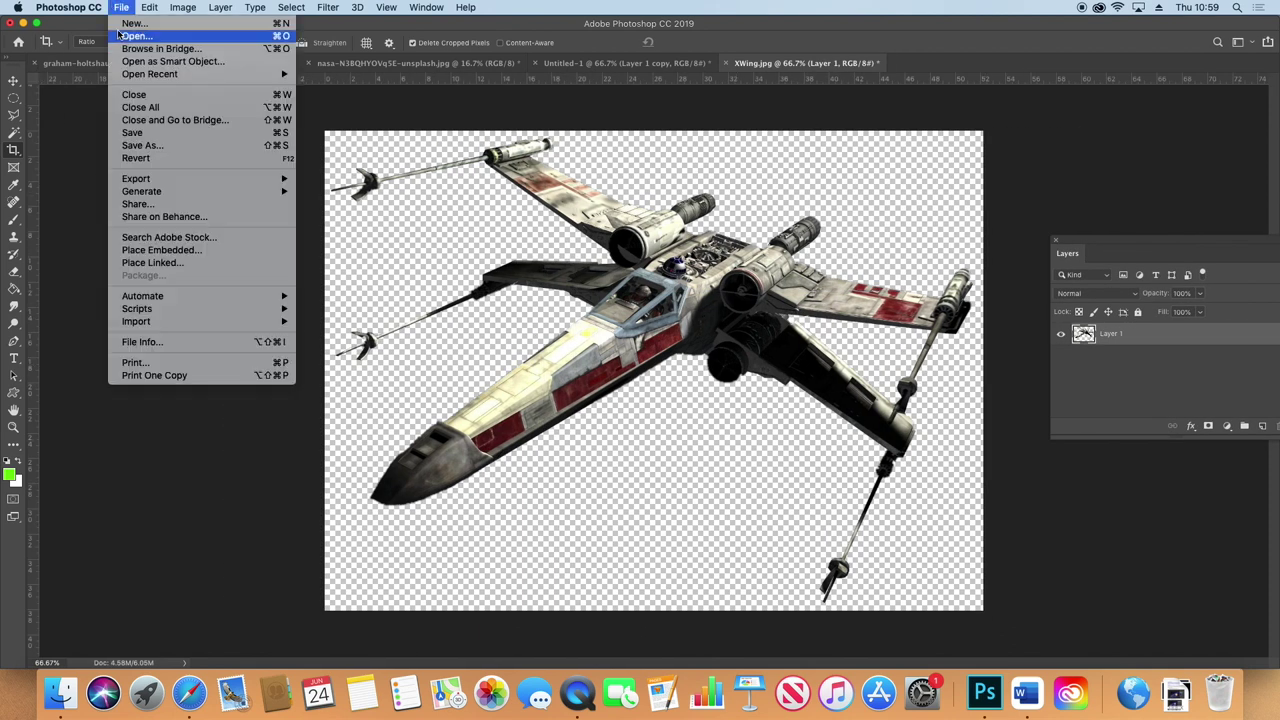
# Save the transparent X-Wing as XWing.png in assets with default PNG options
pyautogui.click(140, 143)
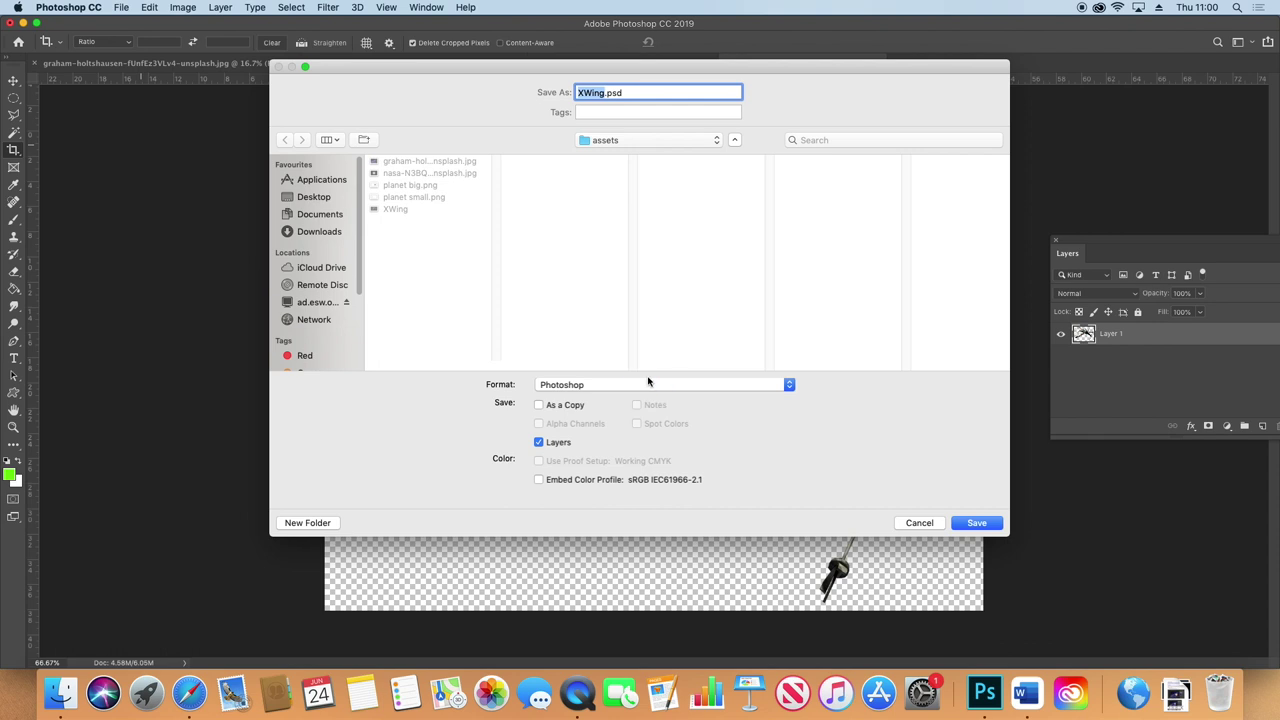
pyautogui.click(648, 384)
pyautogui.click(653, 564)
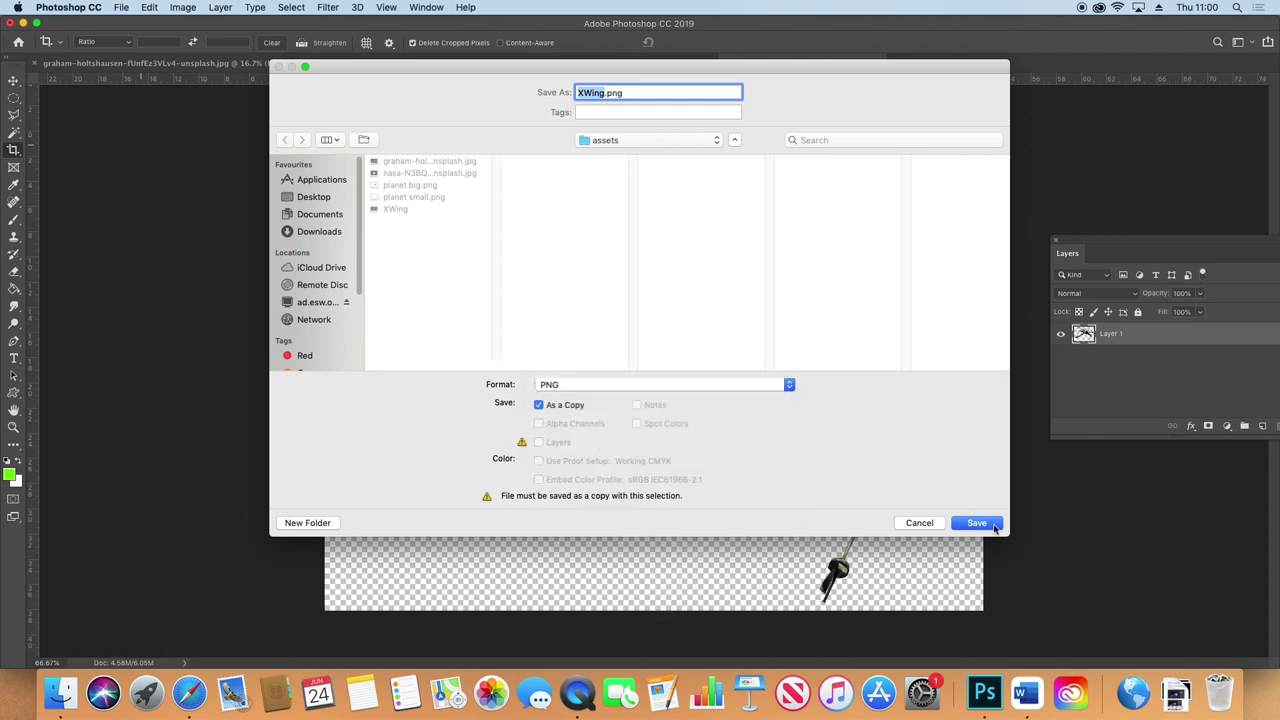
pyautogui.click(976, 523)
pyautogui.click(722, 298)
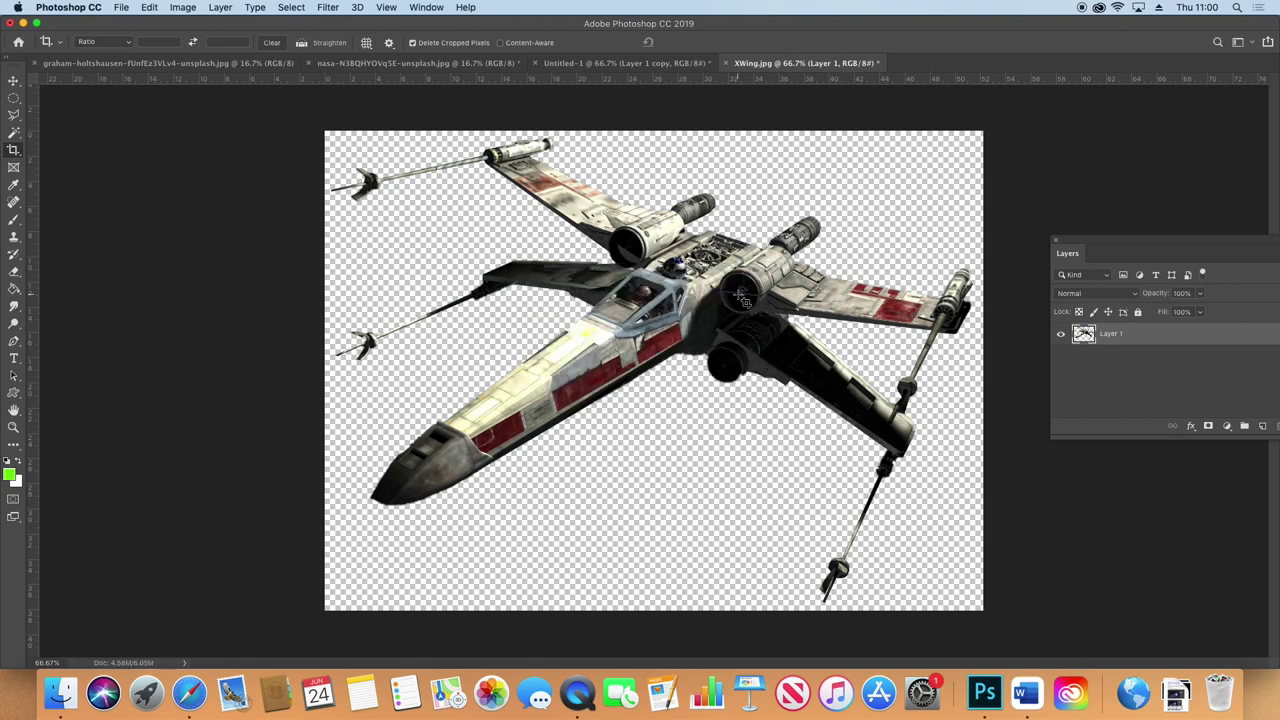